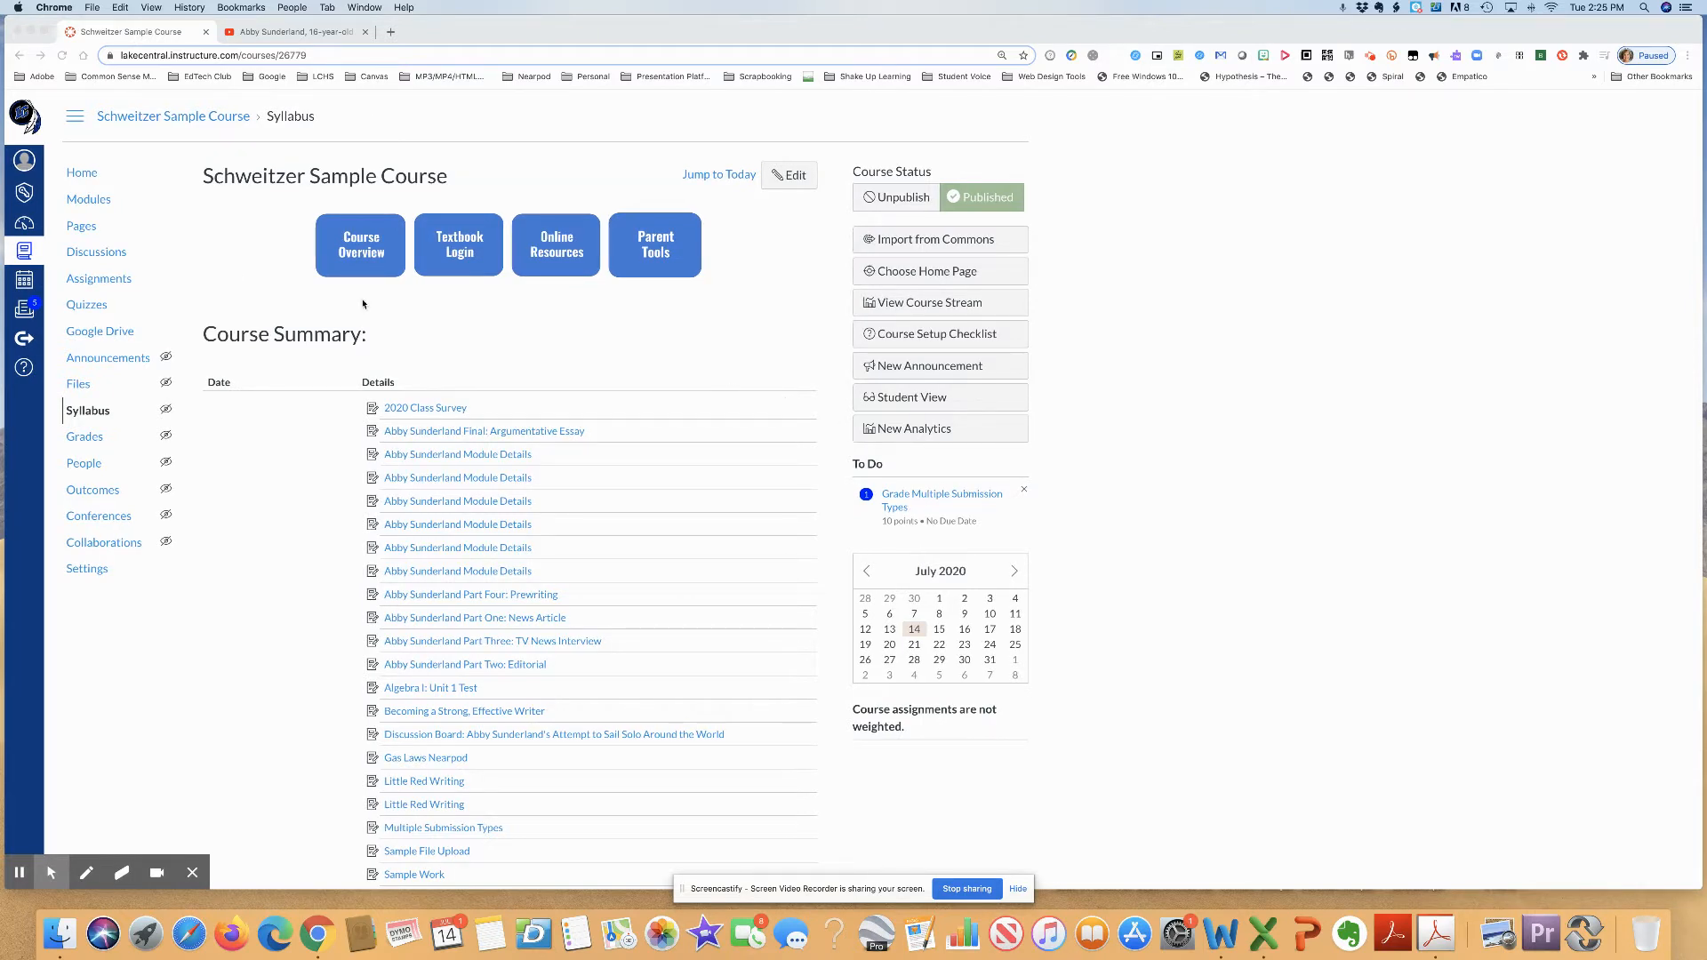
- Create a course module named "Fighting the High Seas at Just 16 Years Old"
{"action": "left_click", "coordinate": [86, 200]}
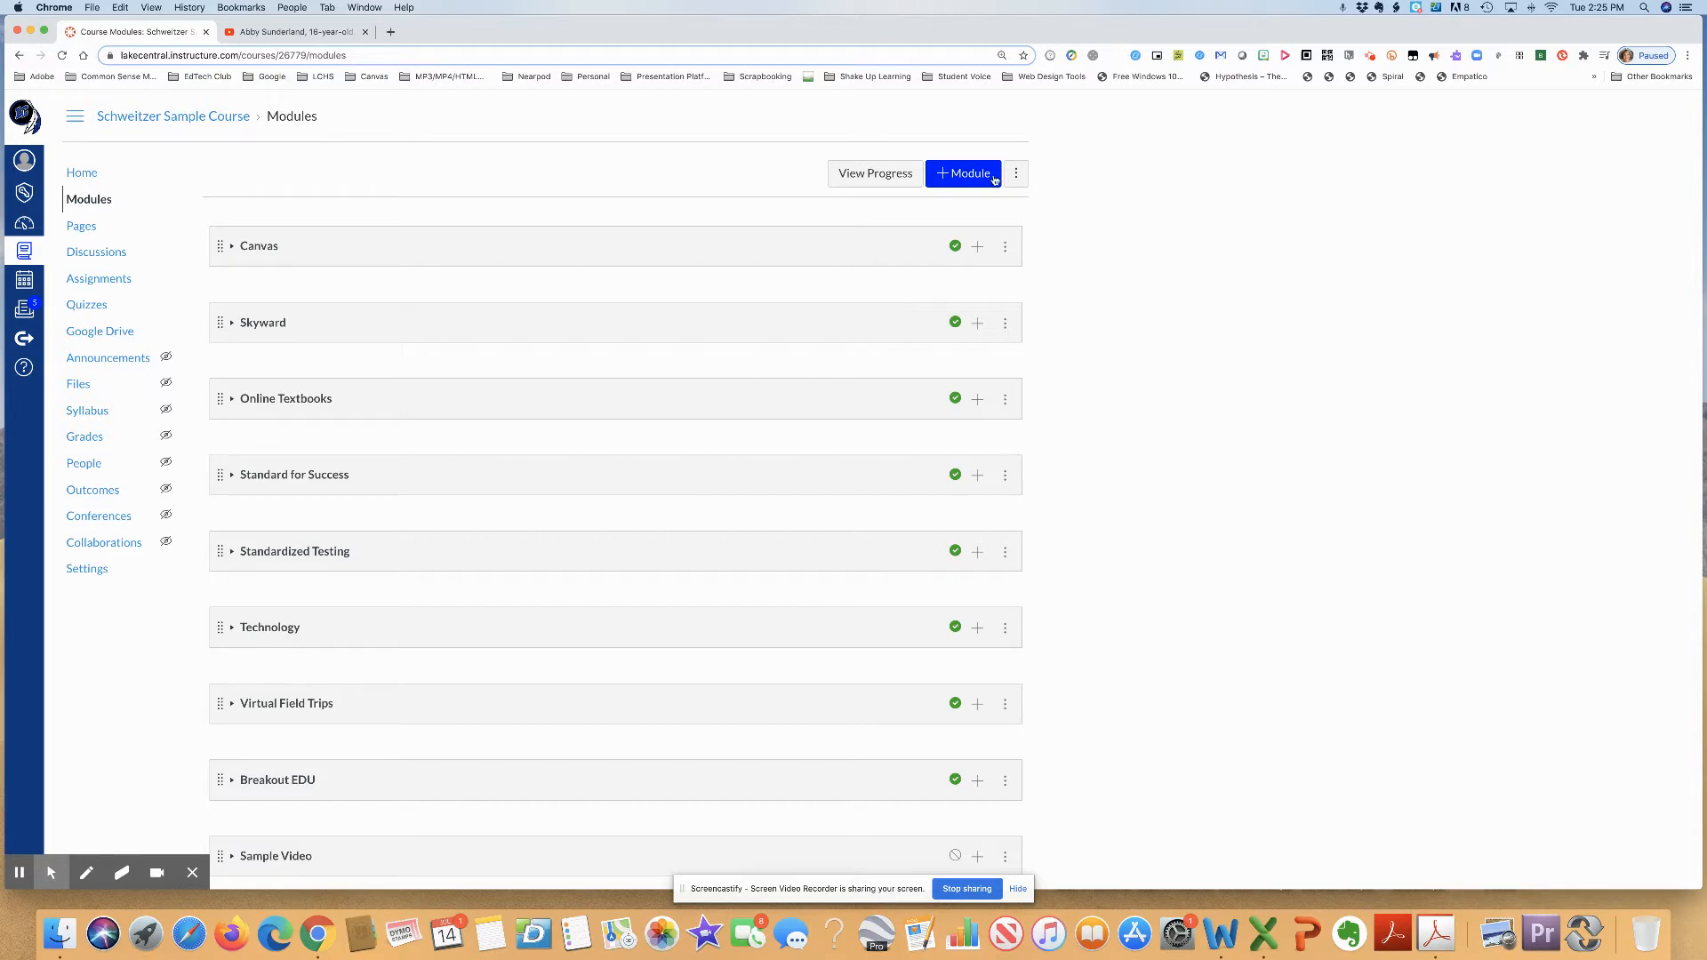
{"action": "left_click", "coordinate": [962, 175]}
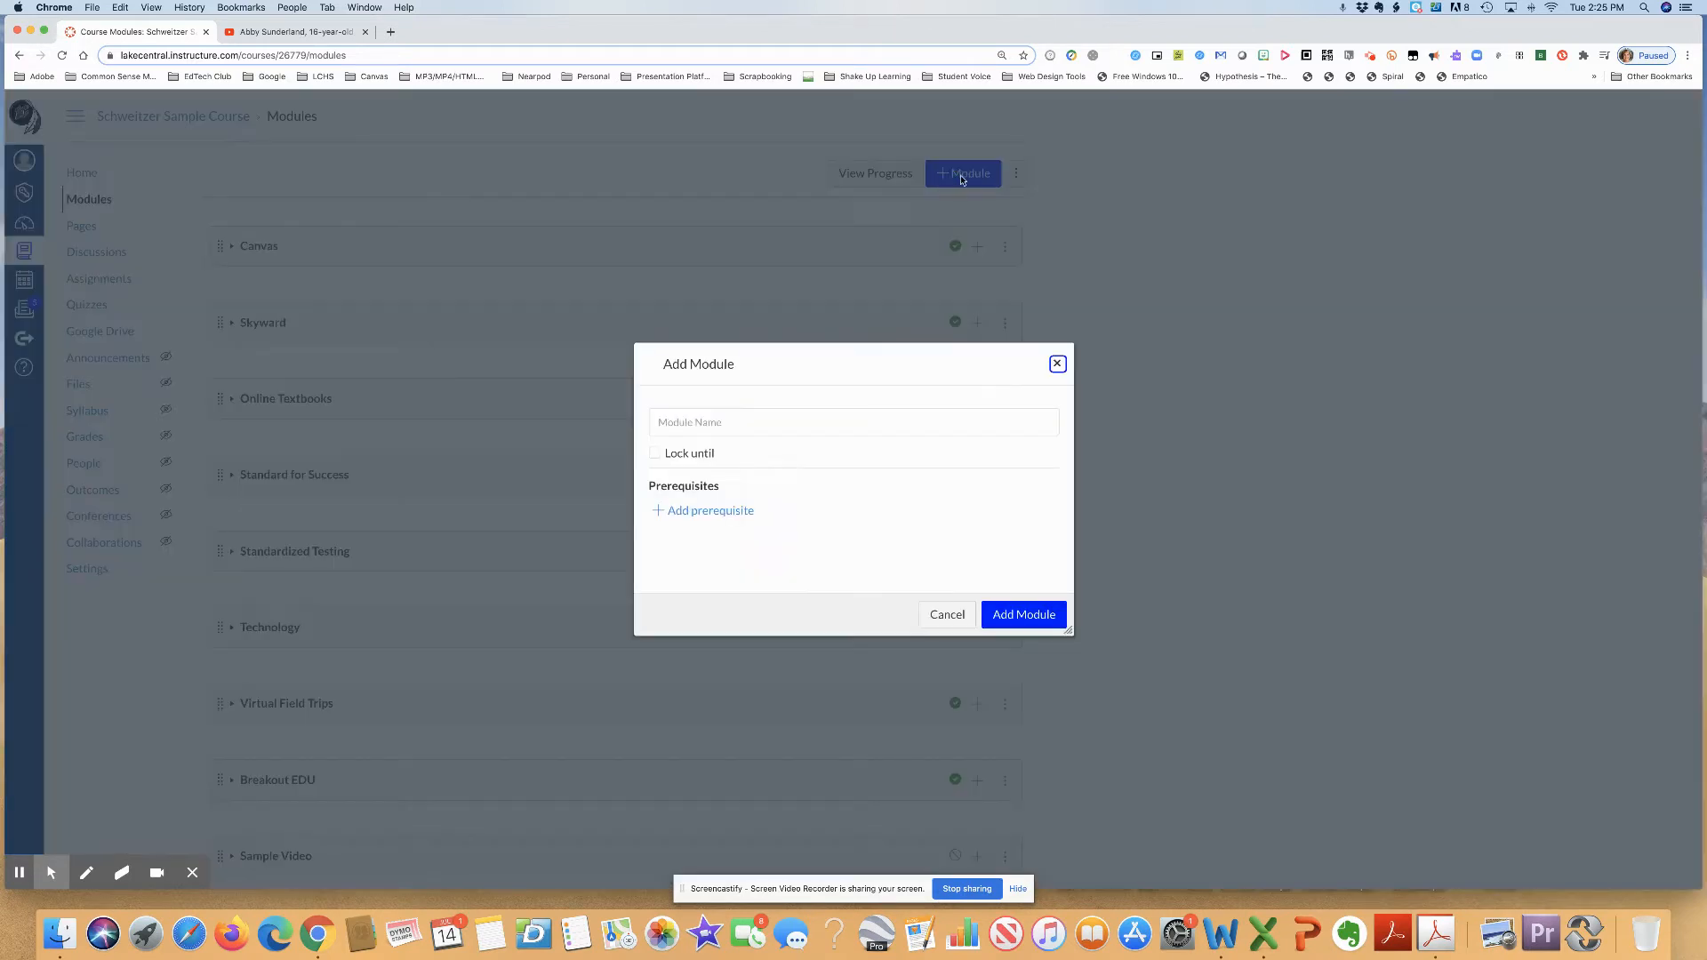
{"action": "left_click", "coordinate": [807, 418]}
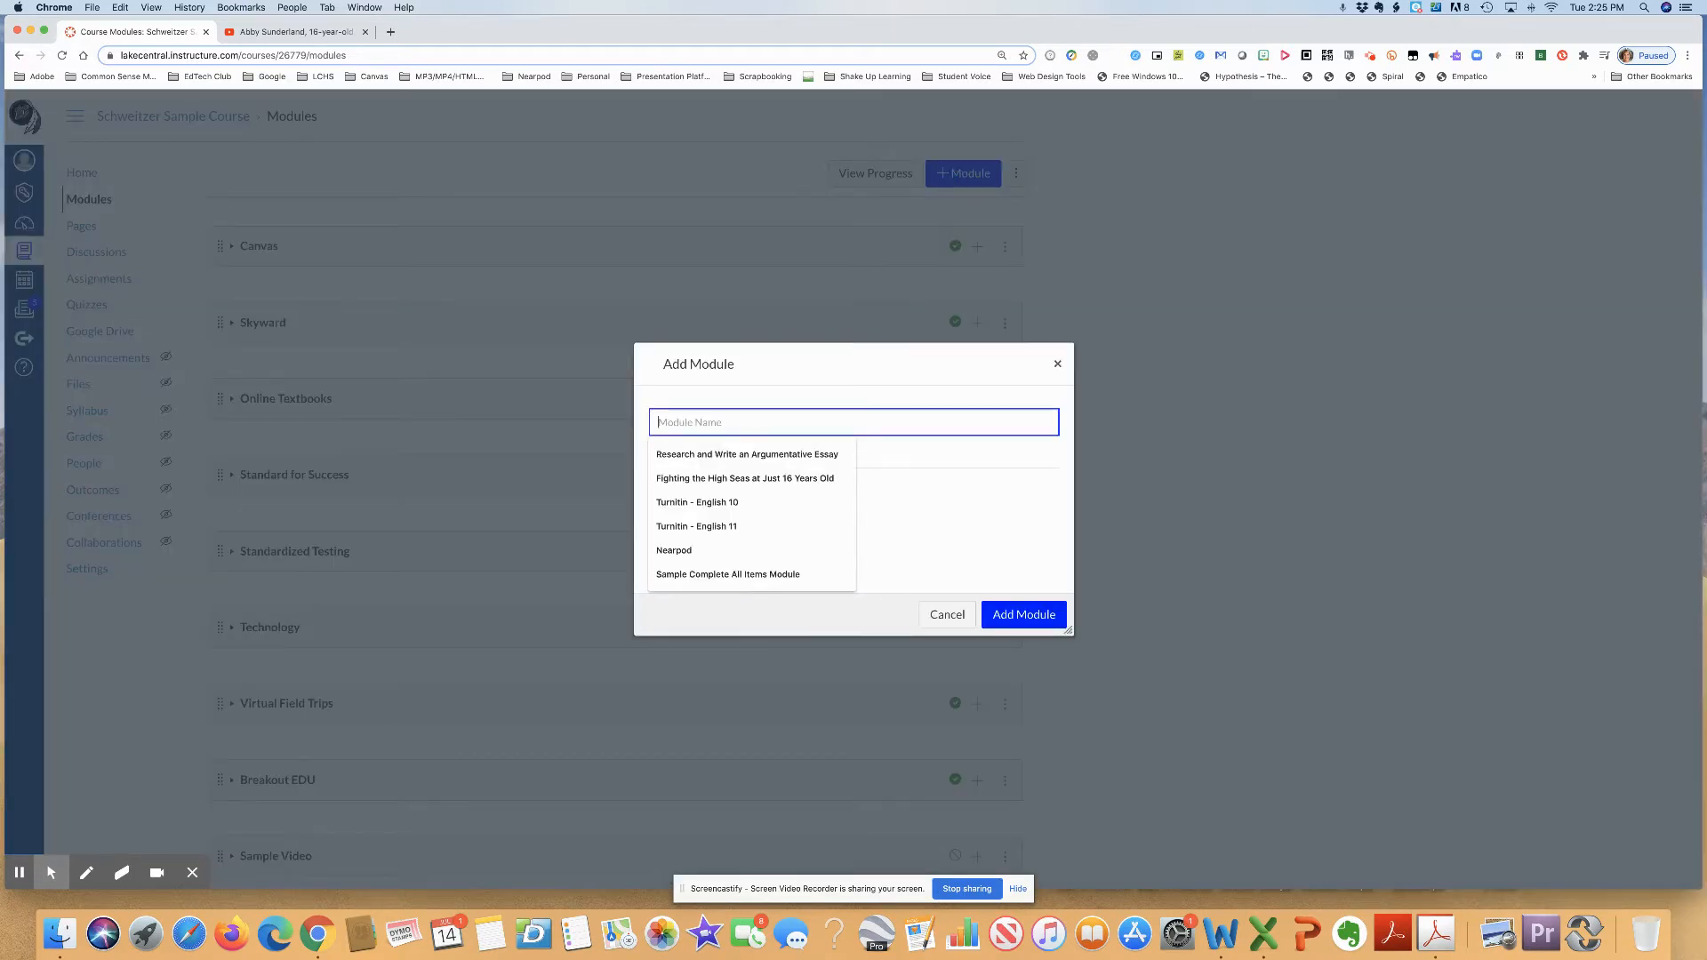
{"action": "type", "text": "Fighting the High Seas at Just 16 Years Old"}
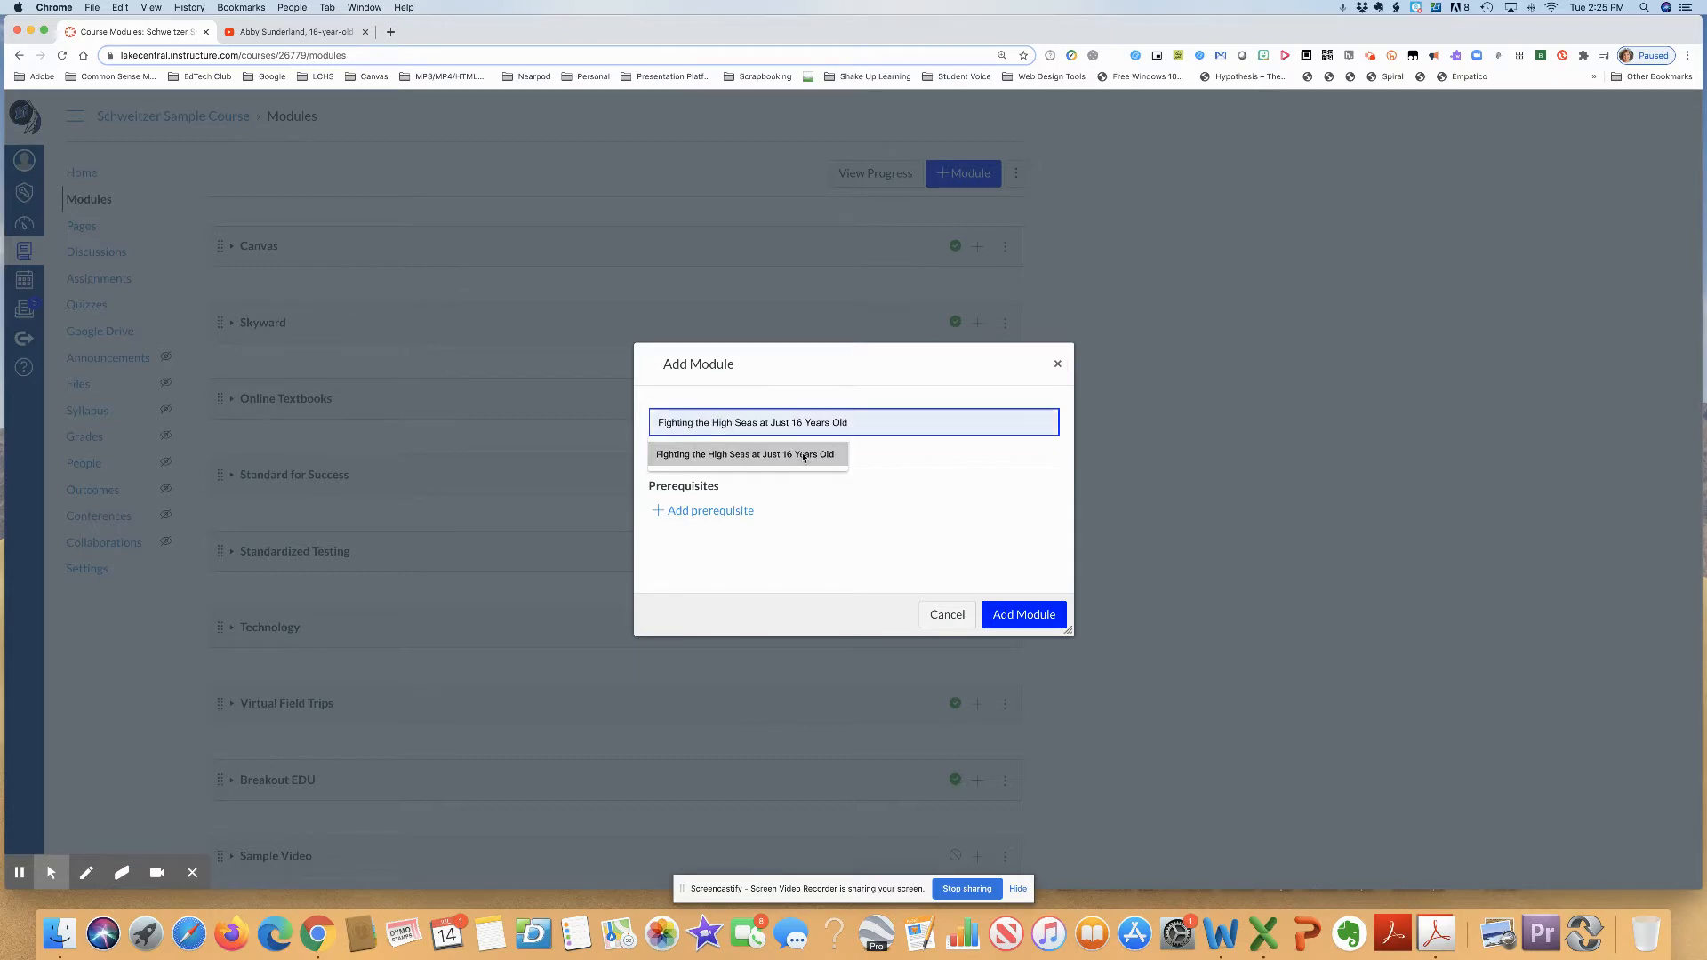
{"action": "left_click", "coordinate": [803, 457]}
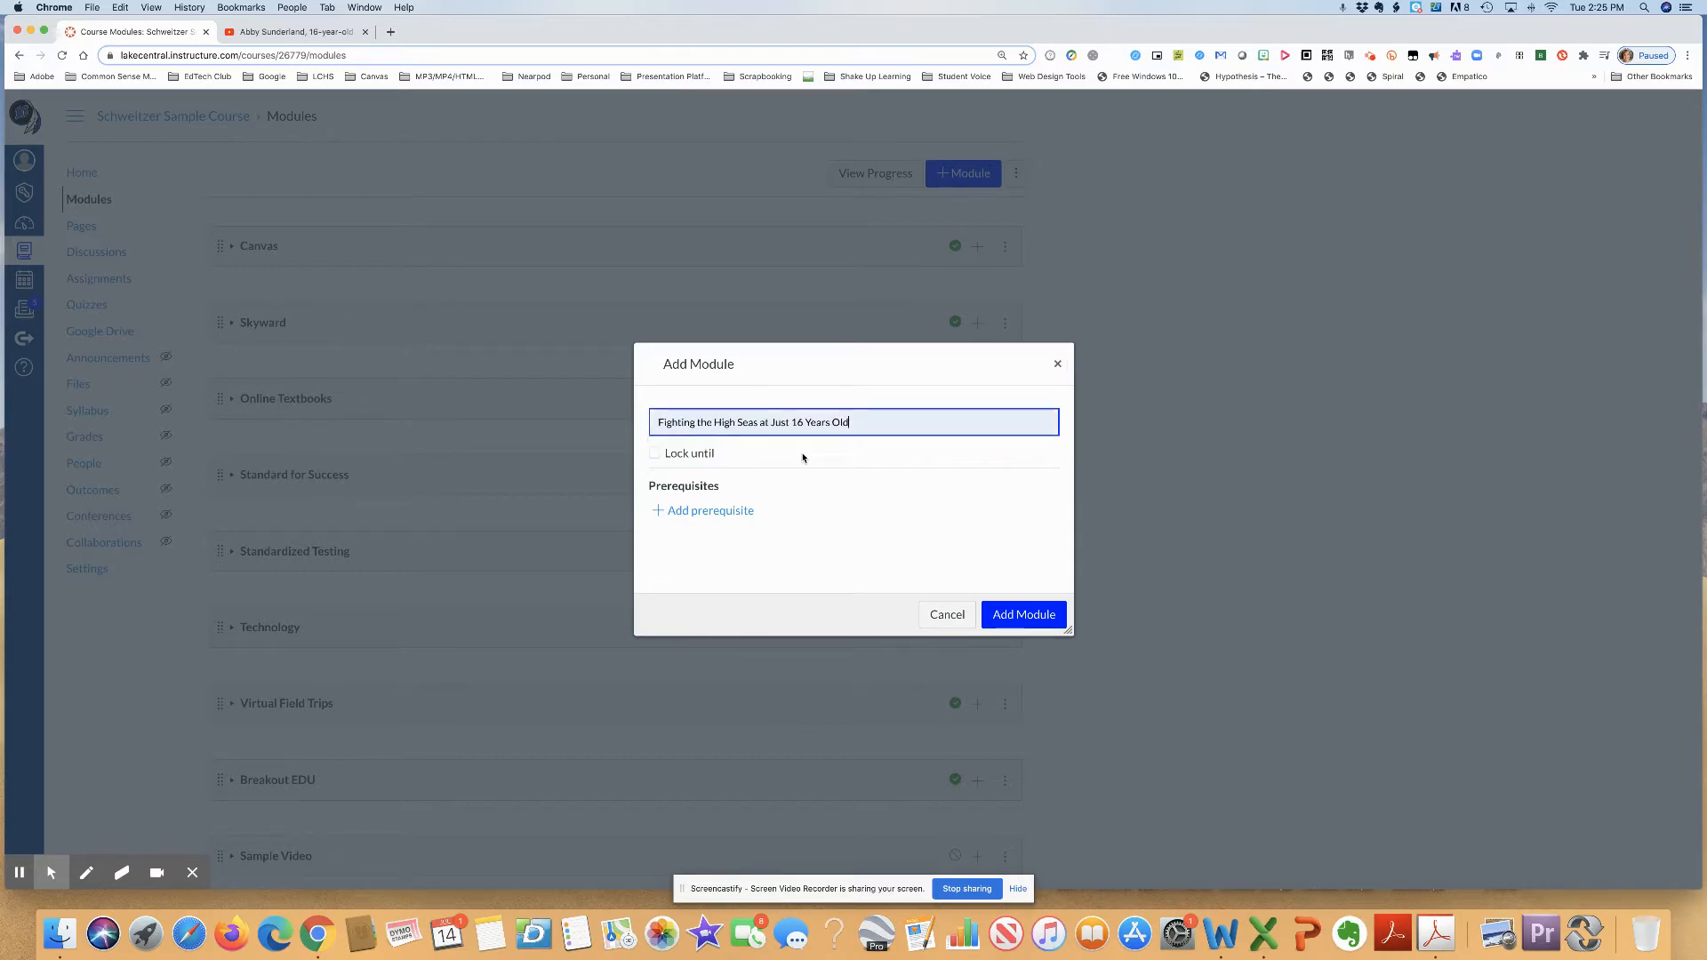
{"action": "left_click", "coordinate": [1019, 613]}
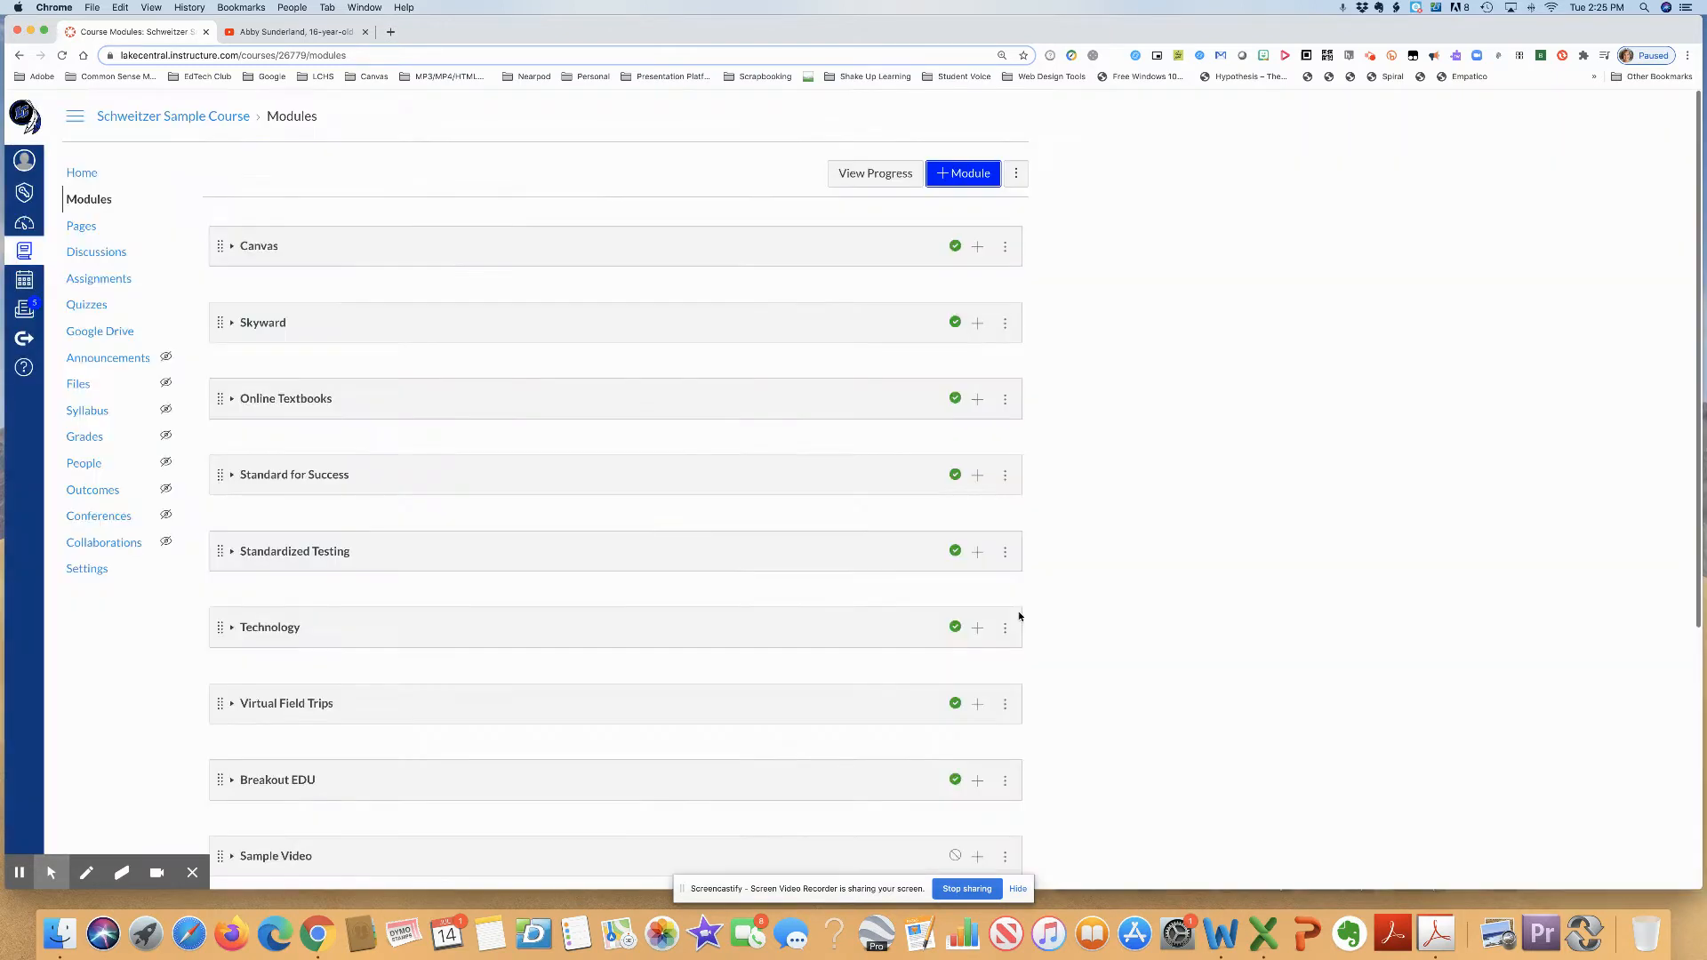
- Add a new assignment named "Abby Sunderland Module Details" to the unpublished Fighting the High Seas module at the end of the list
{"action": "scroll", "coordinate": [615, 485], "scroll_direction": "down", "scroll_amount": 5}
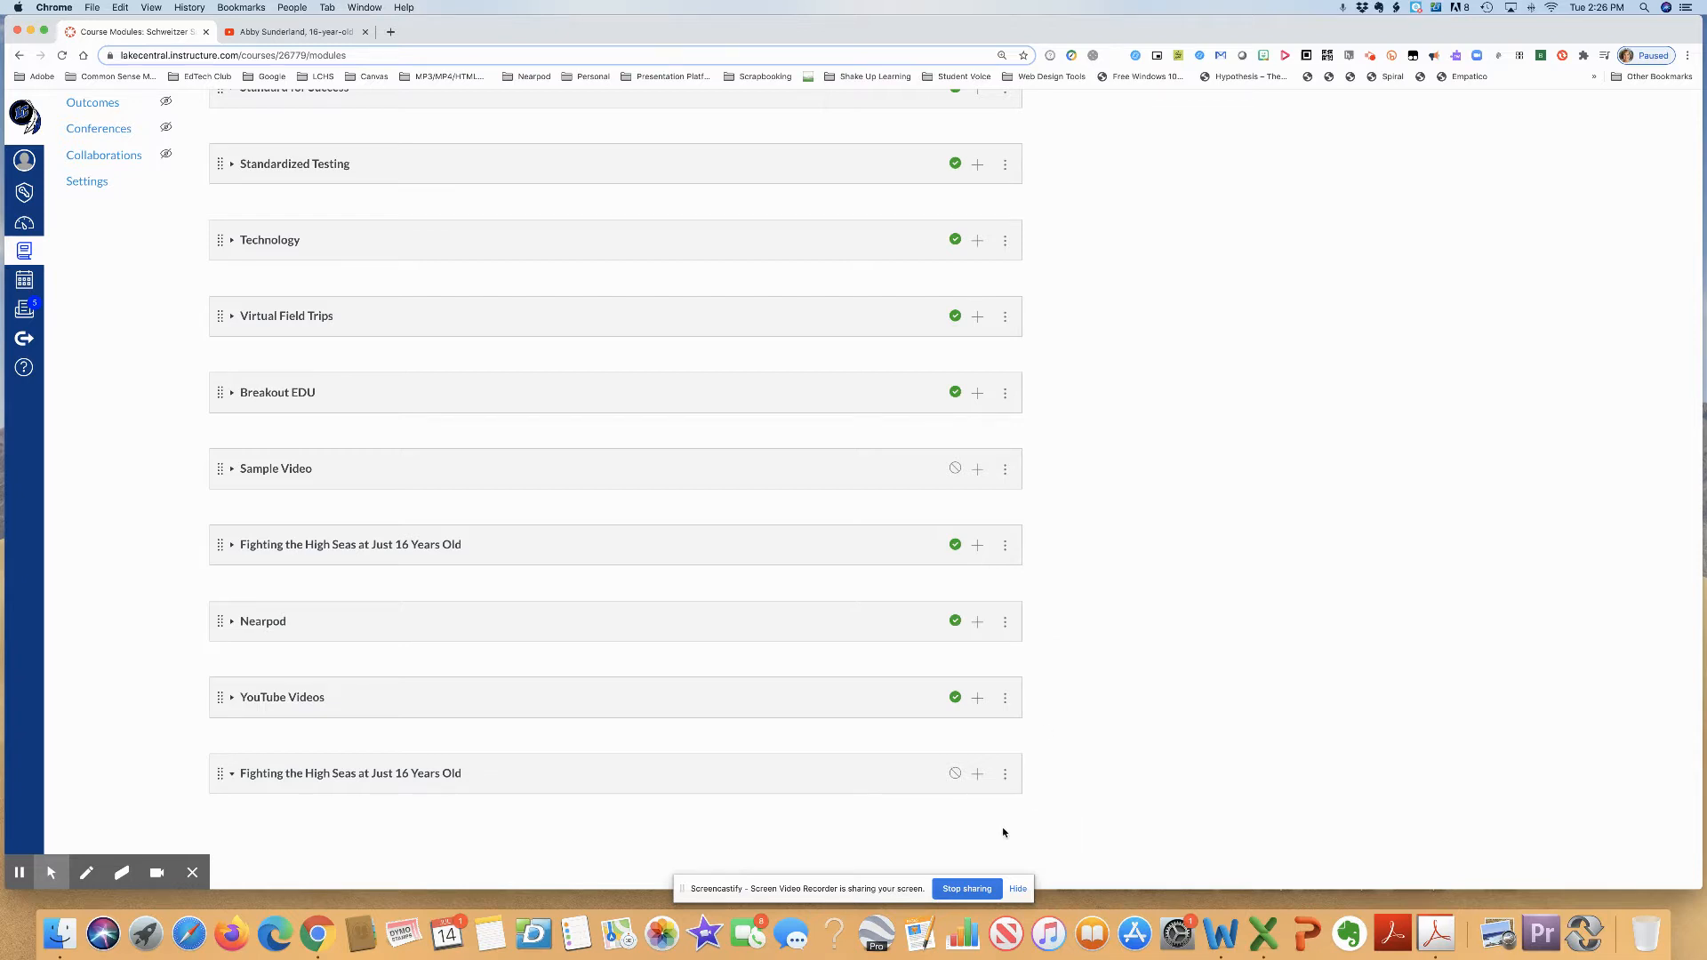
{"action": "left_click", "coordinate": [978, 774]}
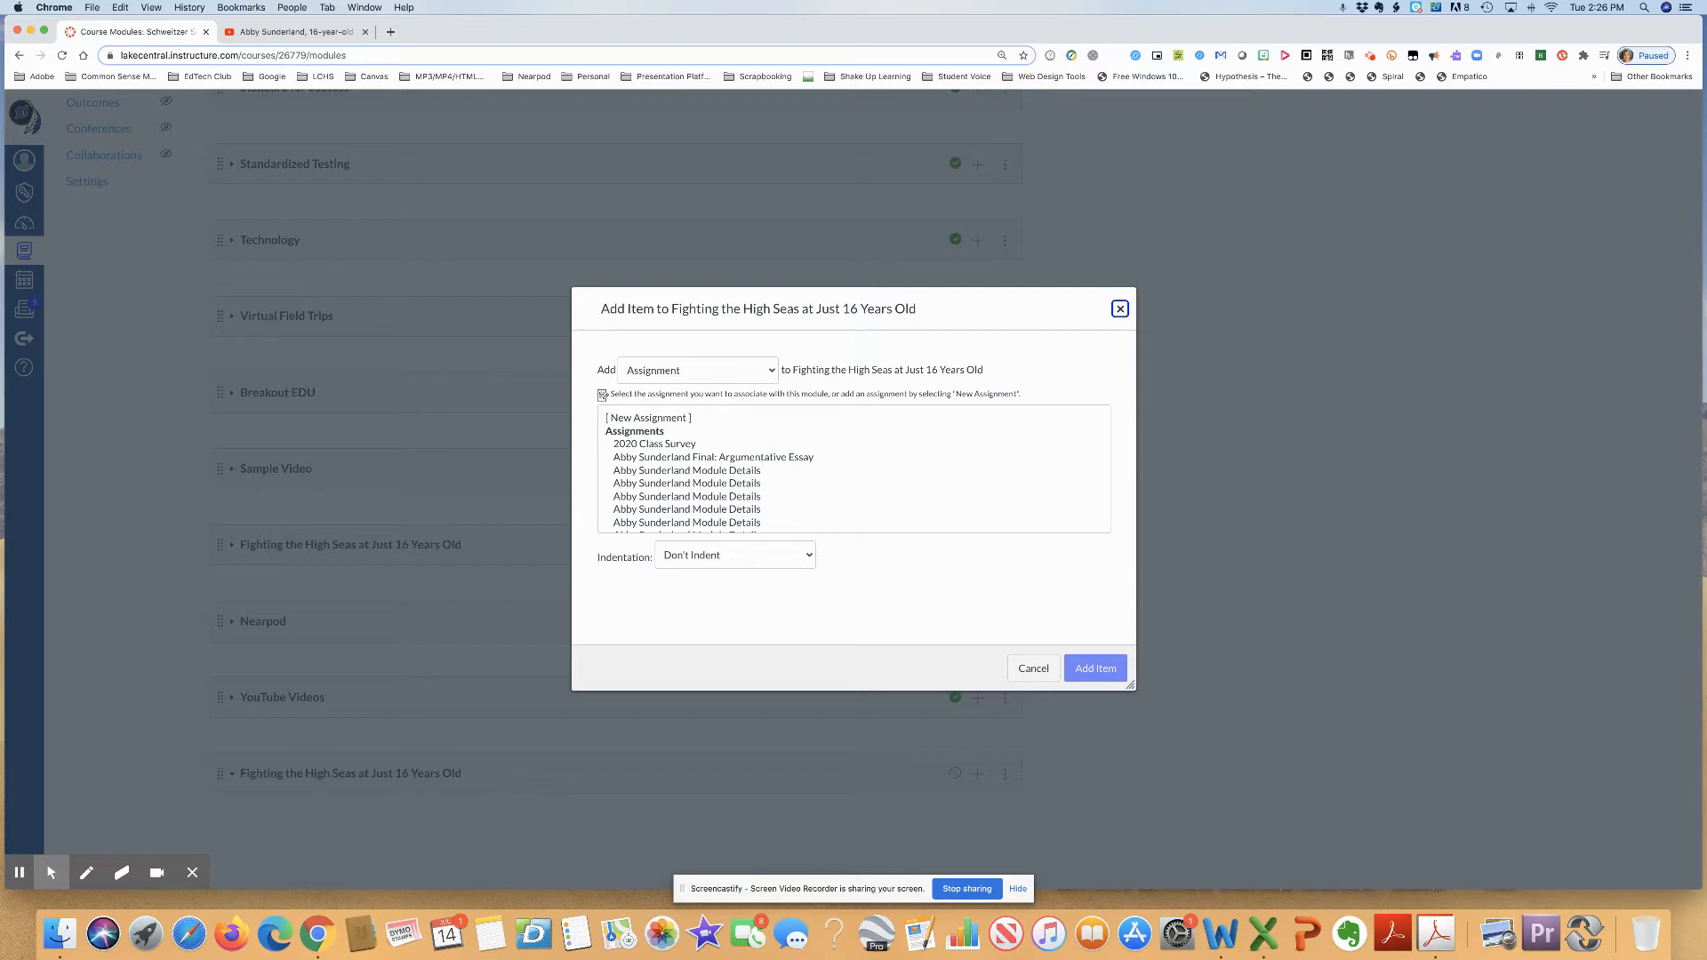
{"action": "left_click", "coordinate": [771, 373]}
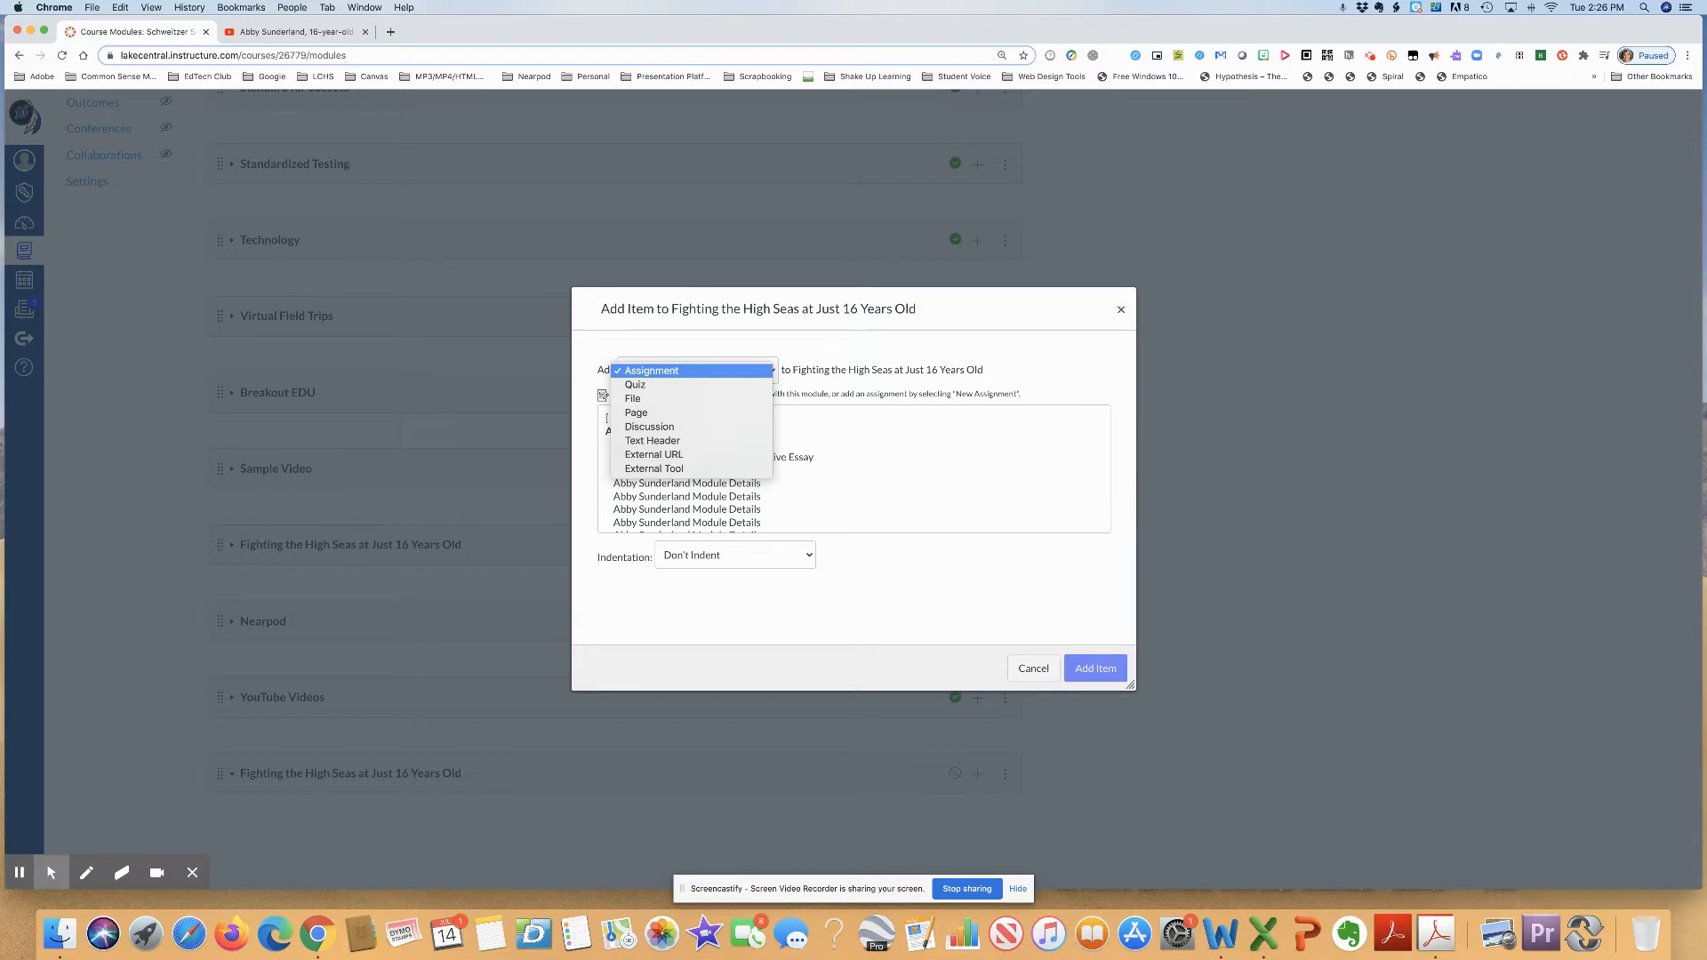
{"action": "left_click", "coordinate": [653, 371]}
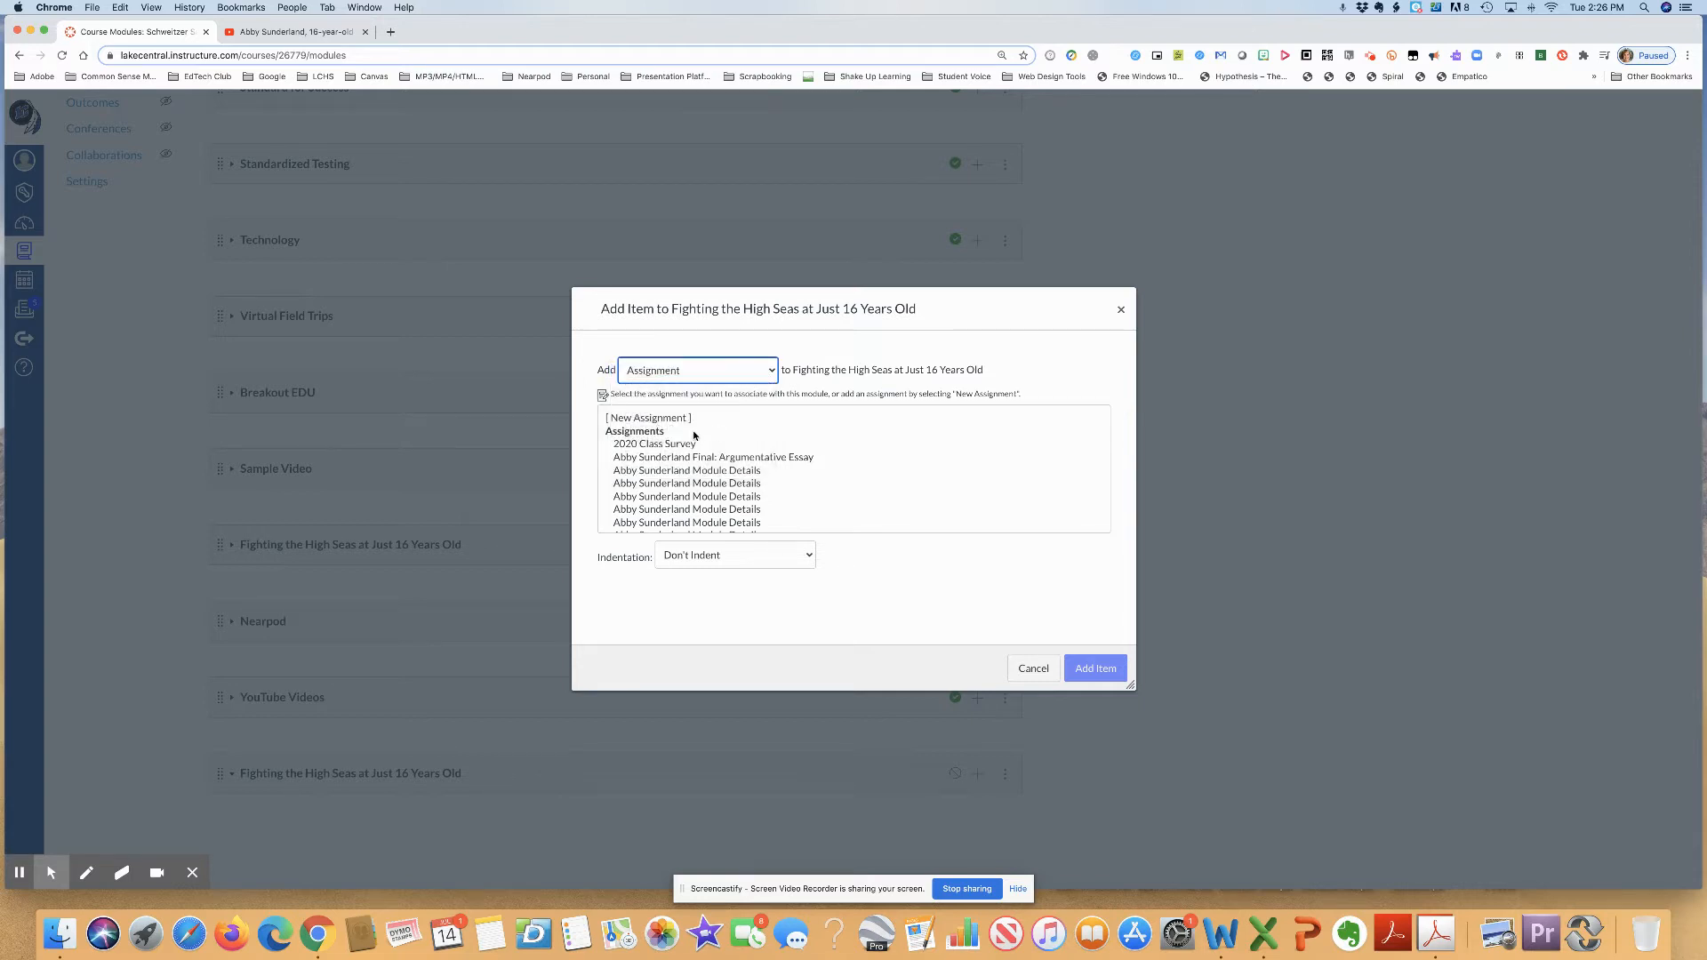
{"action": "left_click", "coordinate": [662, 422]}
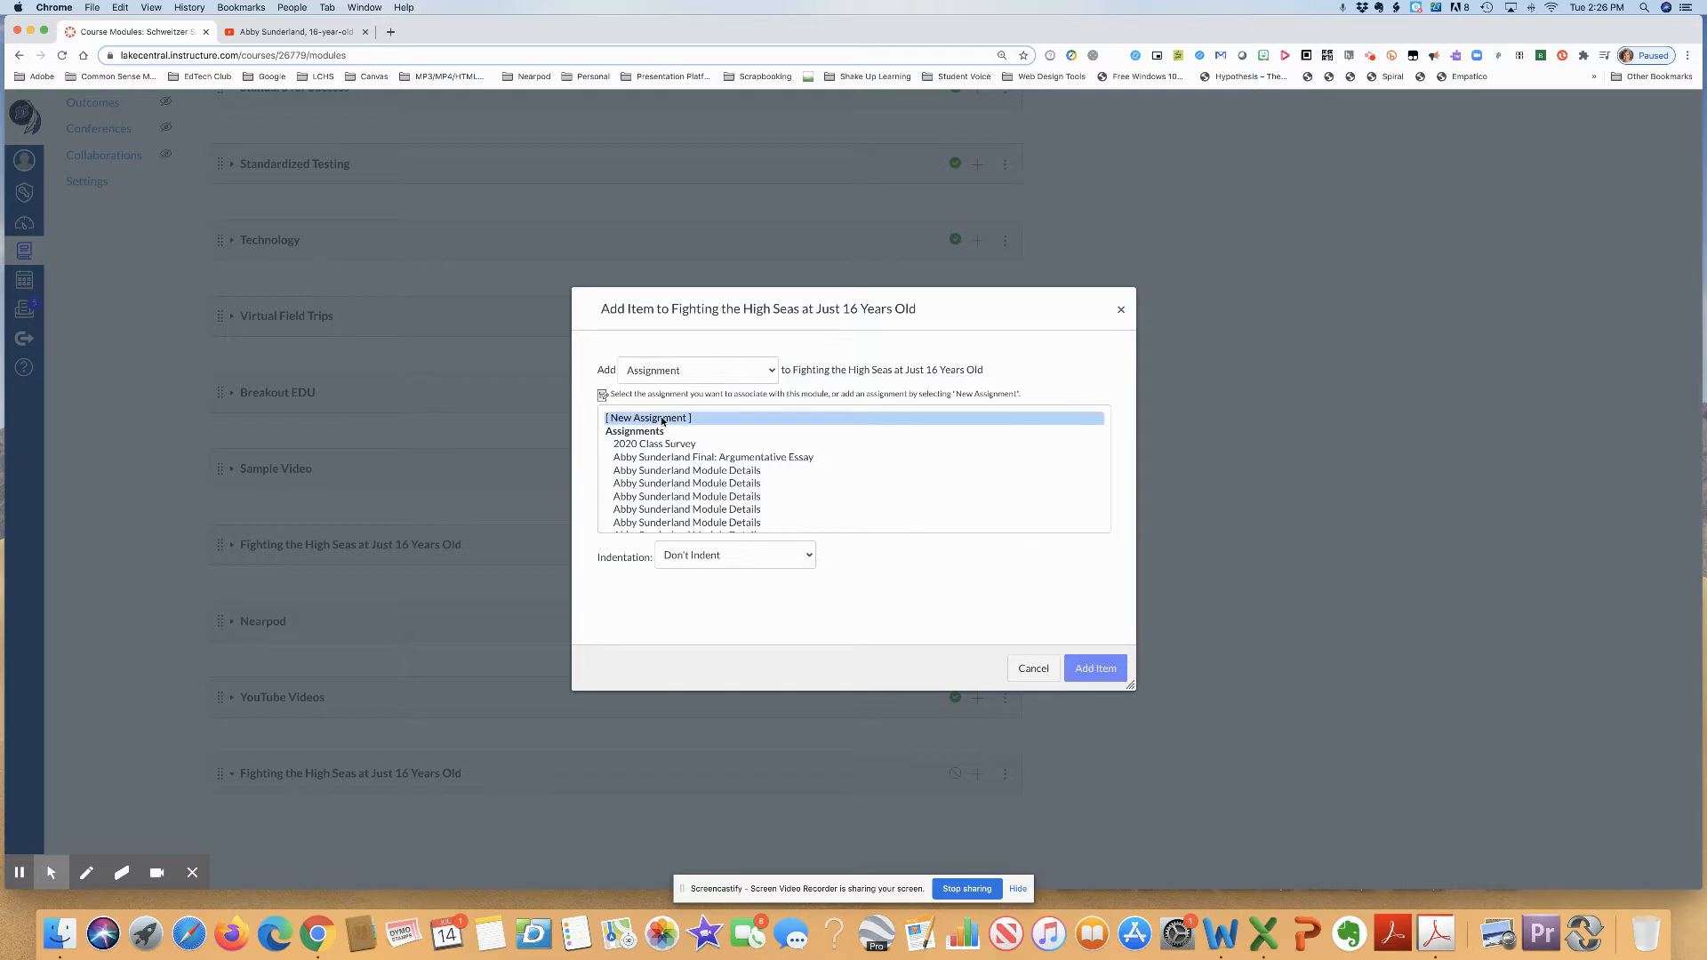
{"action": "left_click", "coordinate": [716, 562]}
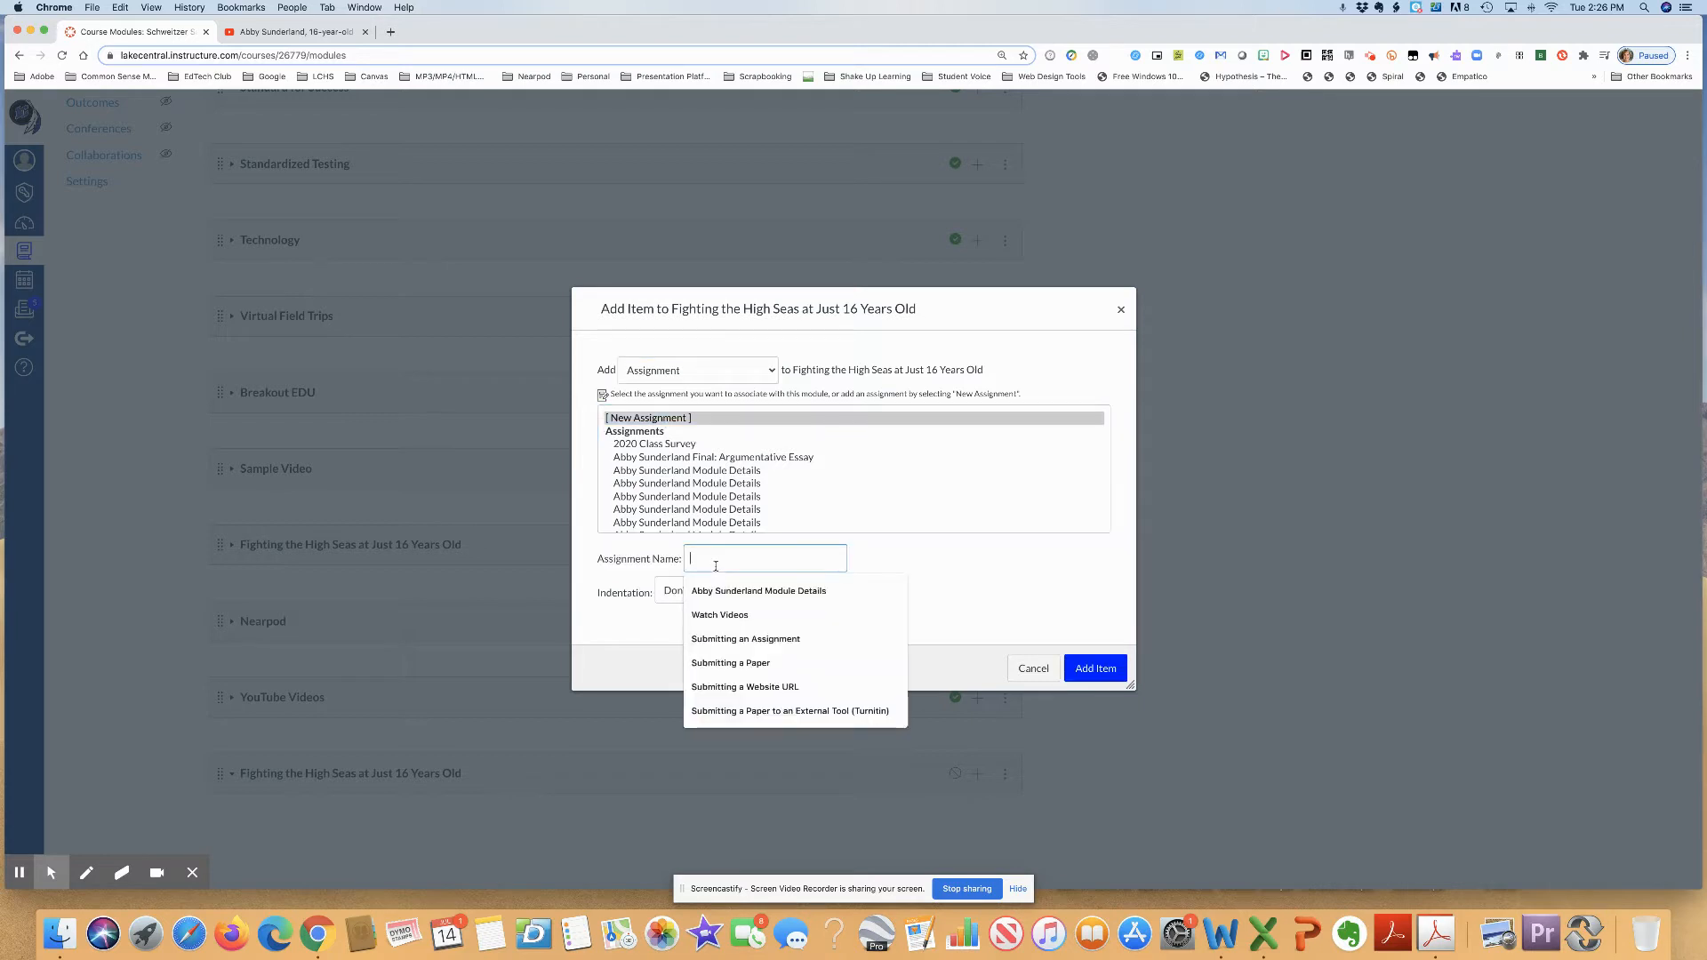
{"action": "type", "text": "Abby Sunderland Module Details"}
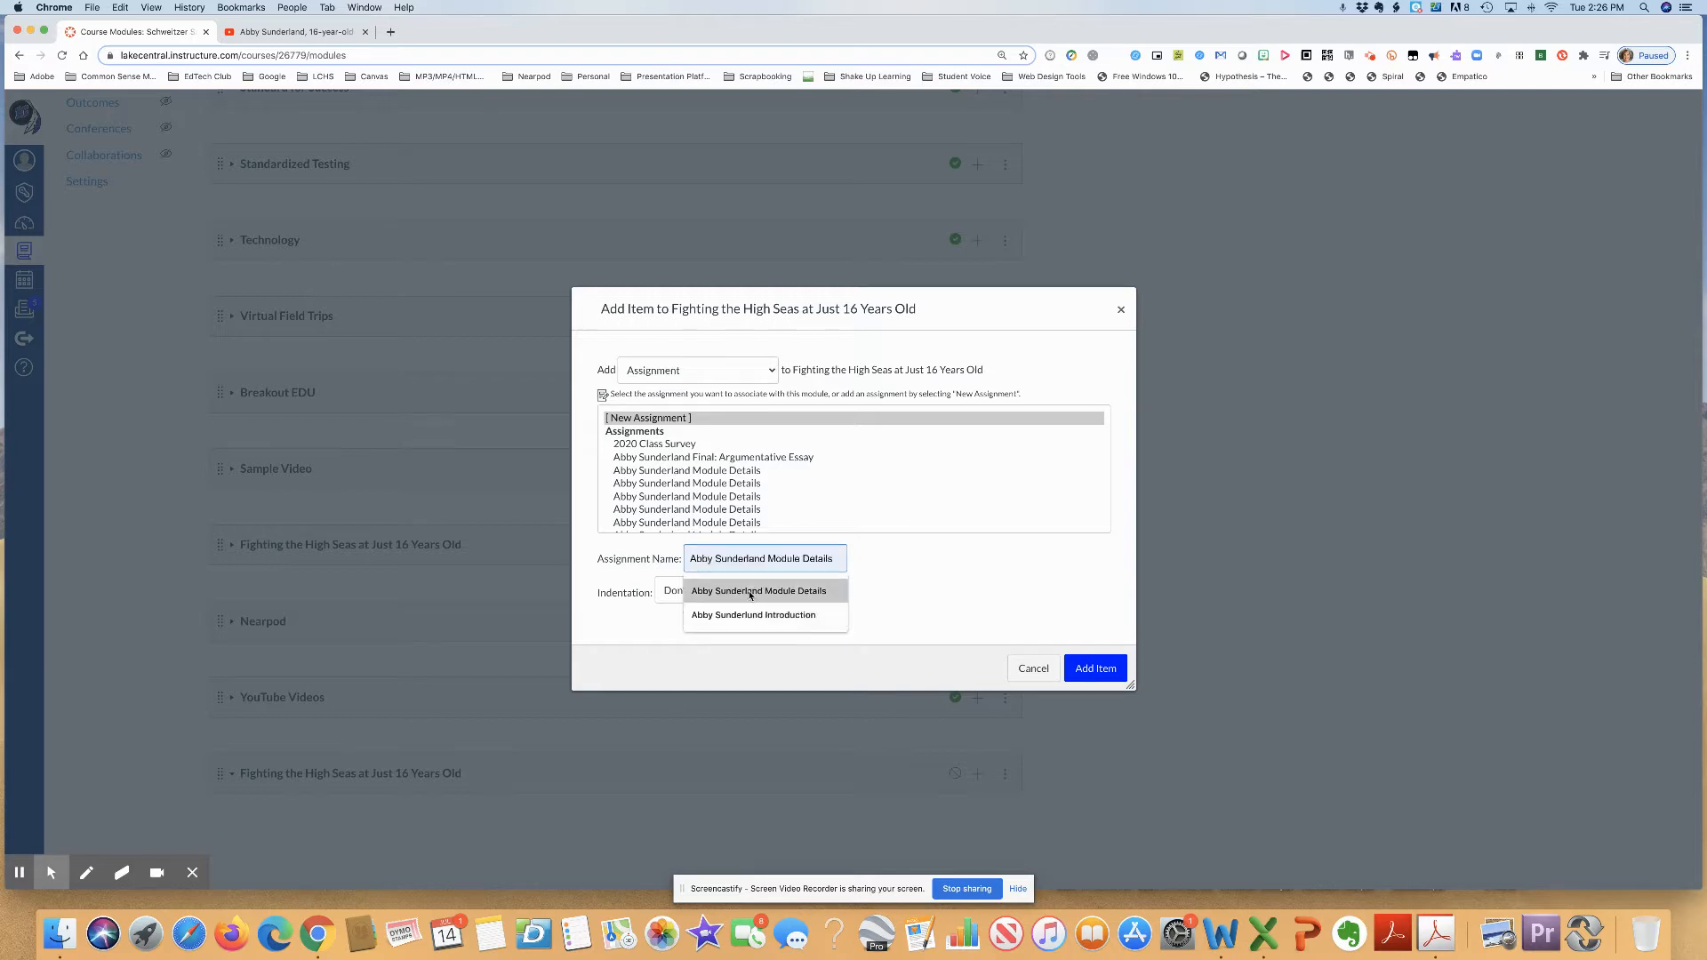
{"action": "left_click", "coordinate": [756, 592]}
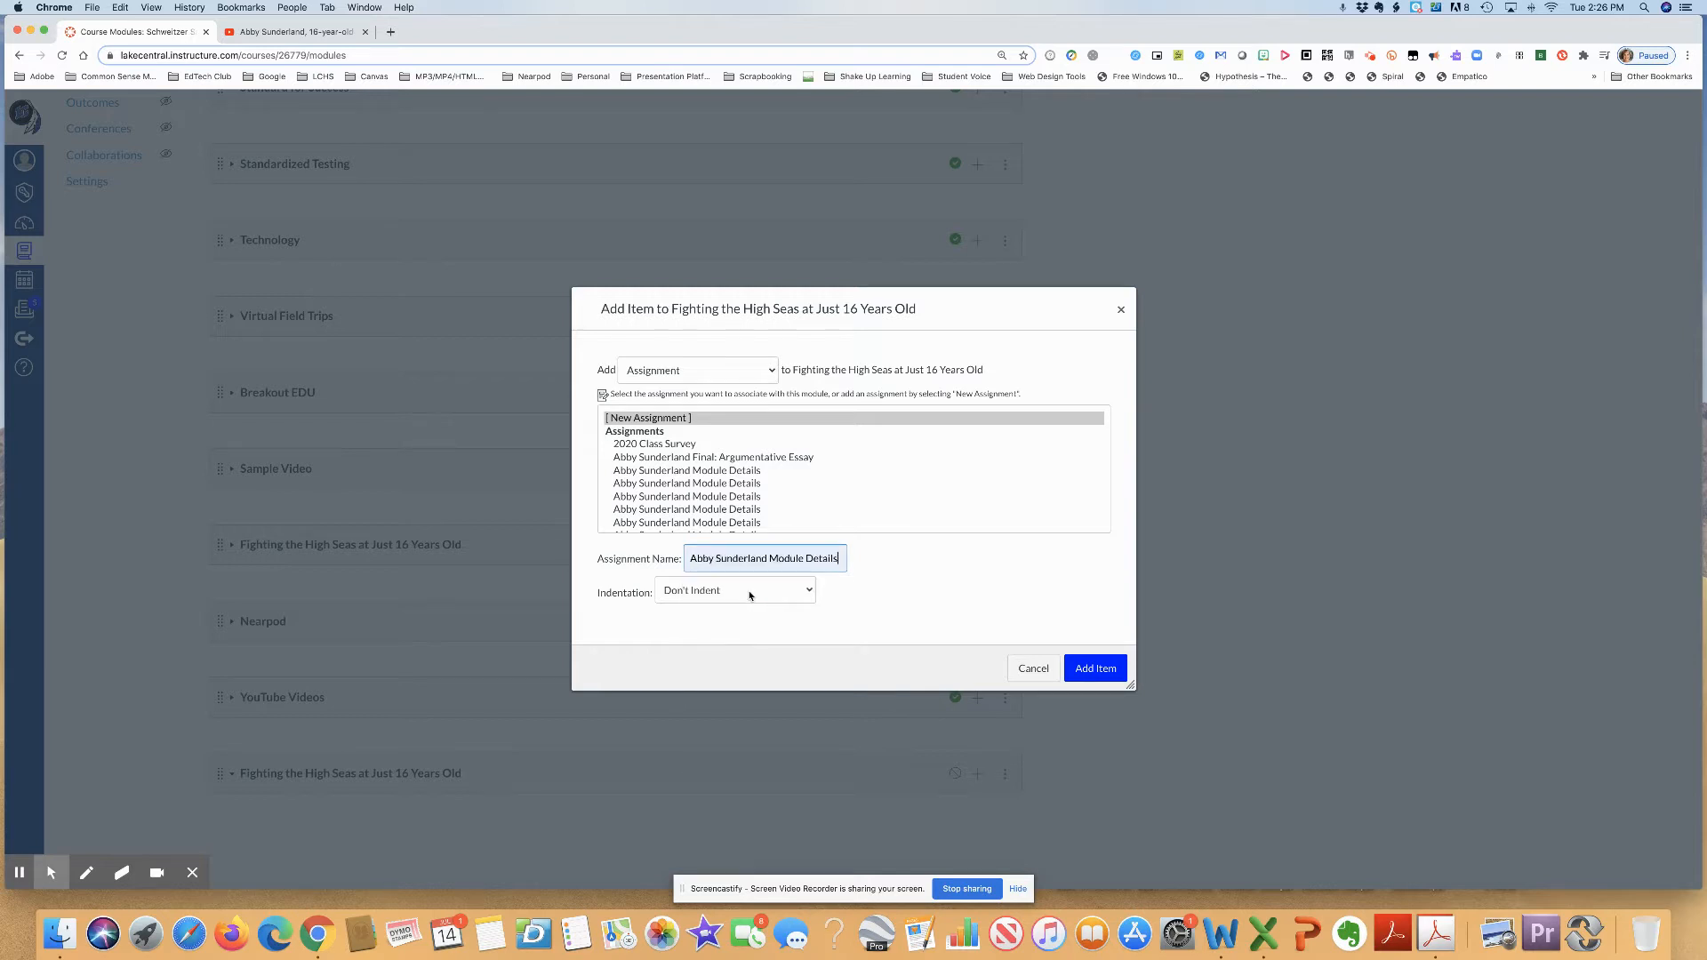
{"action": "left_click", "coordinate": [1094, 669]}
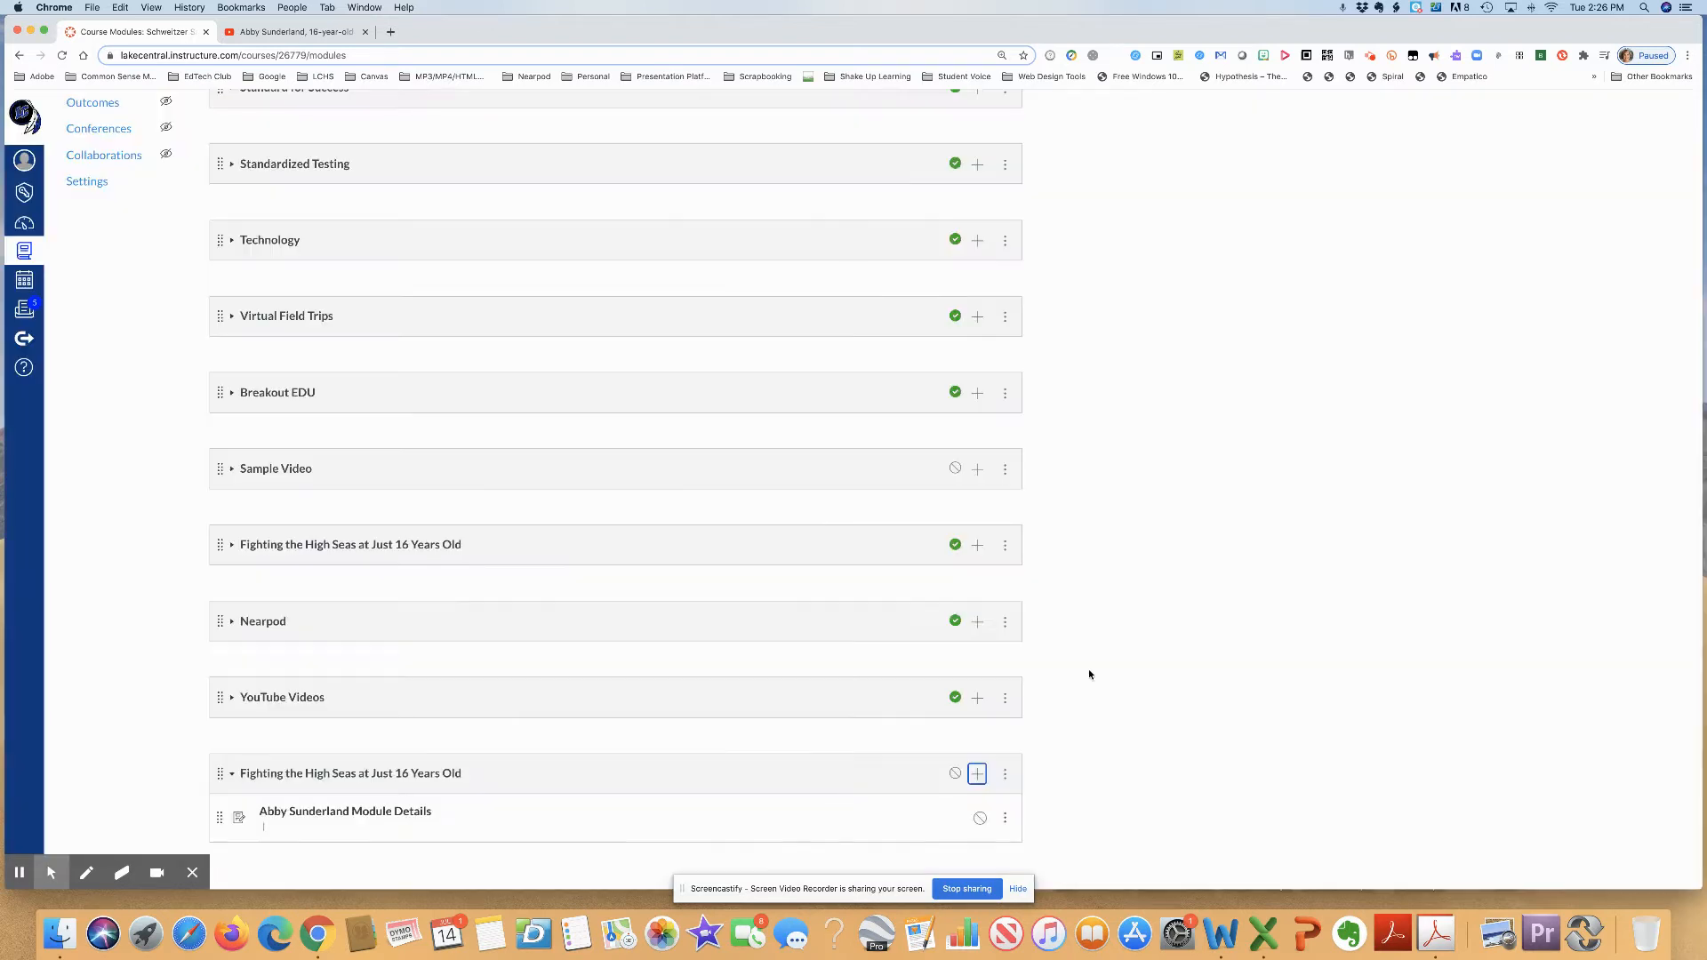
- Open the Abby Sunderland Module Details assignment for editing and paste the sailor's introduction and five-part work list as its description
{"action": "scroll", "coordinate": [889, 725], "scroll_direction": "down", "scroll_amount": 1}
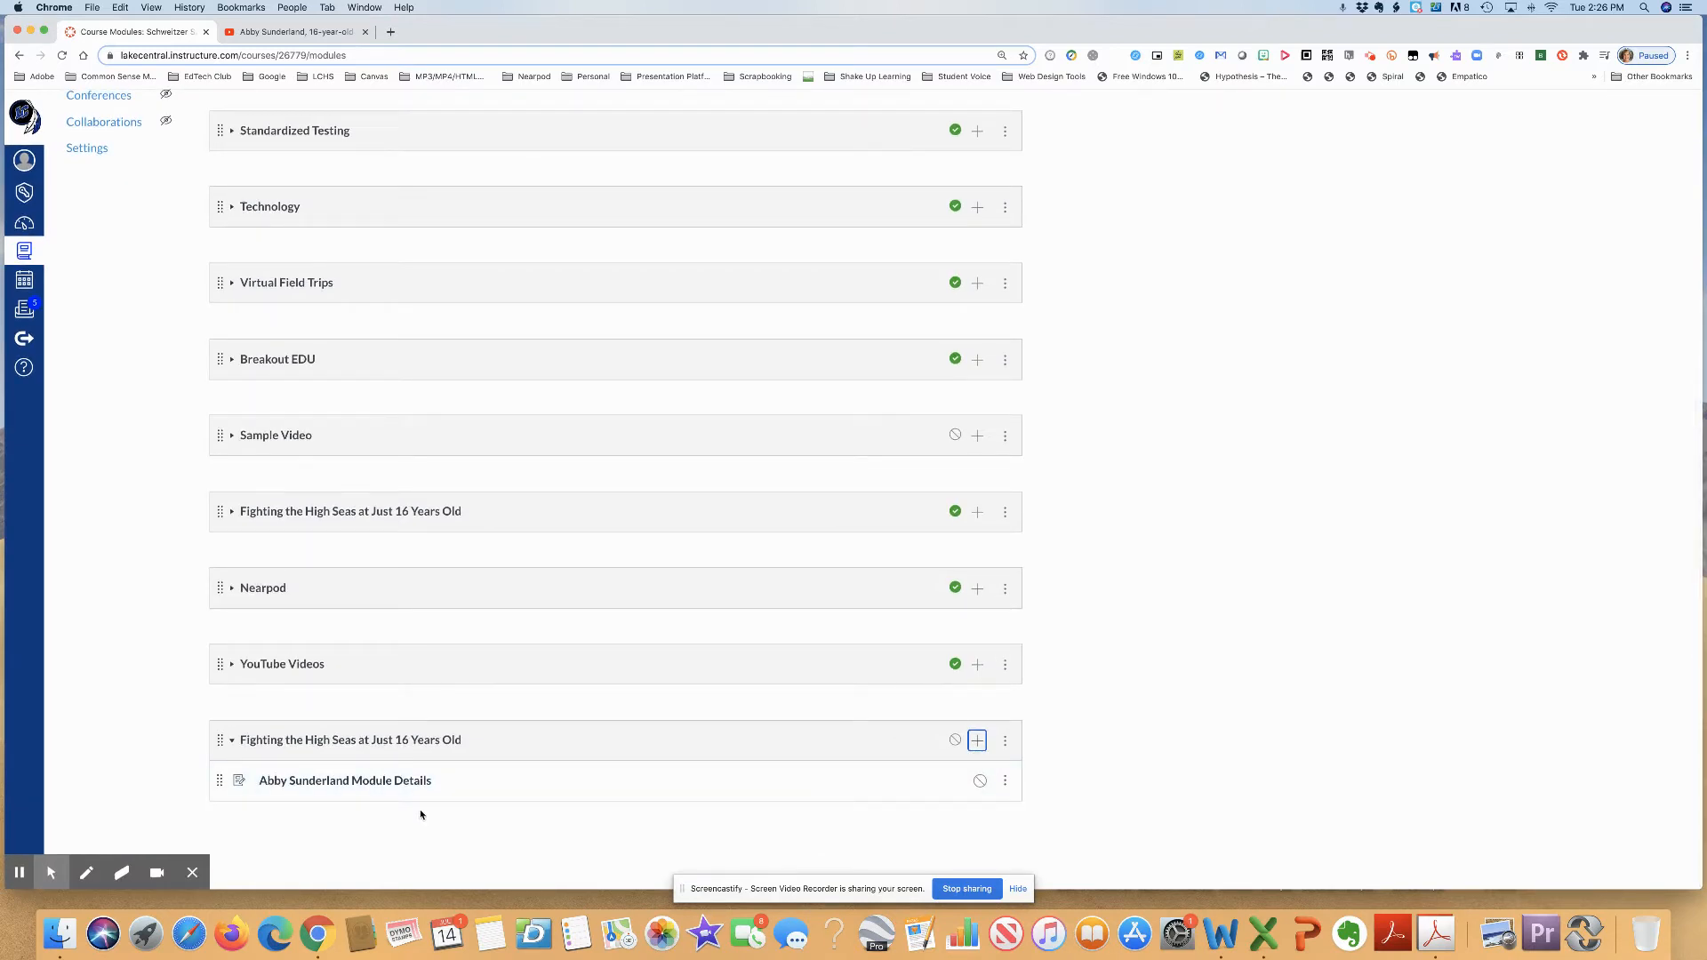
{"action": "left_click", "coordinate": [388, 781]}
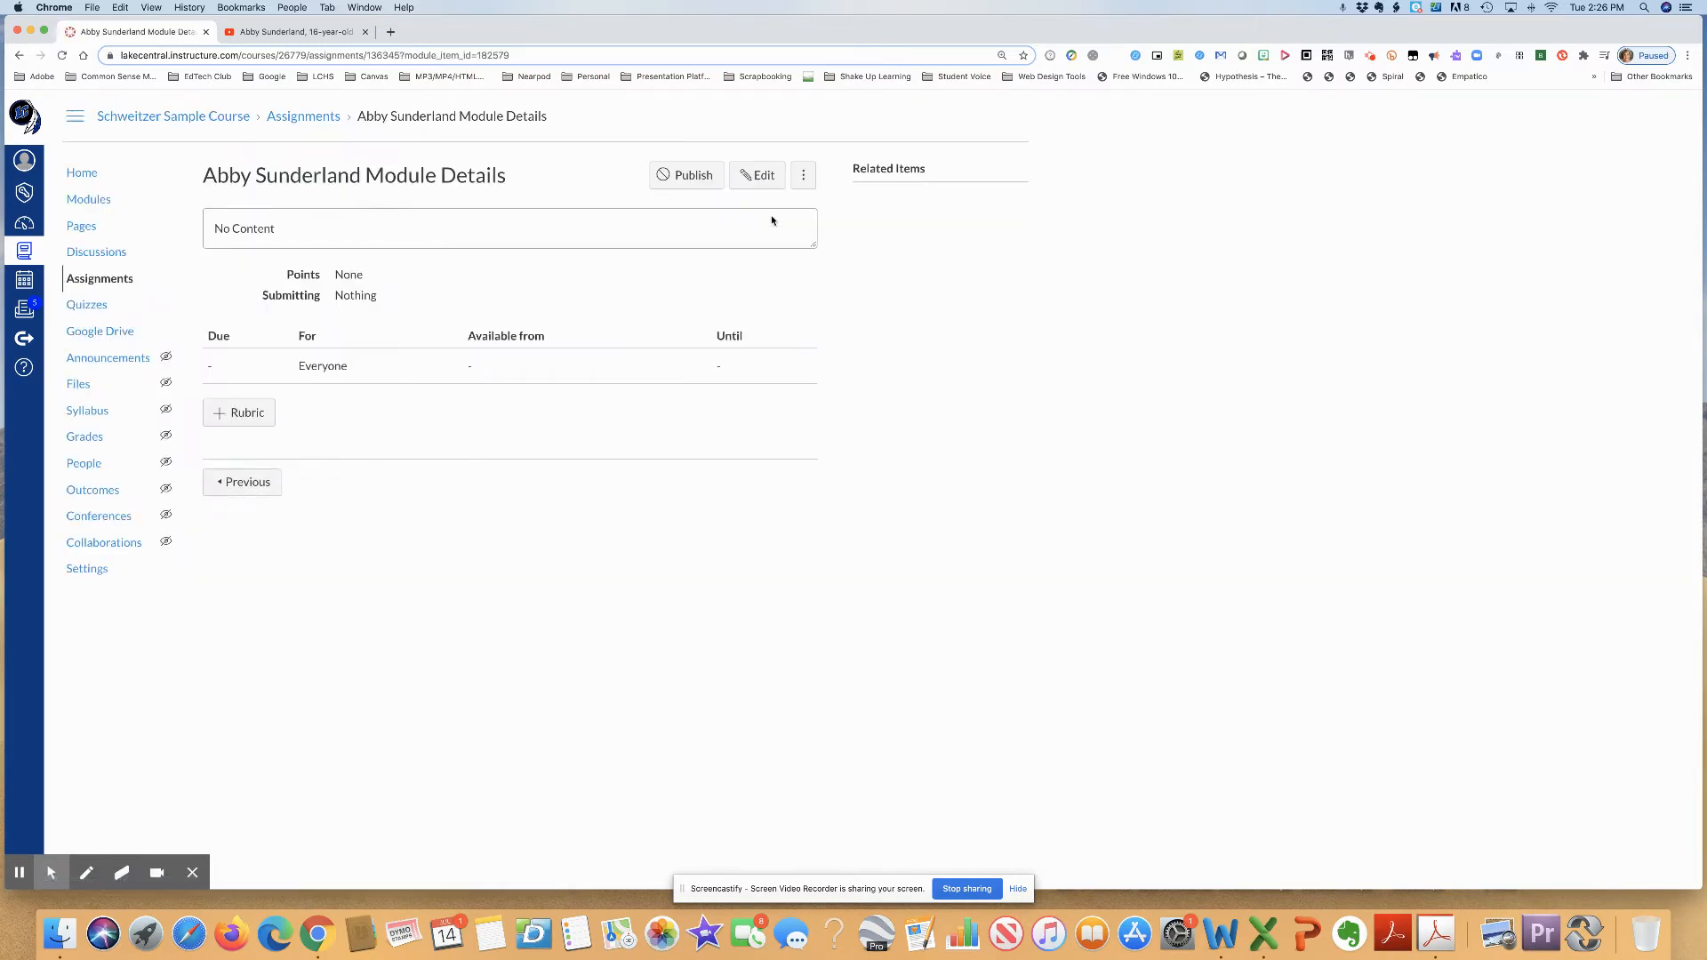
{"action": "left_click", "coordinate": [758, 177]}
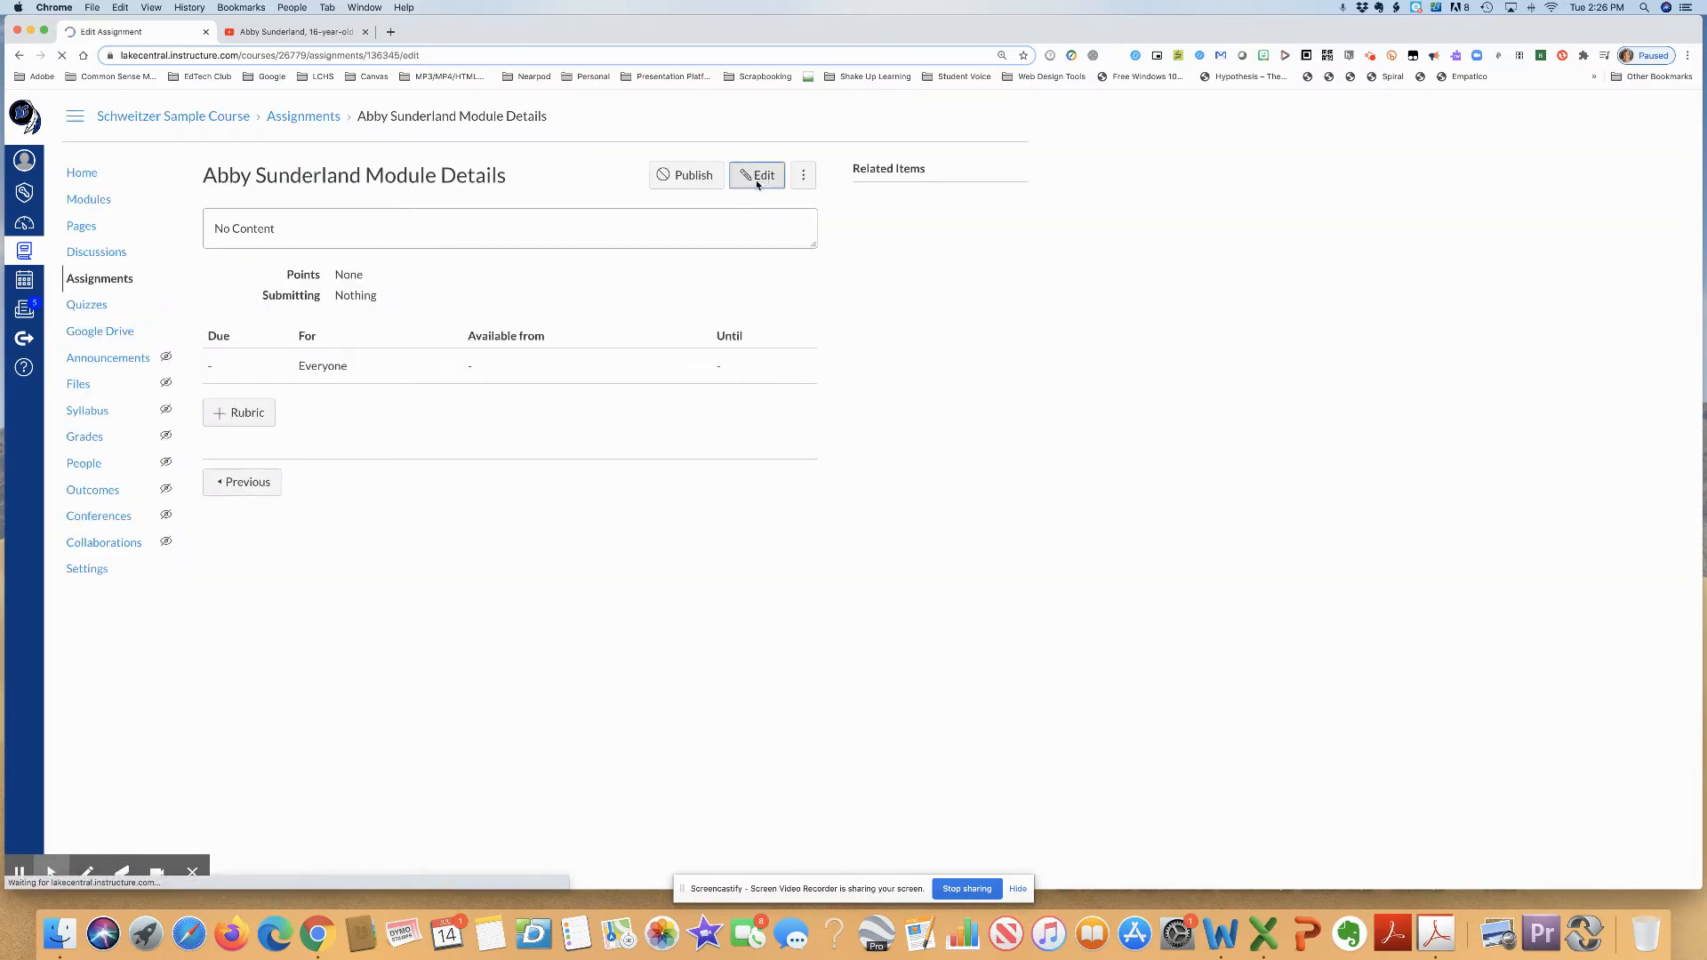
{"action": "left_click", "coordinate": [476, 334]}
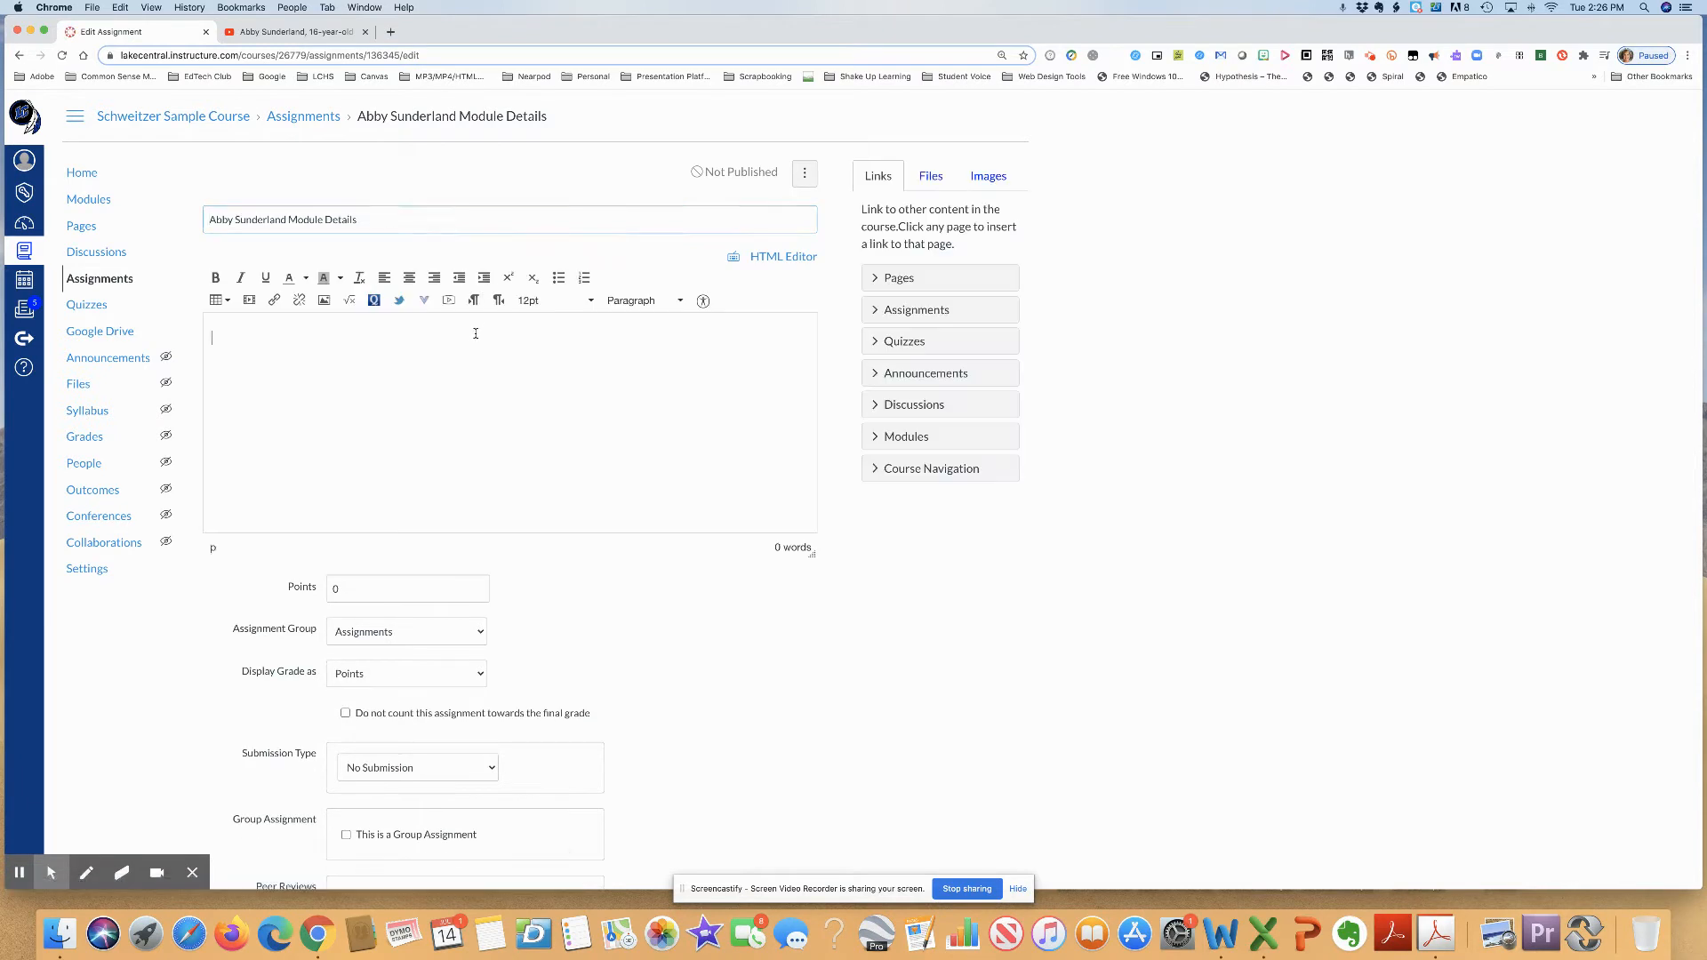
{"action": "type", "text": "Abby Sunderland born Abigail Jillian Sunderland, is an American former sailor.  She was born on October 19, 1993 in Los Angeles, California, United States.  In 2010 aged 16, Sunderland attempted to become the youngest person to sail solo around the world. The following five assignments are part of a module.  Please complete all work through the Abby Sunderland Module. Part  1: Read News Article by Paul Harris, The Observer and complete notes page. Part 2: Read Editorial by Joanna Weiss, The Boston Globe and complete notes page. Part 3:  Watch TV News Interview by Harry Smith, CBS News and complete notes page. Part 4: Gather and Analyze Purpose and Key Information from Sources. Part 5: Write your argumentative essay."}
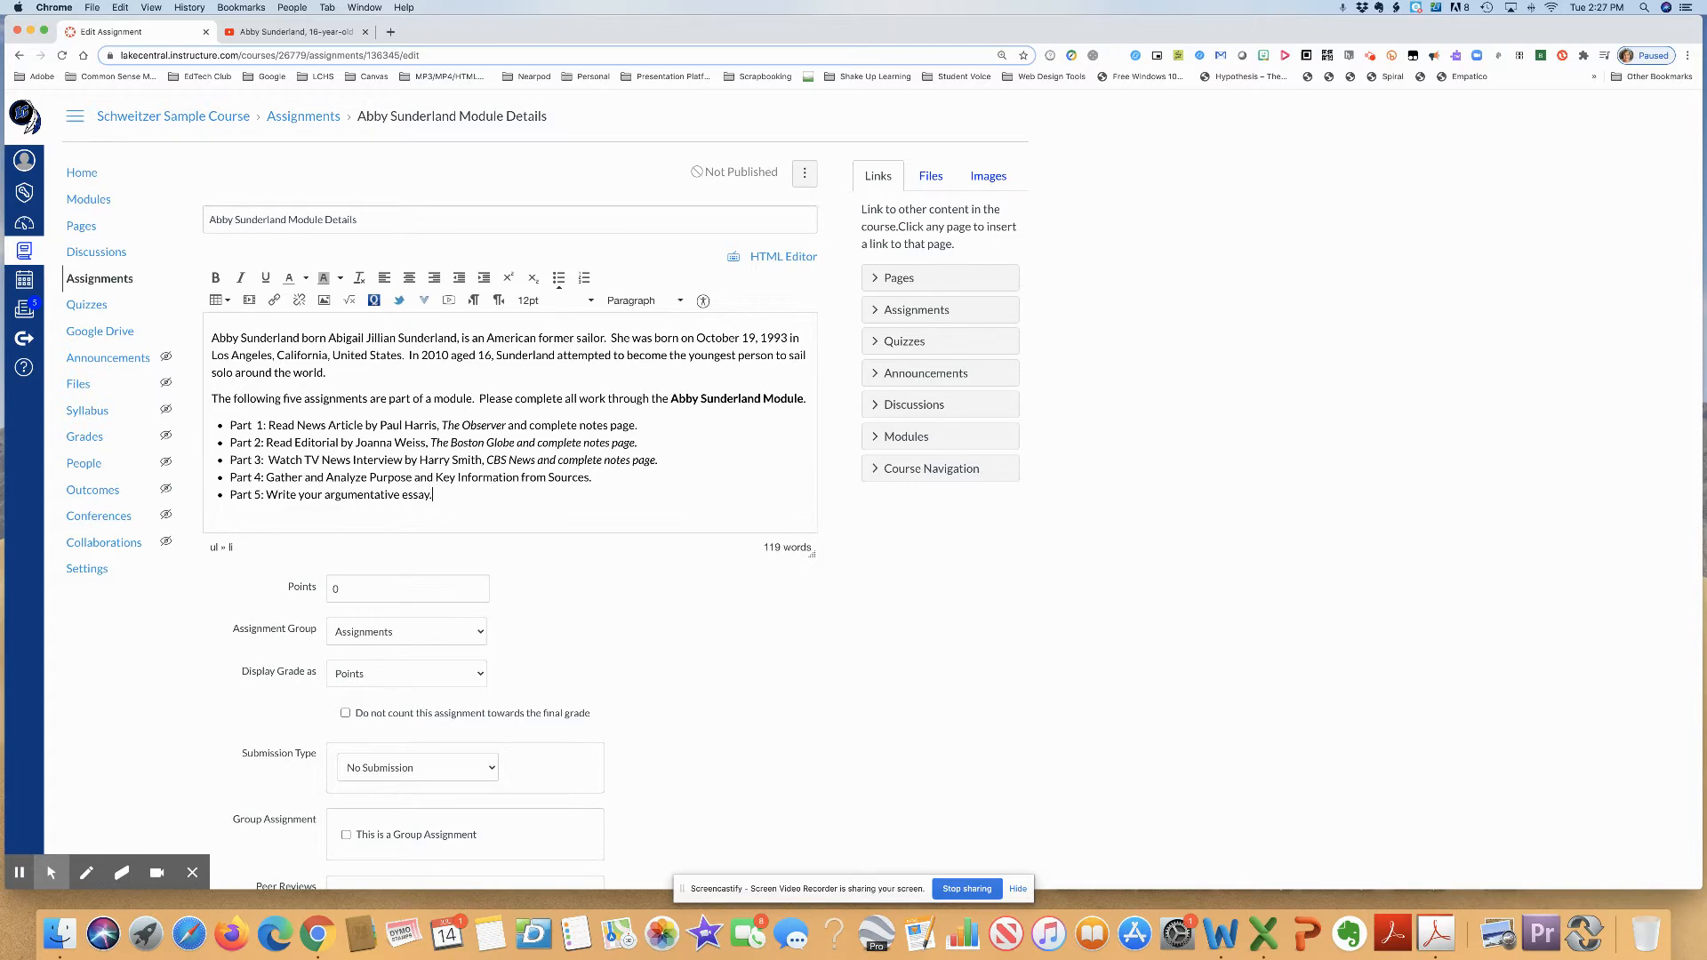
- Save the edited Abby Sunderland Module Details assignment without publishing it
{"action": "scroll", "coordinate": [880, 489], "scroll_direction": "down", "scroll_amount": 1}
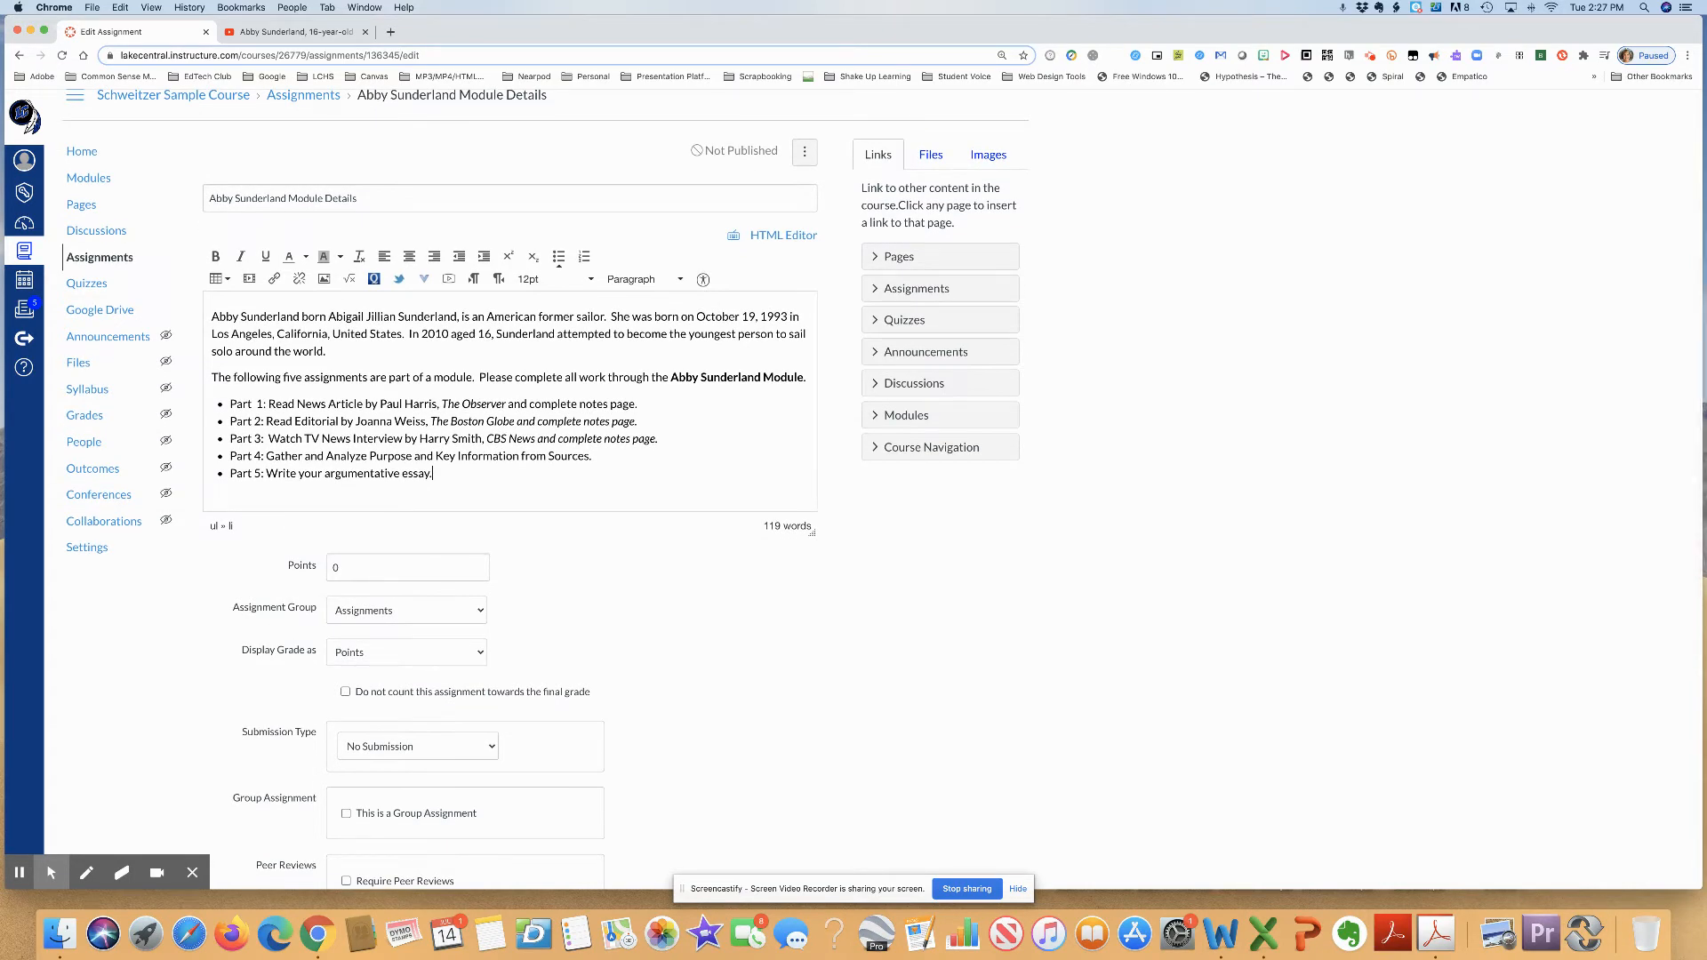
{"action": "scroll", "coordinate": [880, 489], "scroll_direction": "down", "scroll_amount": 2}
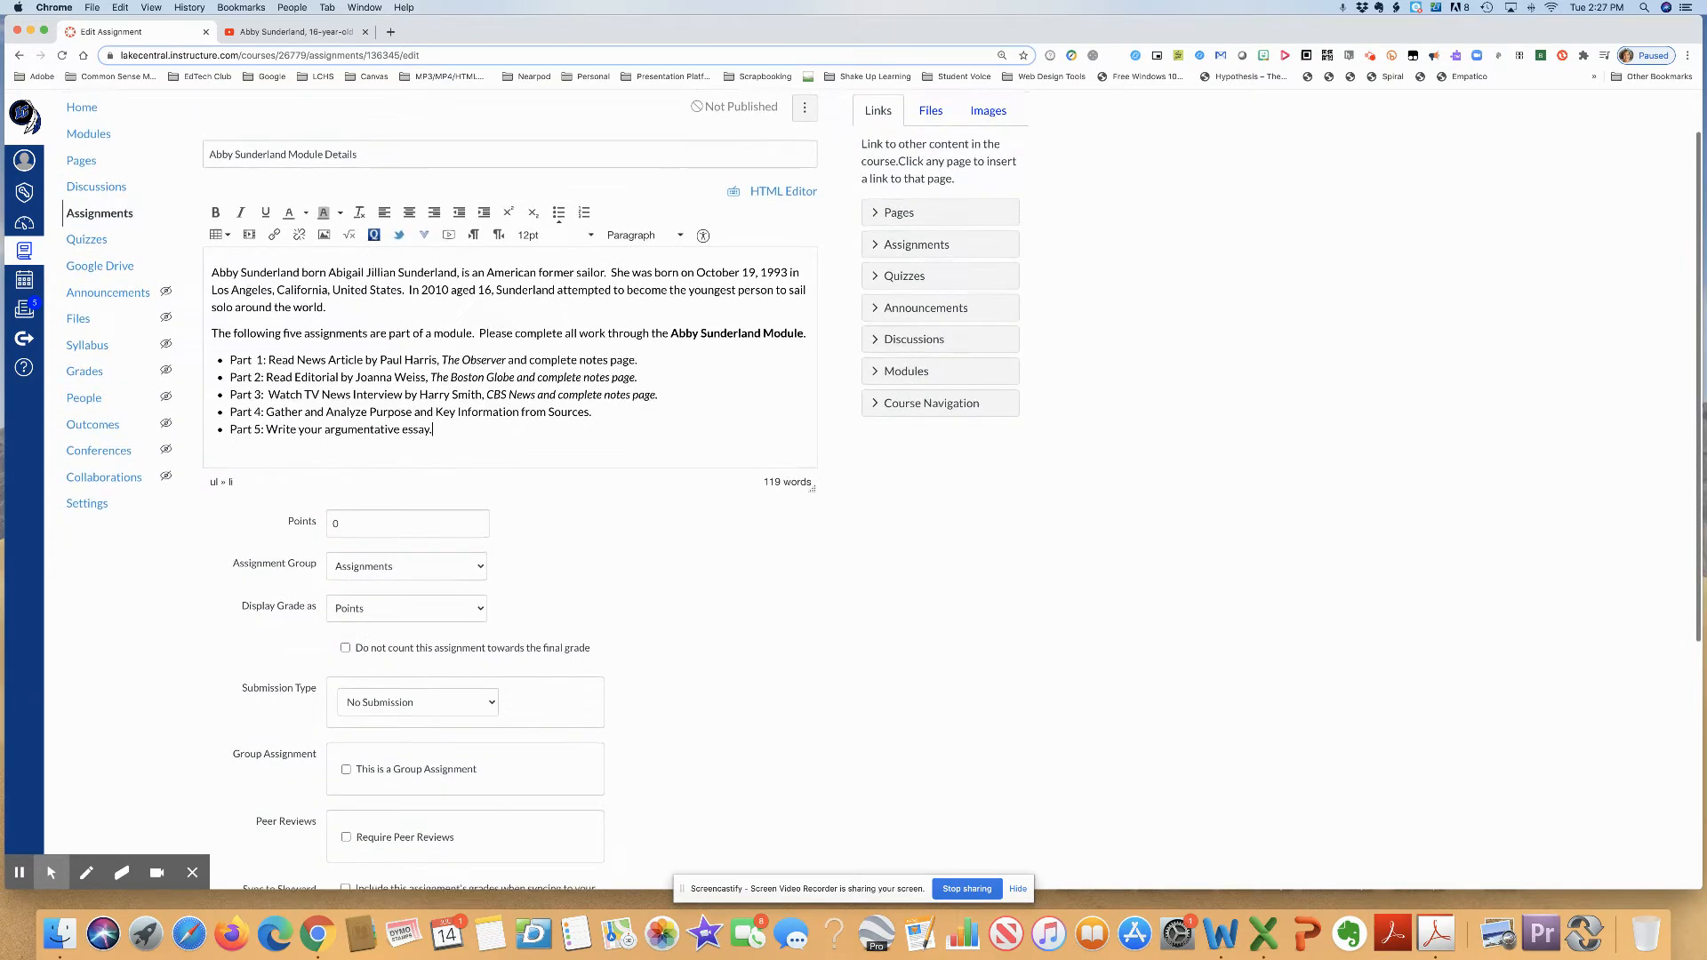
{"action": "scroll", "coordinate": [486, 395], "scroll_direction": "down", "scroll_amount": 5}
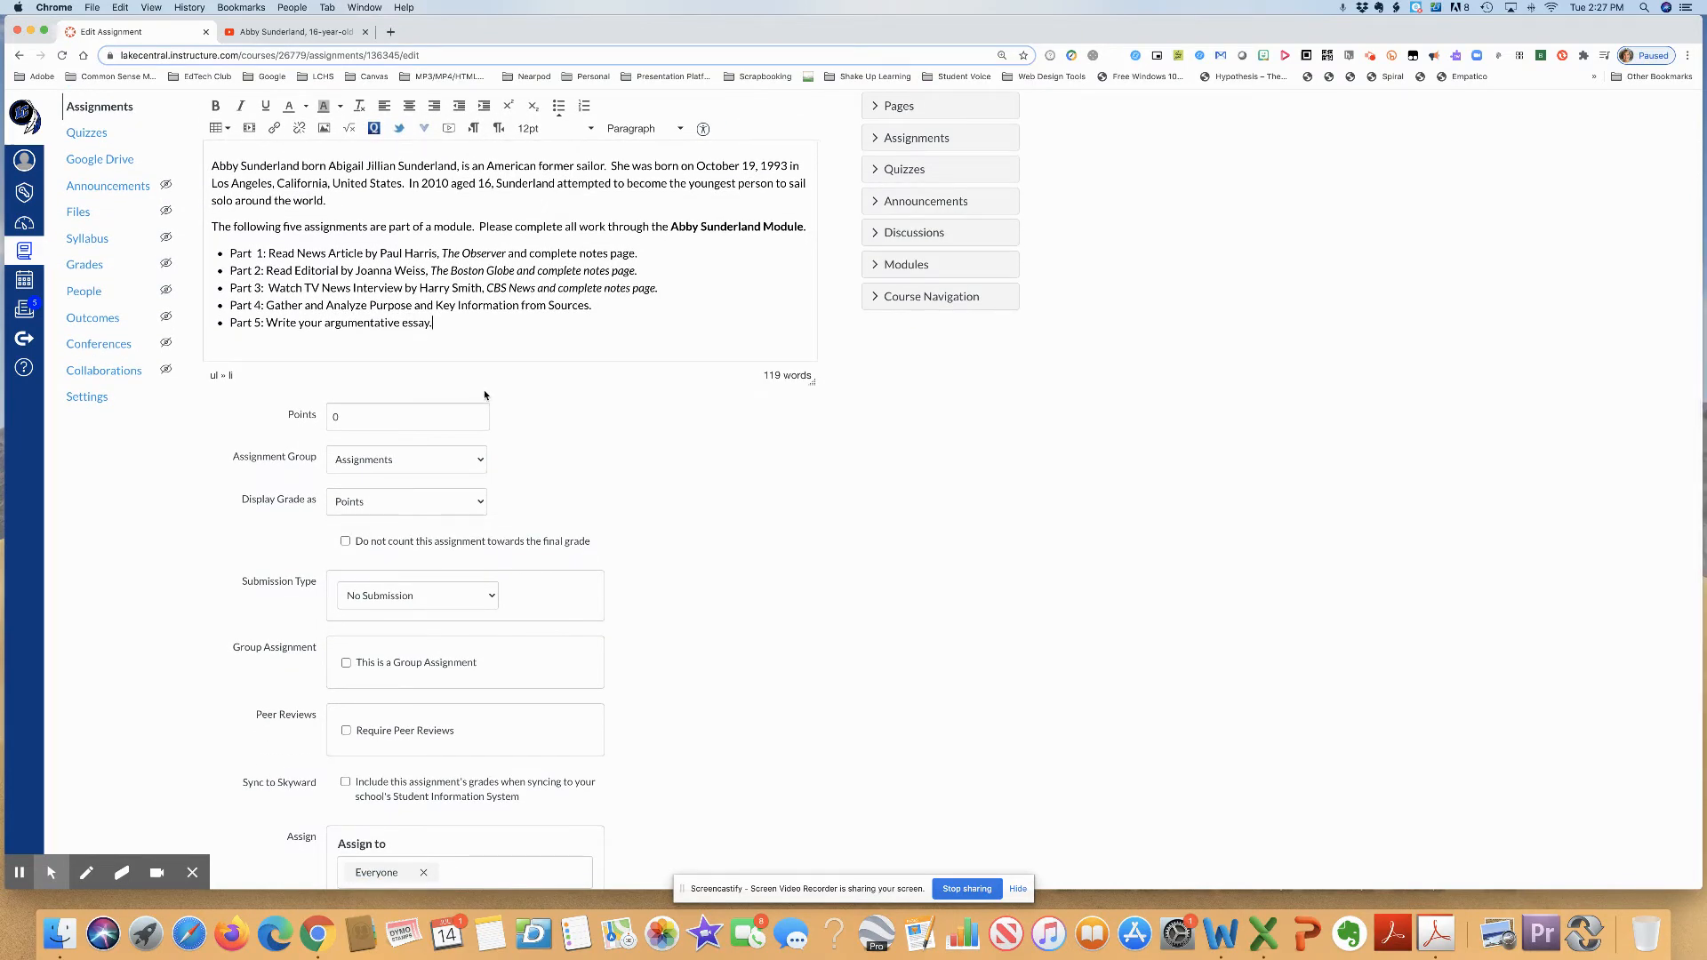
{"action": "scroll", "coordinate": [485, 425], "scroll_direction": "down", "scroll_amount": 8}
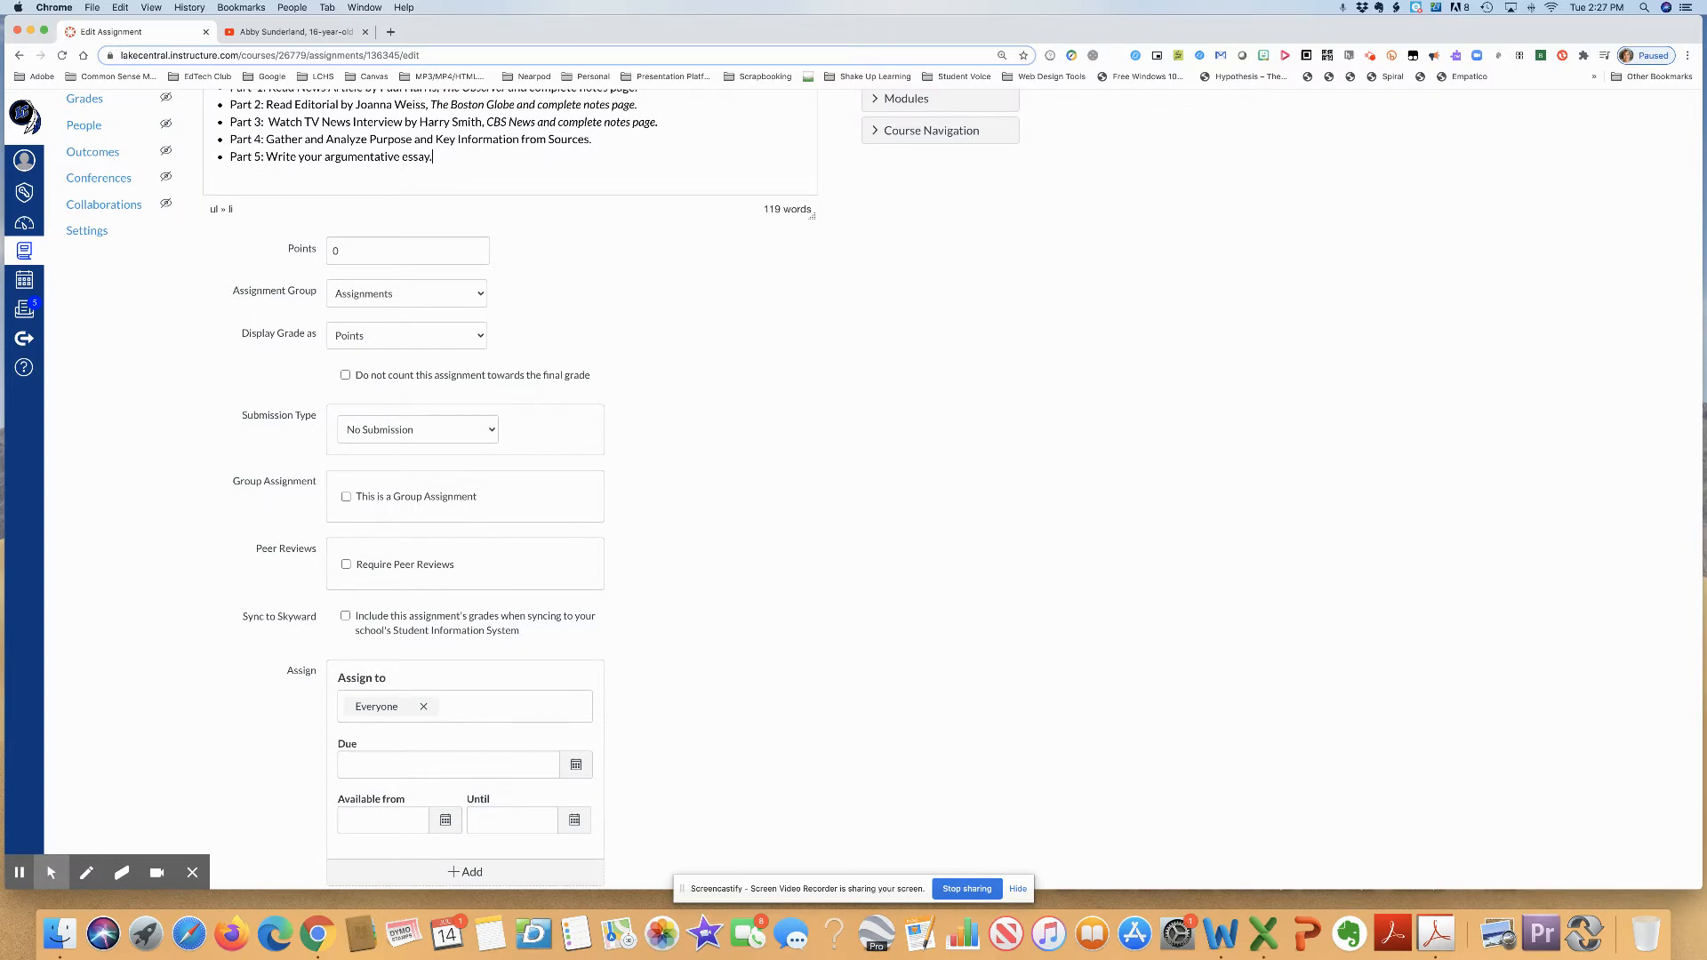
{"action": "scroll", "coordinate": [498, 442], "scroll_direction": "down", "scroll_amount": 5}
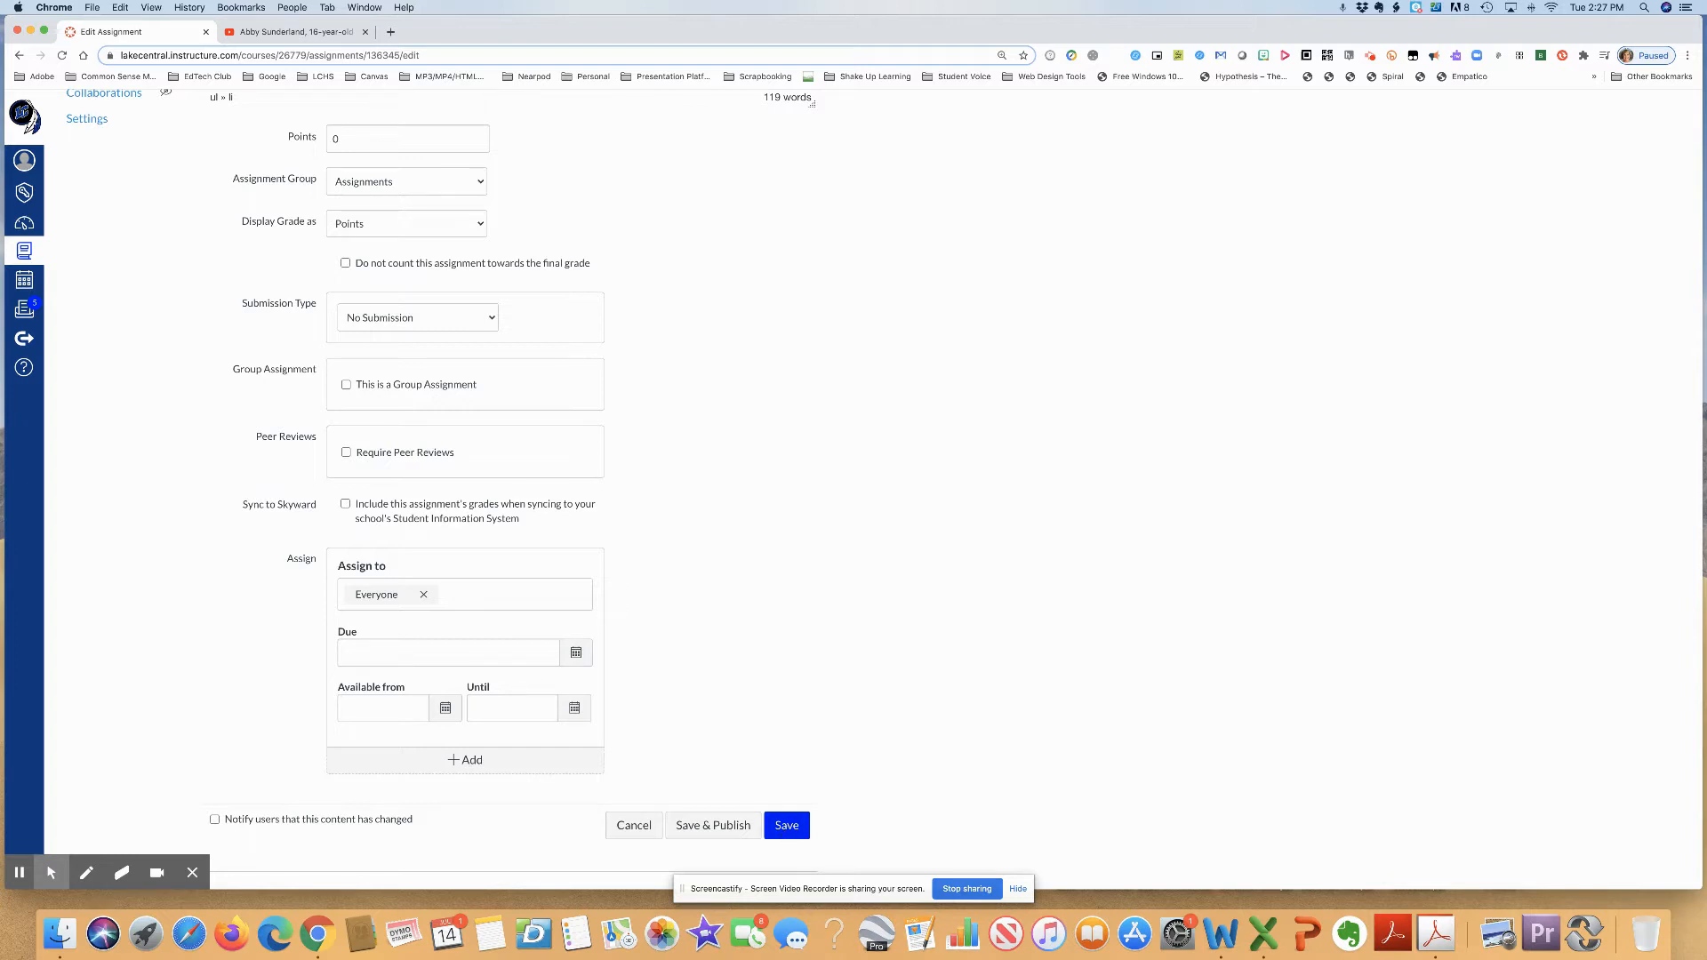
{"action": "left_click", "coordinate": [786, 829]}
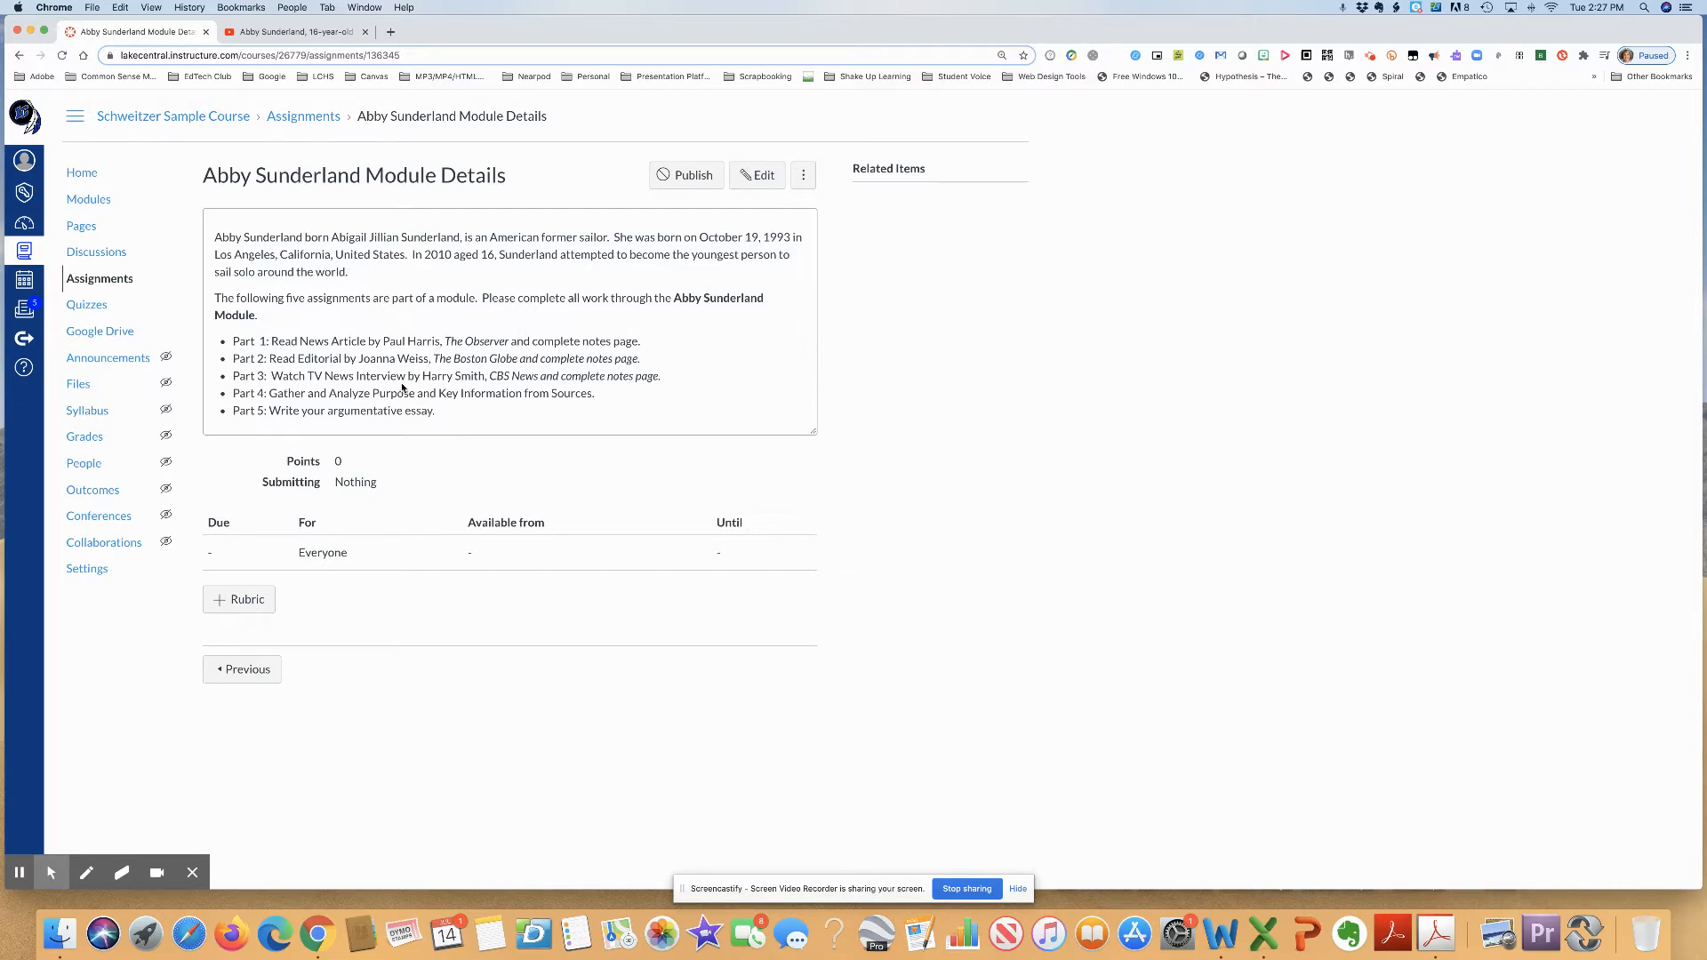
- Return to the course modules and start adding an External URL item to the new Fighting the High Seas module
{"action": "left_click", "coordinate": [92, 199]}
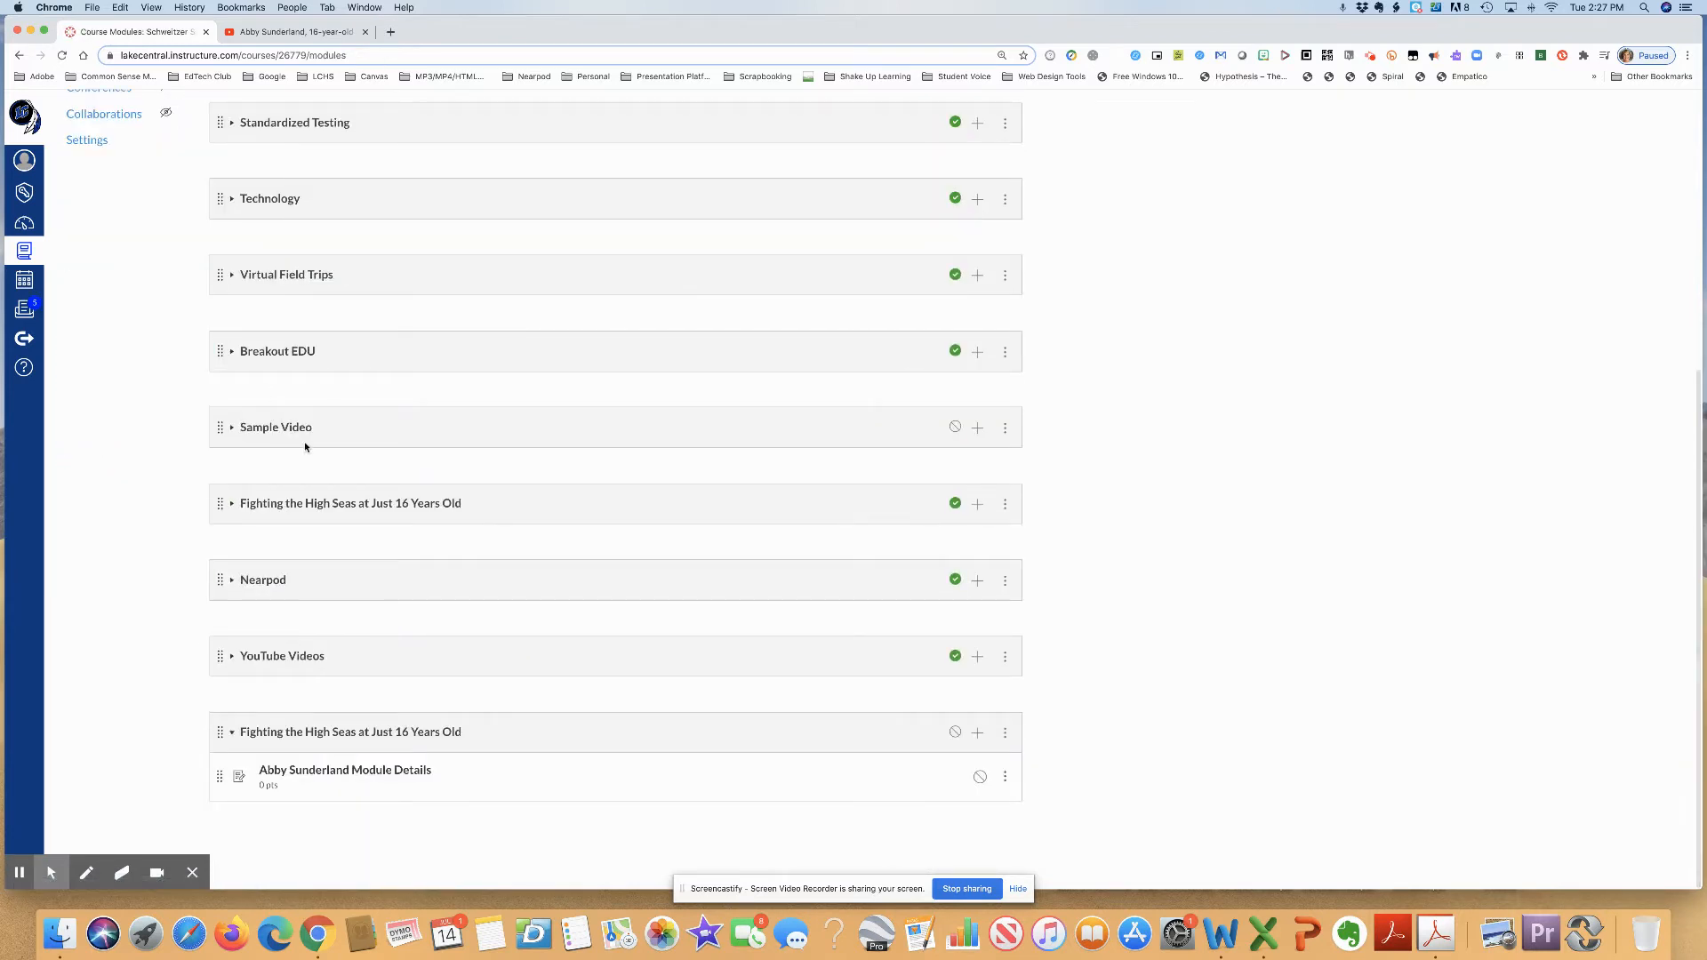
{"action": "left_click", "coordinate": [977, 733]}
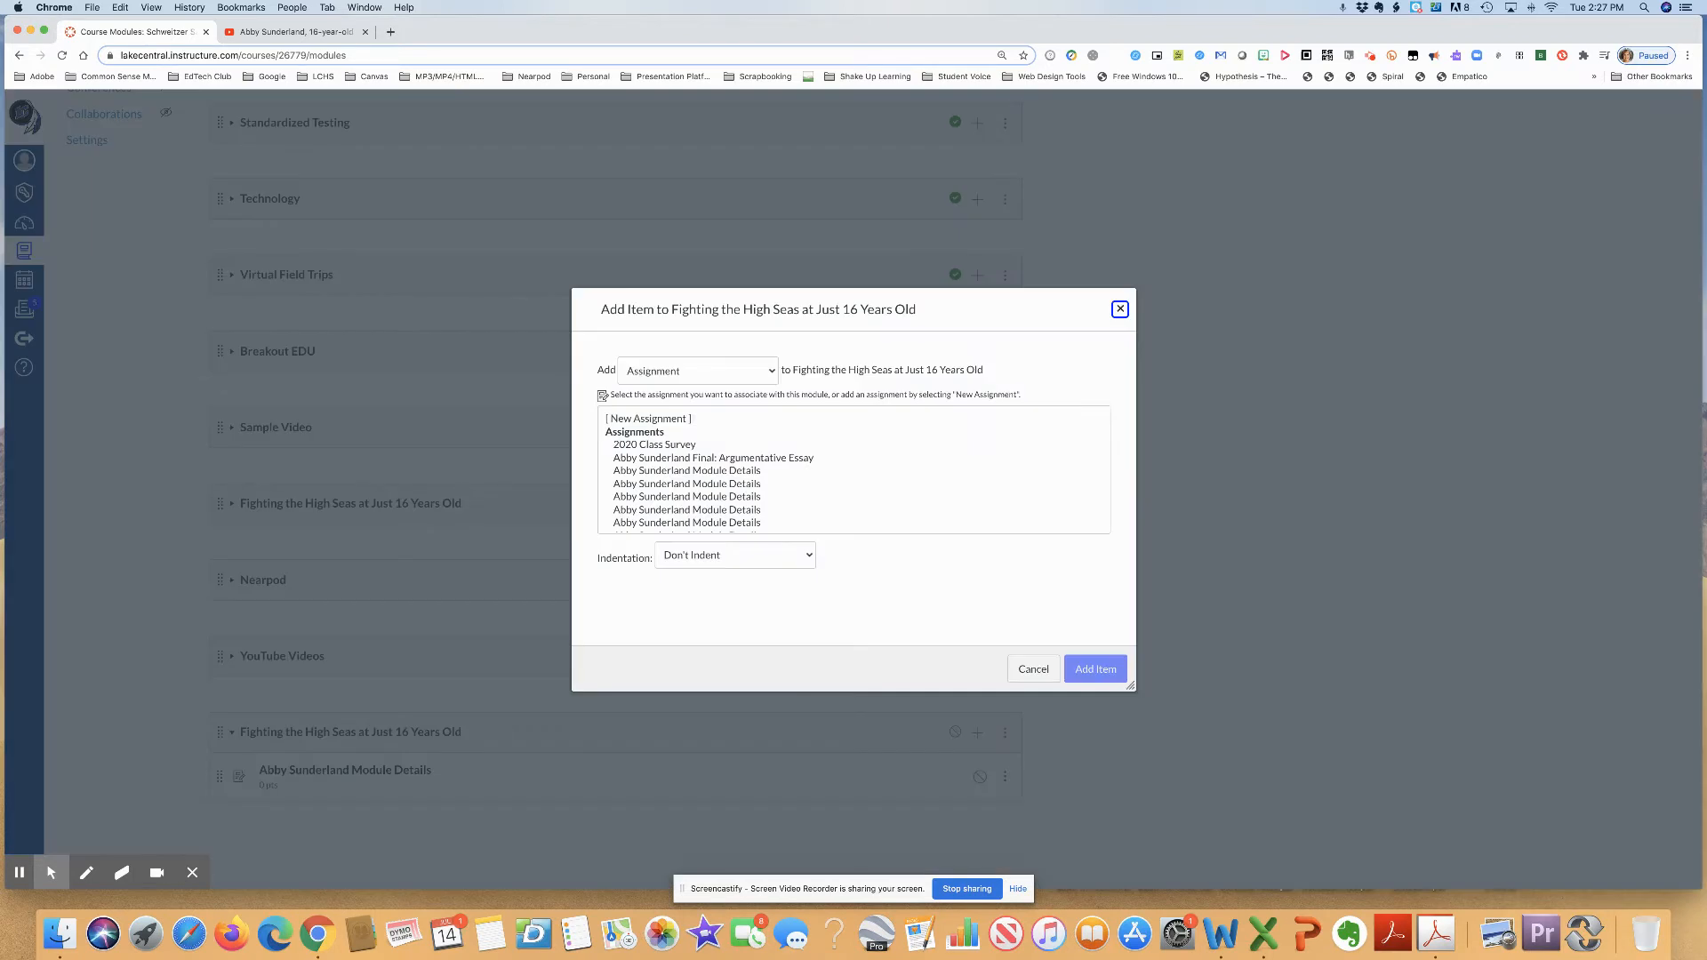
{"action": "left_click", "coordinate": [769, 373]}
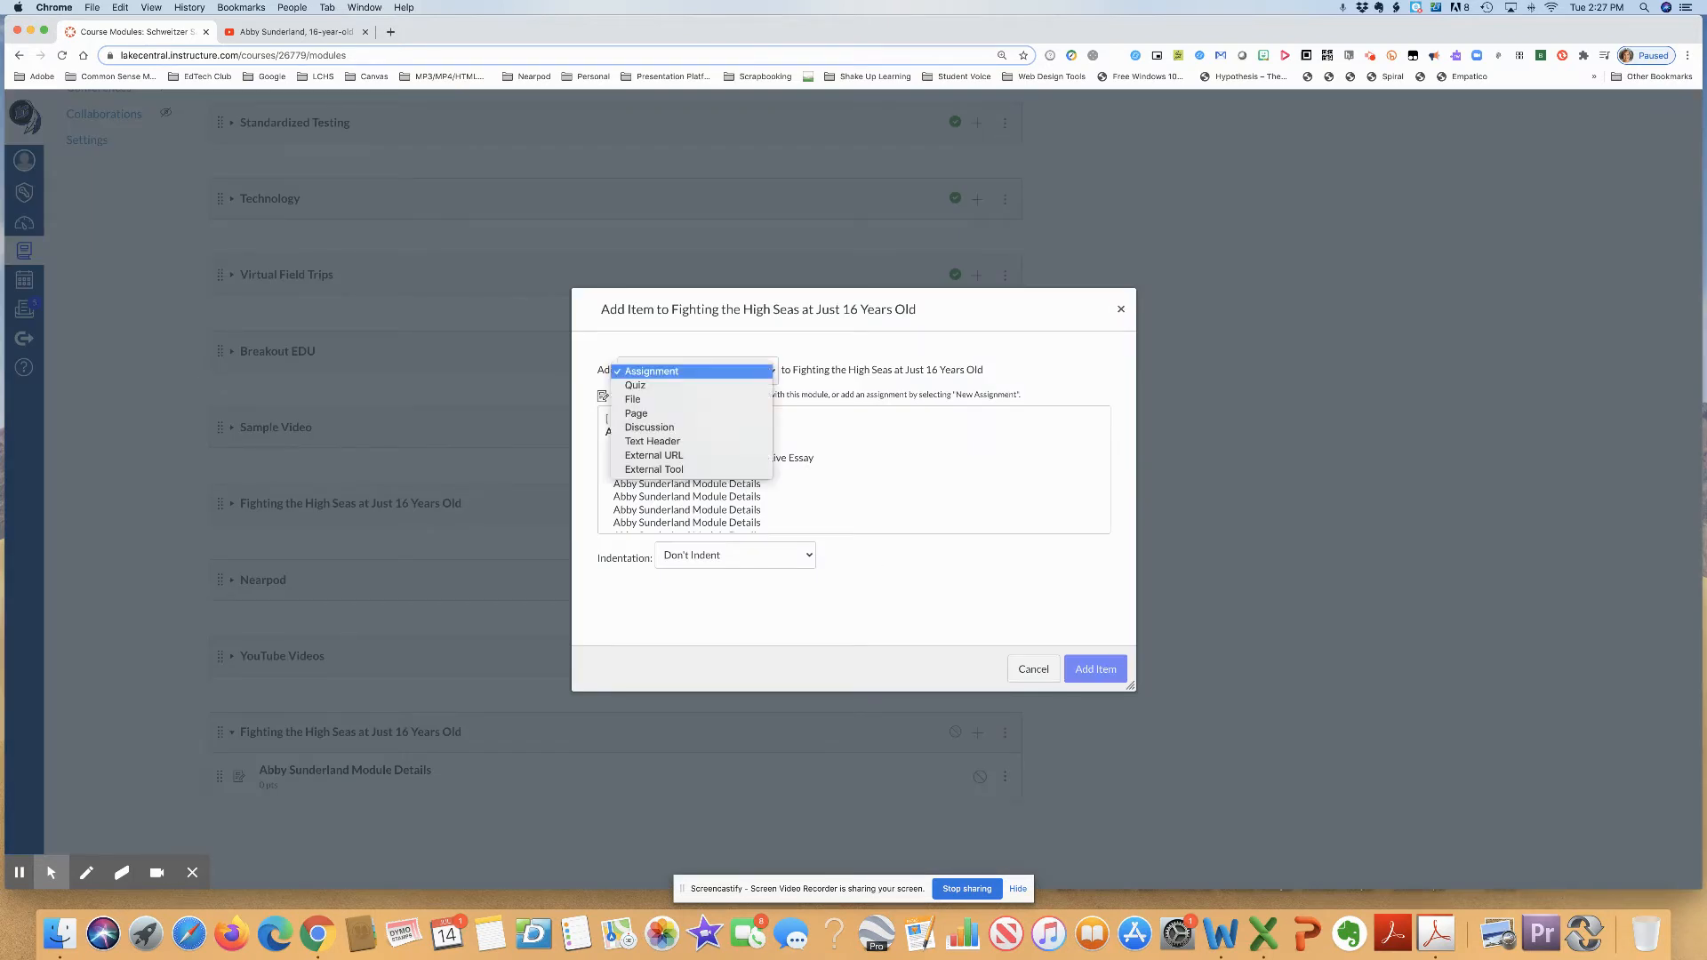
{"action": "key", "text": "Down"}
{"action": "key", "text": "Down"}
{"action": "key", "text": "Down"}
{"action": "key", "text": "Down"}
{"action": "key", "text": "Down"}
{"action": "key", "text": "Down"}
{"action": "key", "text": "Down"}
{"action": "key", "text": "Up"}
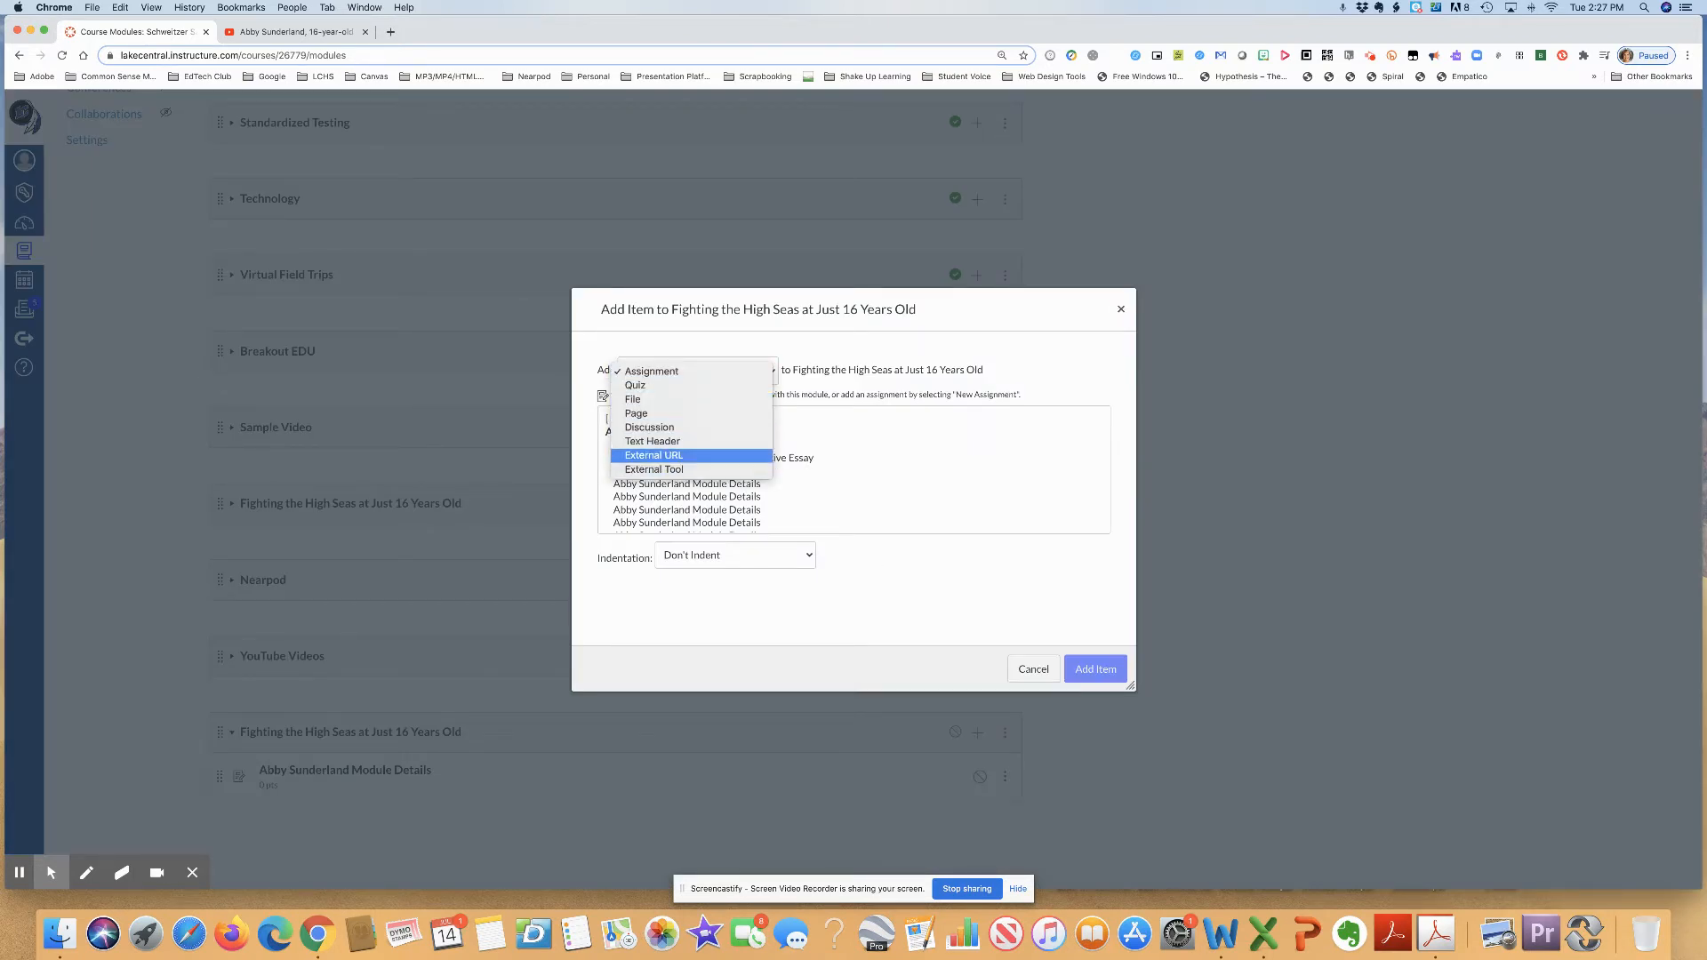
{"action": "left_click", "coordinate": [737, 458]}
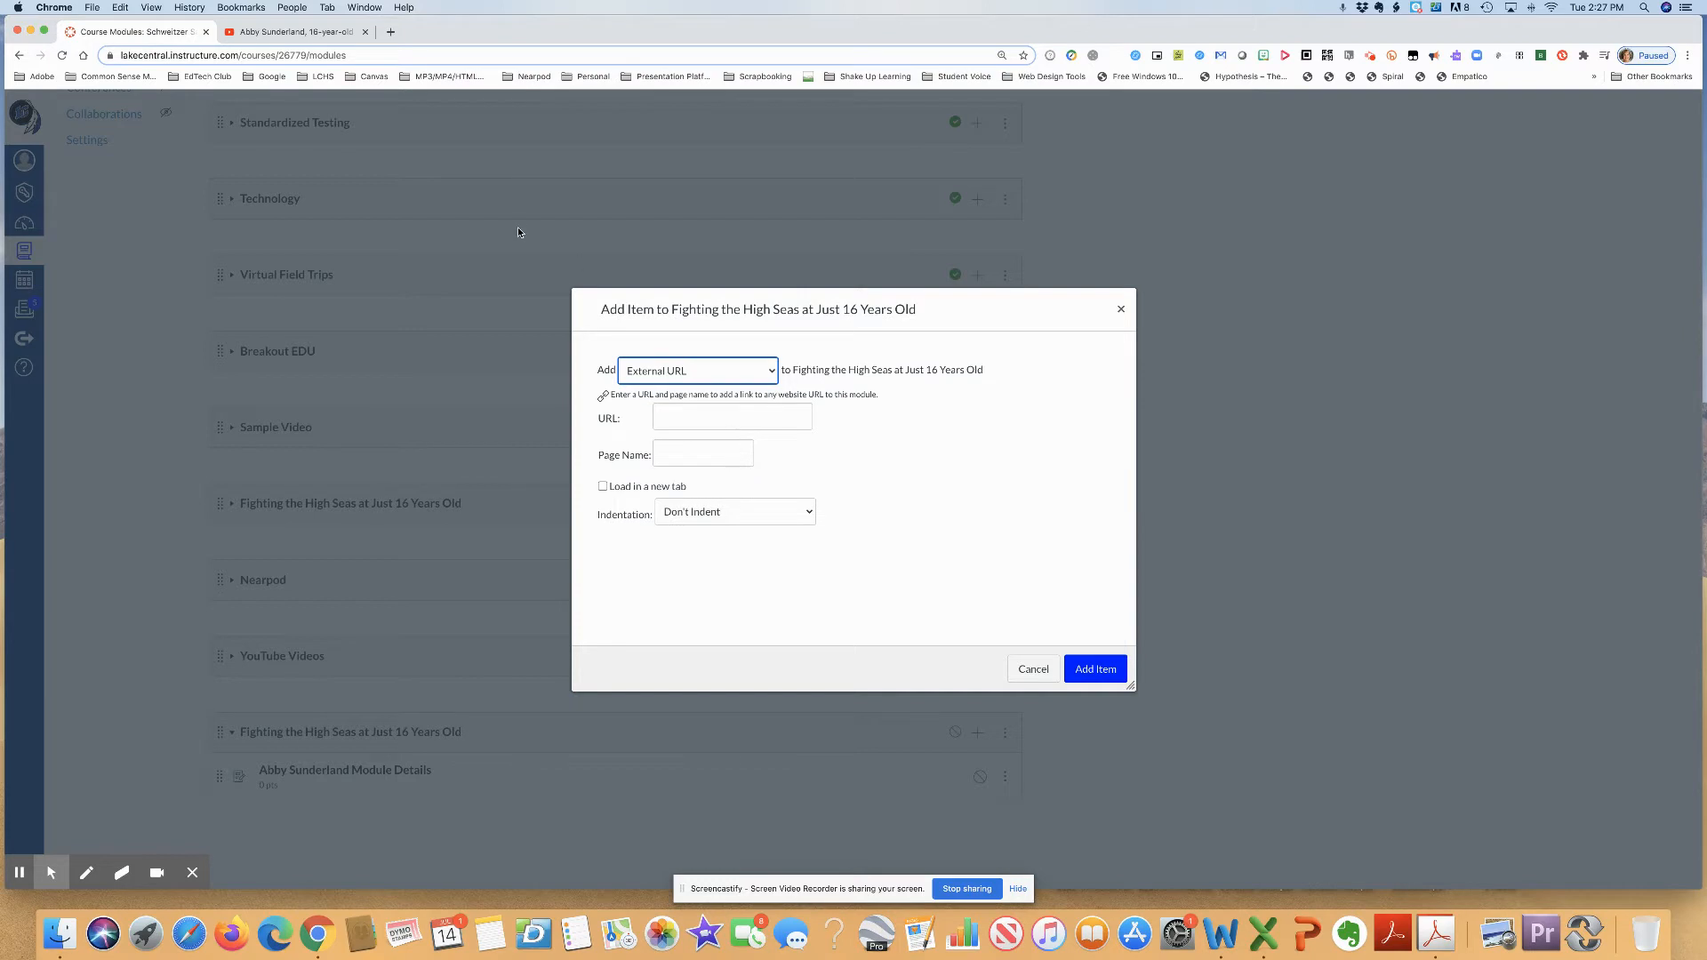
- Switch to the YouTube video about Abby Sunderland's solo sail and copy its share link
{"action": "left_click", "coordinate": [328, 34]}
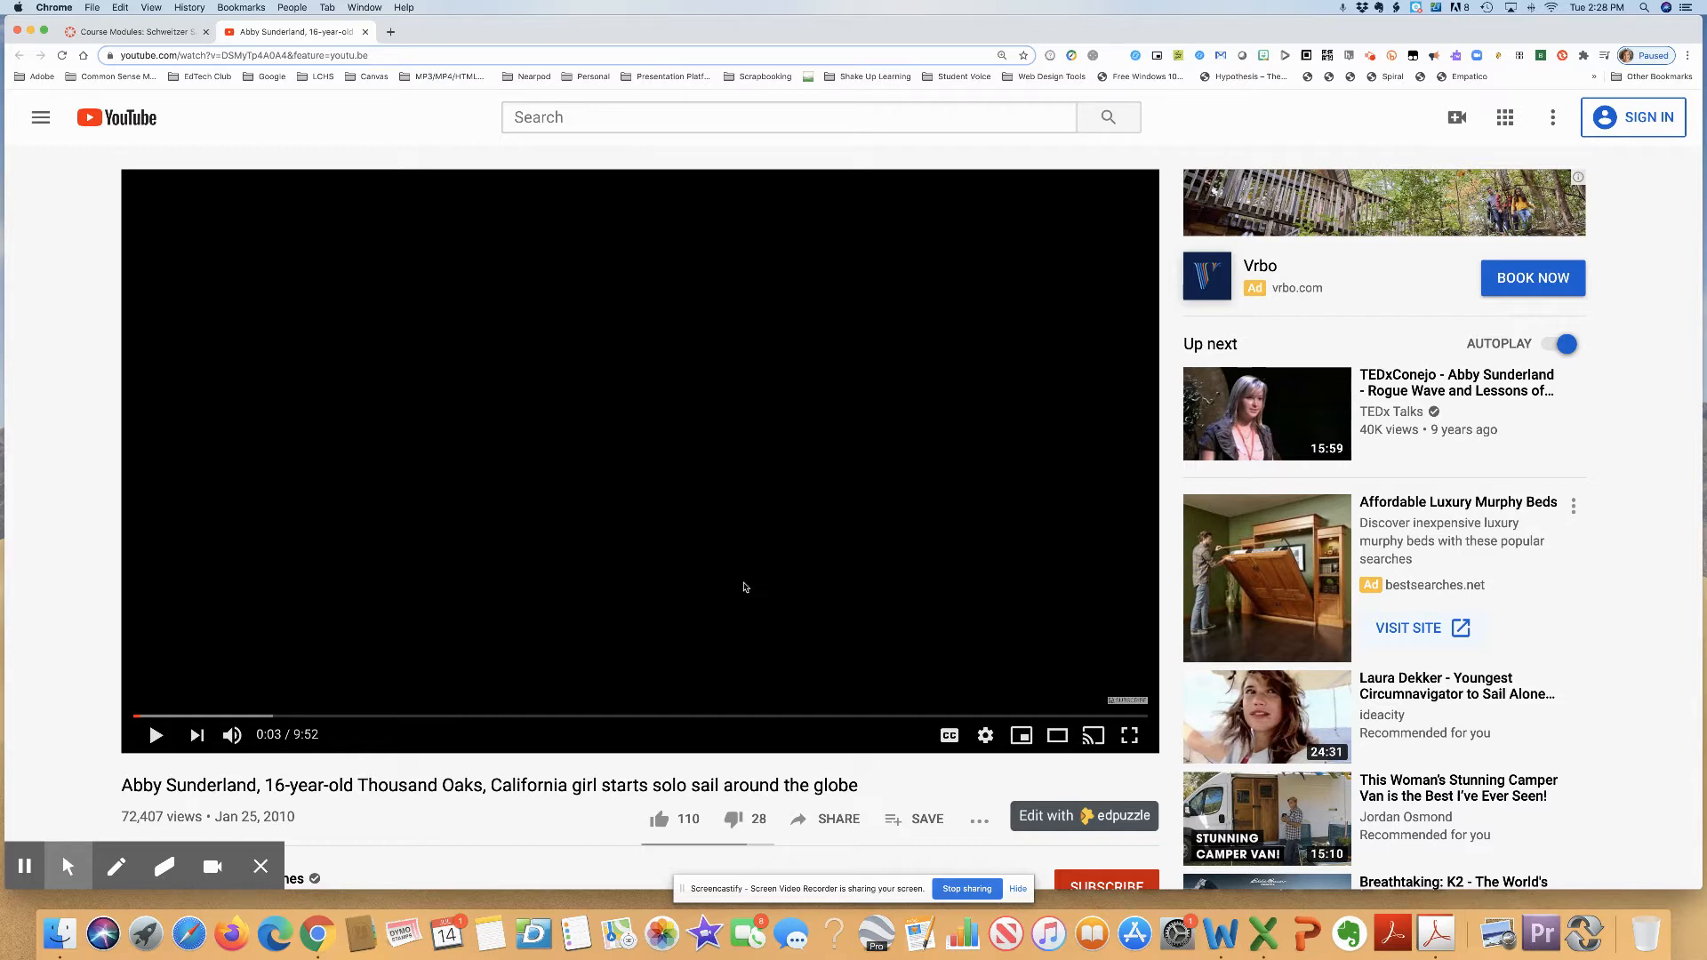
{"action": "left_click", "coordinate": [836, 819]}
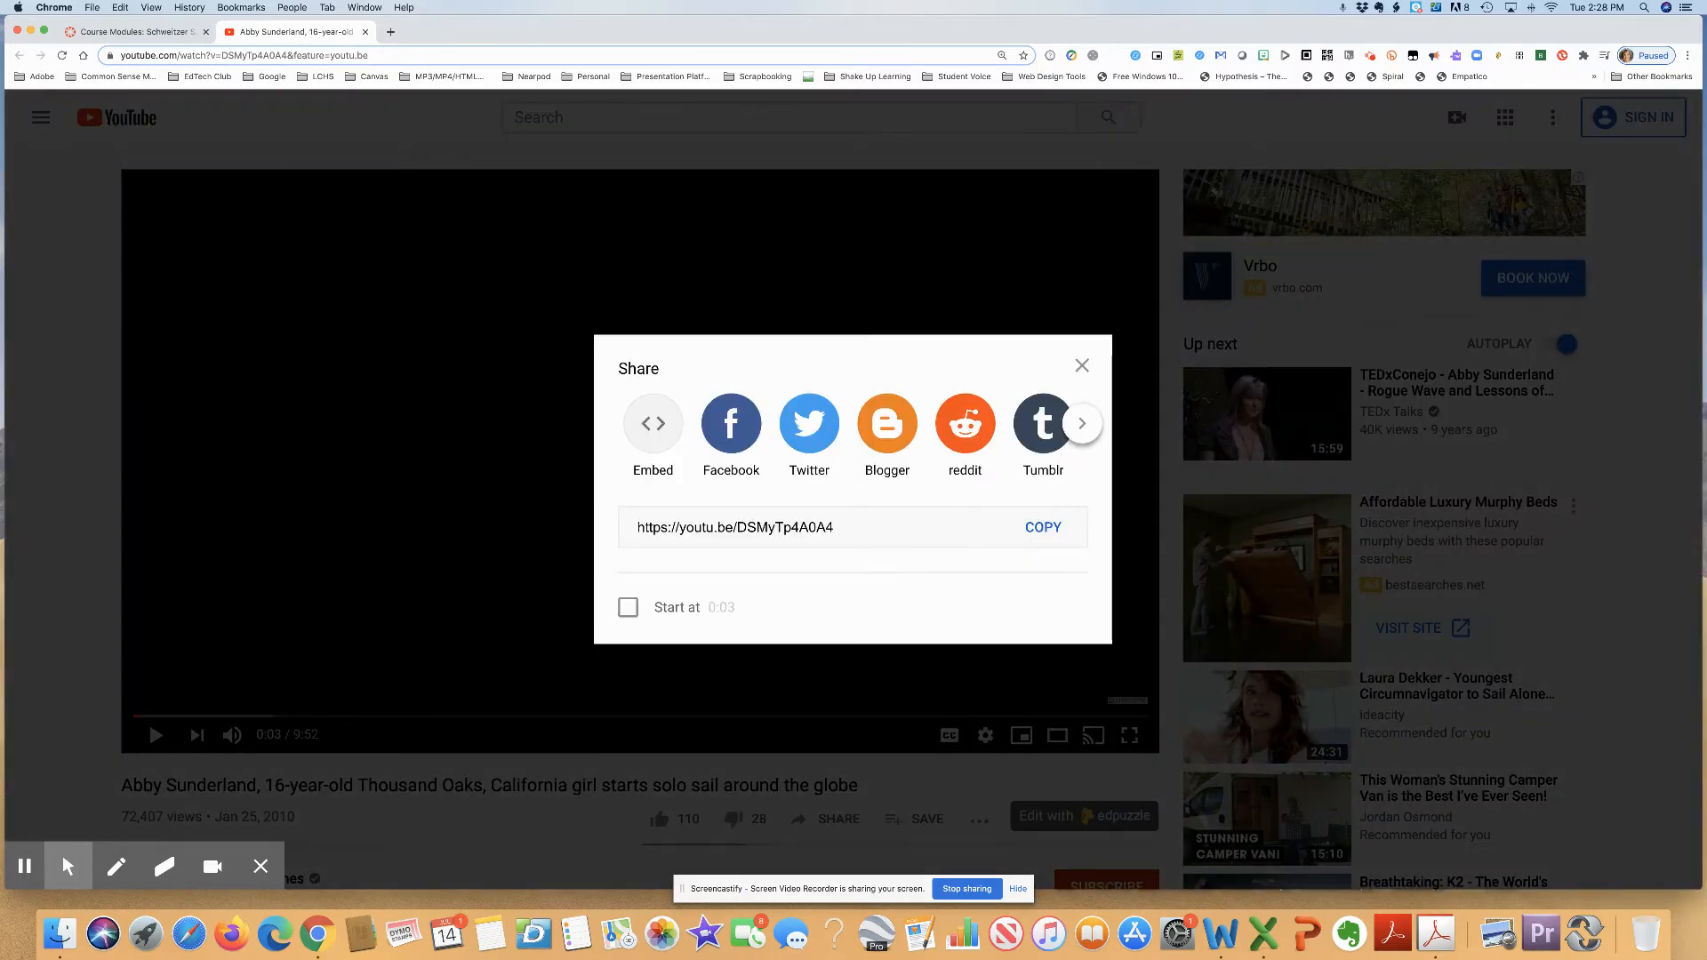
{"action": "left_click", "coordinate": [1043, 528]}
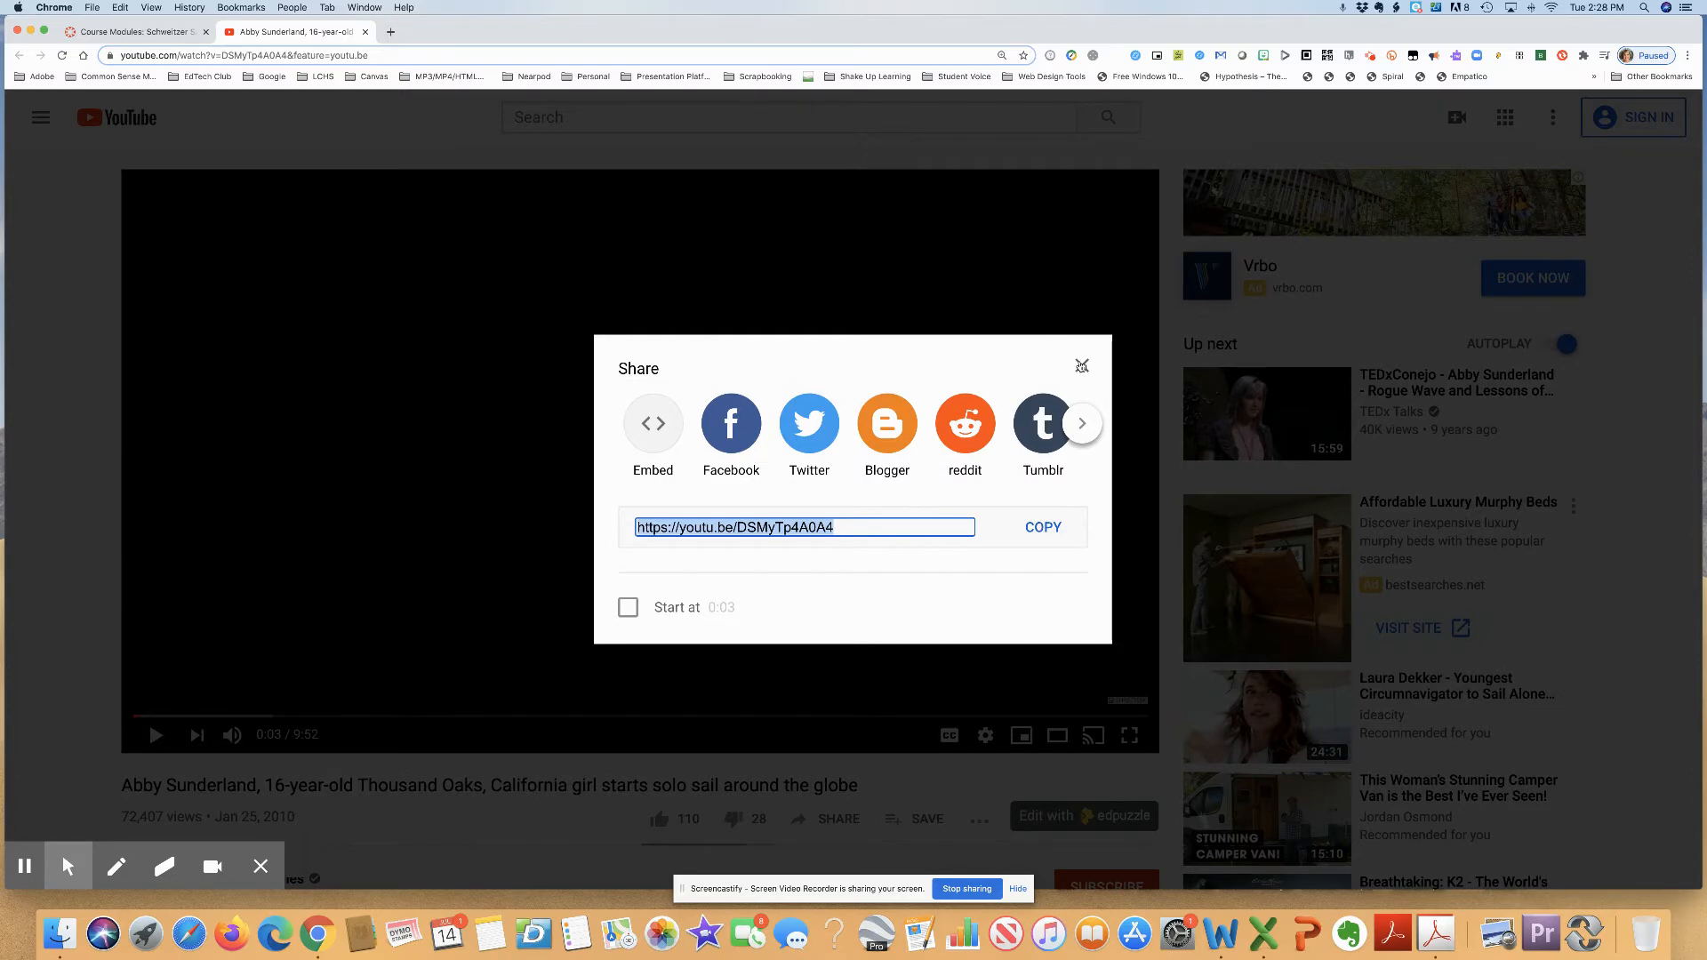
{"action": "left_click", "coordinate": [1082, 366]}
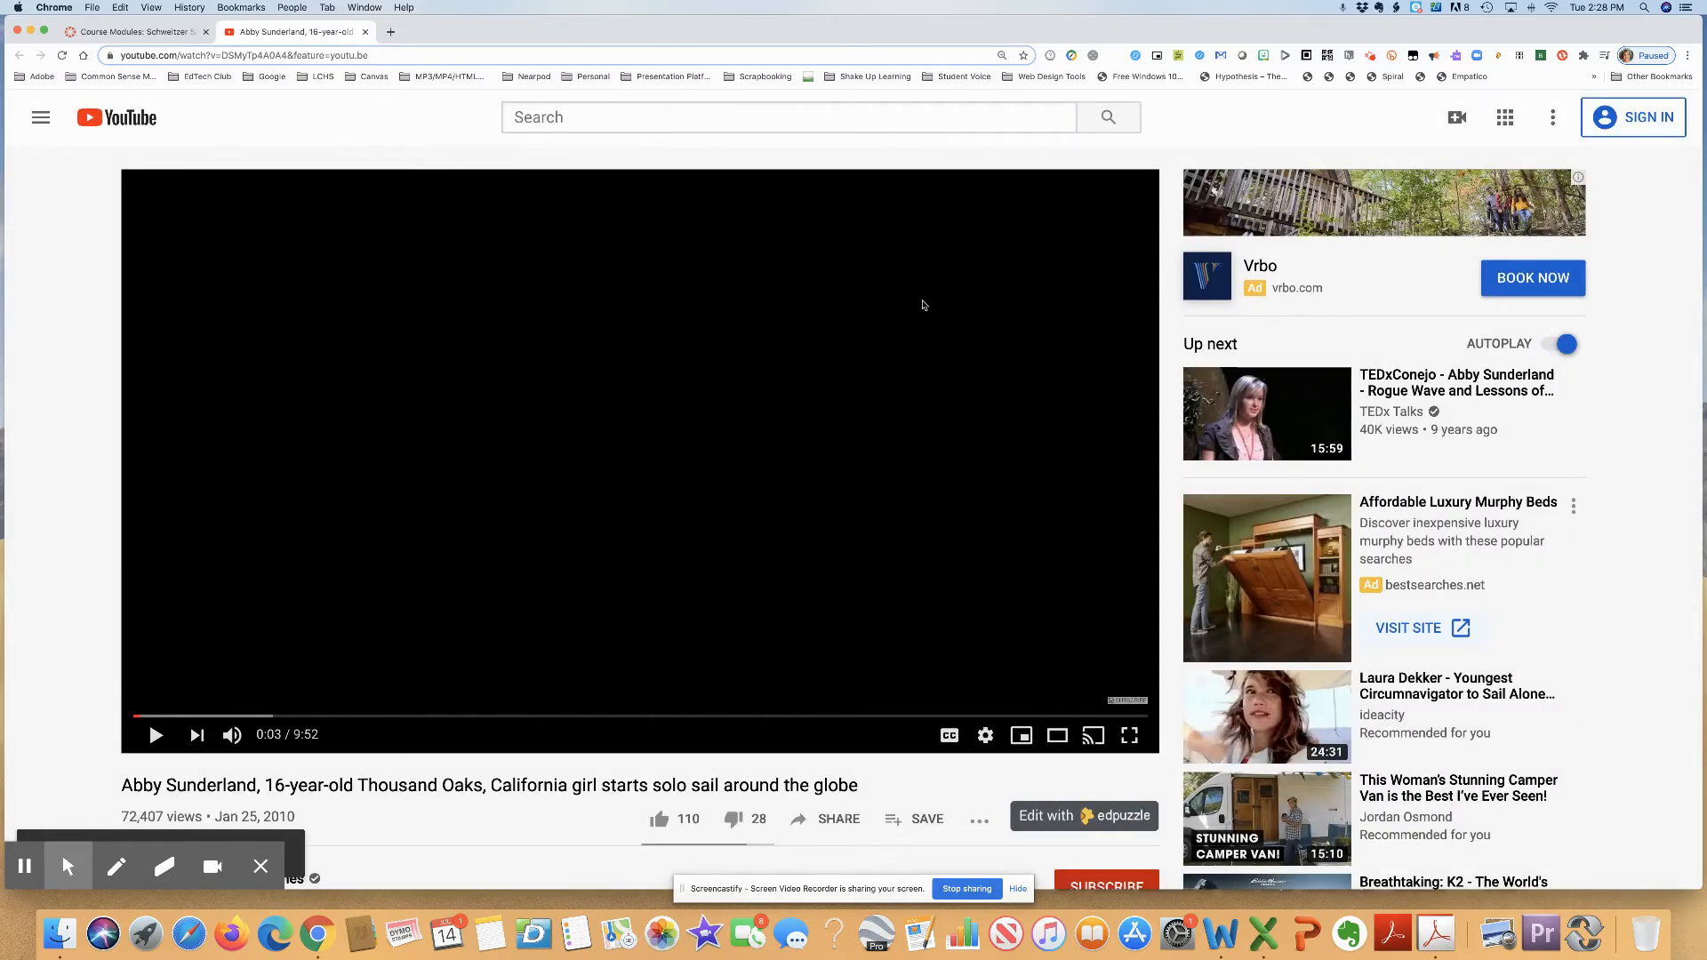
{"action": "left_click", "coordinate": [137, 35]}
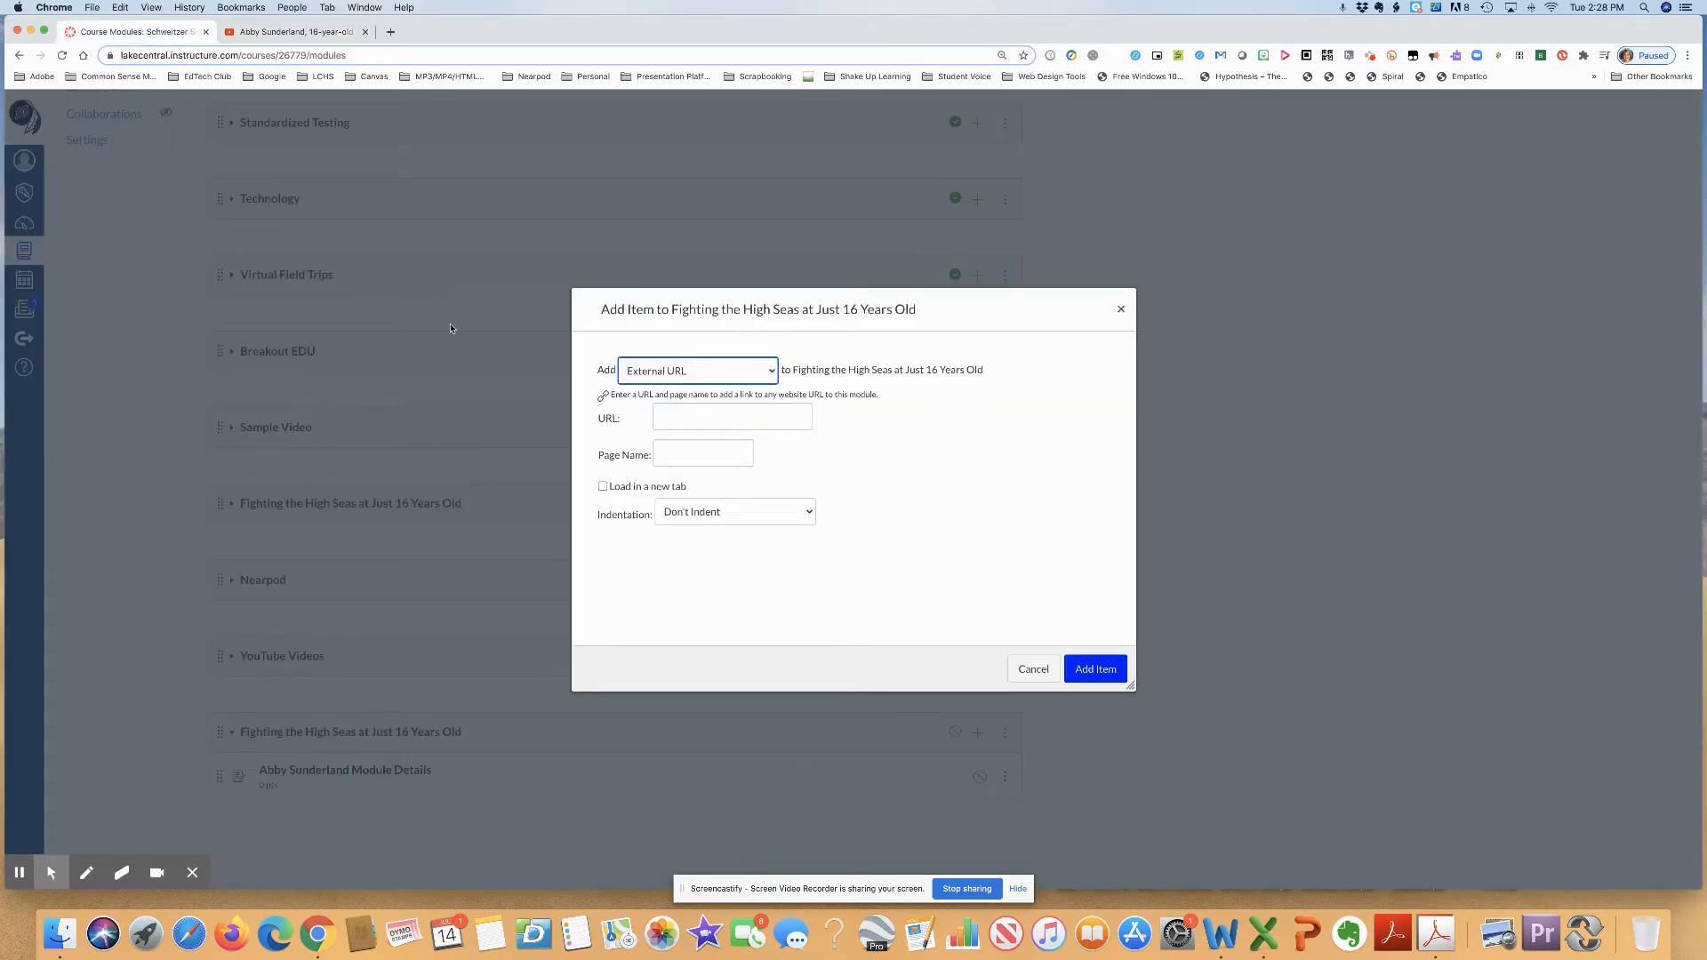
{"action": "left_click", "coordinate": [686, 419]}
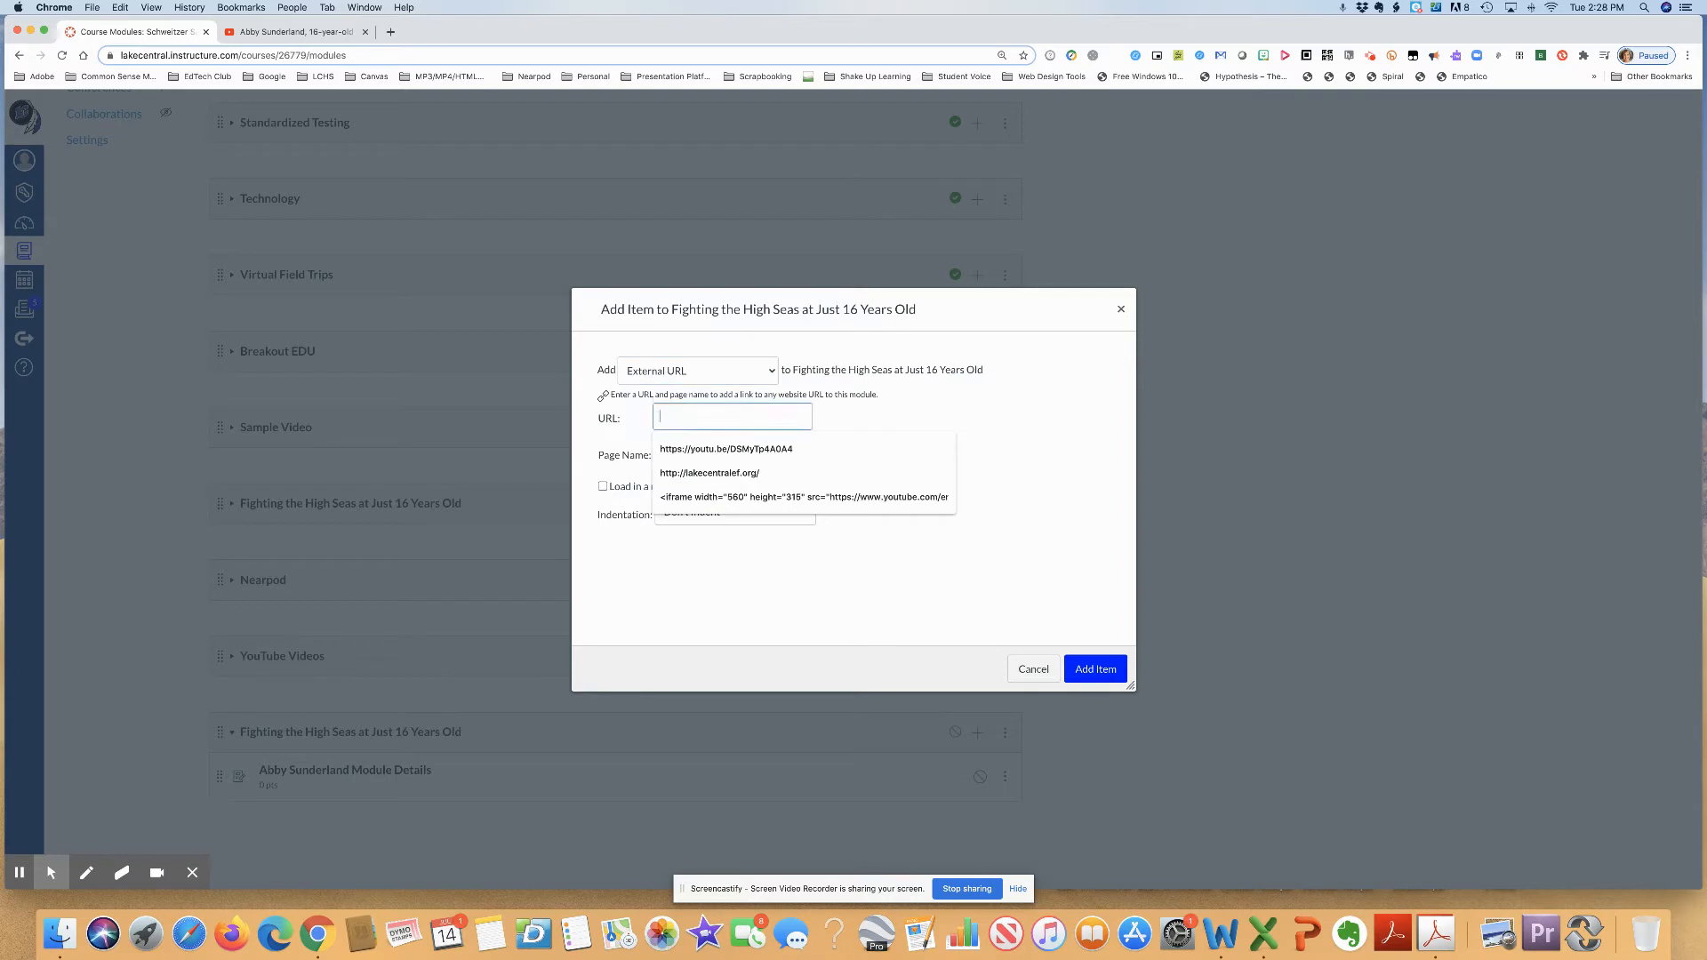
{"action": "key", "text": "super+v"}
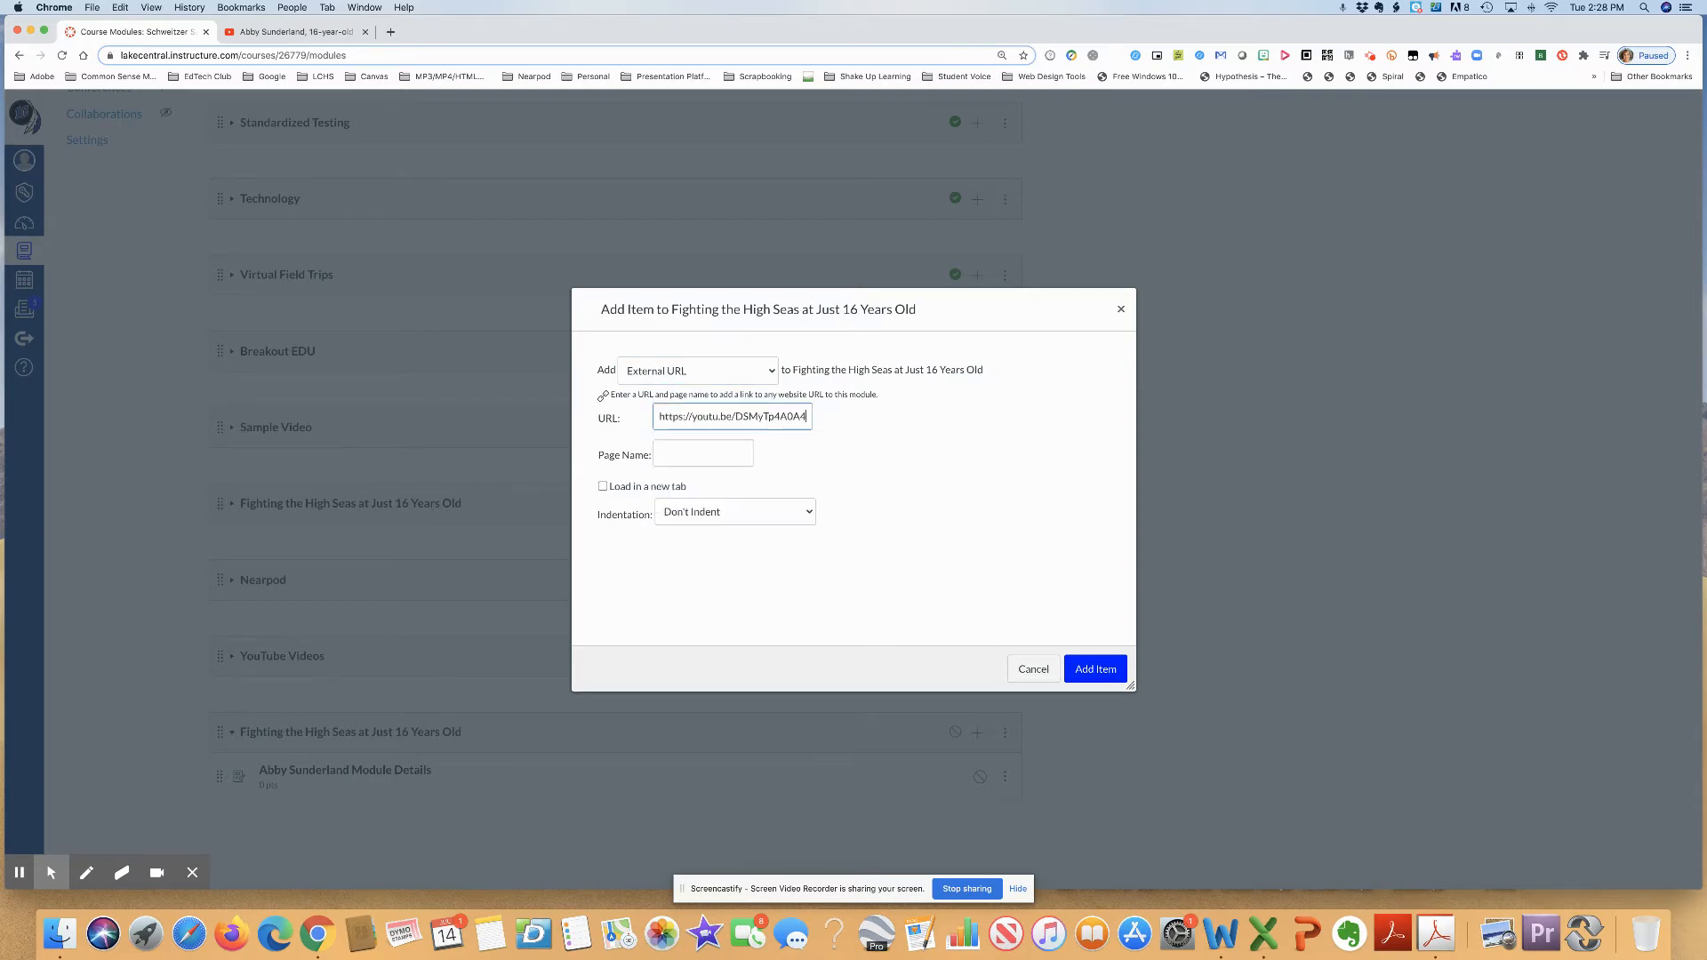
- Copy the video's title from YouTube and paste it as the external item's page name in Canvas
{"action": "left_click", "coordinate": [267, 32]}
{"action": "scroll", "coordinate": [271, 522], "scroll_direction": "down", "scroll_amount": 3}
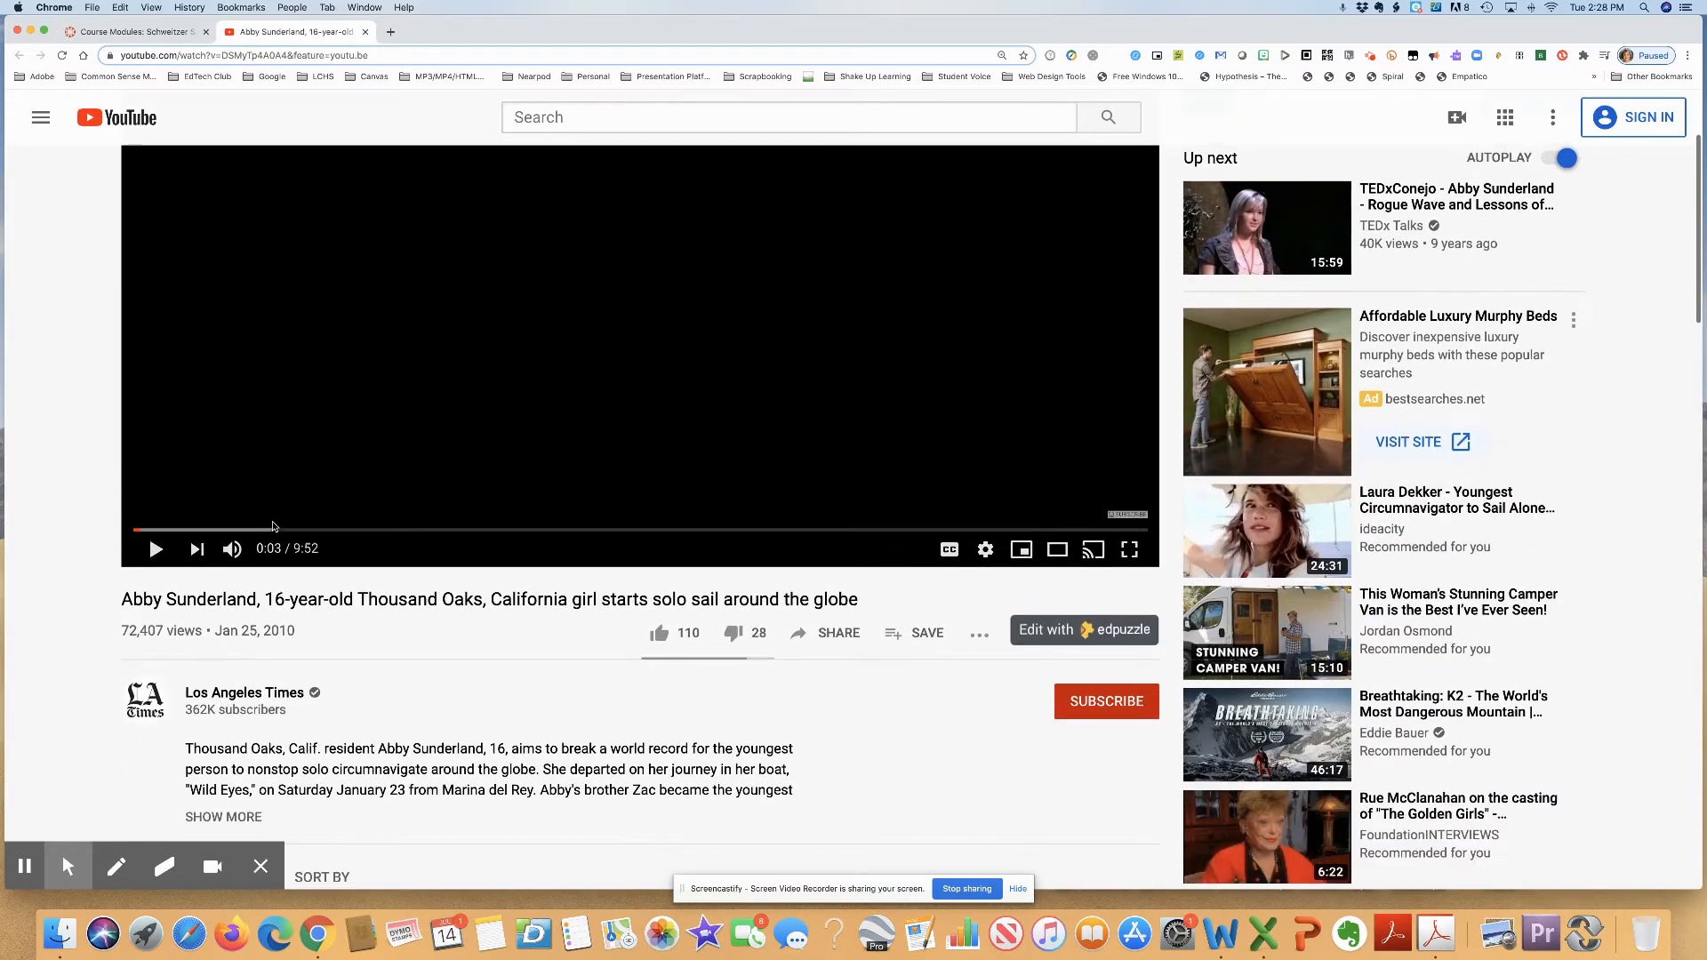
{"action": "left_click_drag", "start_coordinate": [122, 597], "coordinate": [839, 604]}
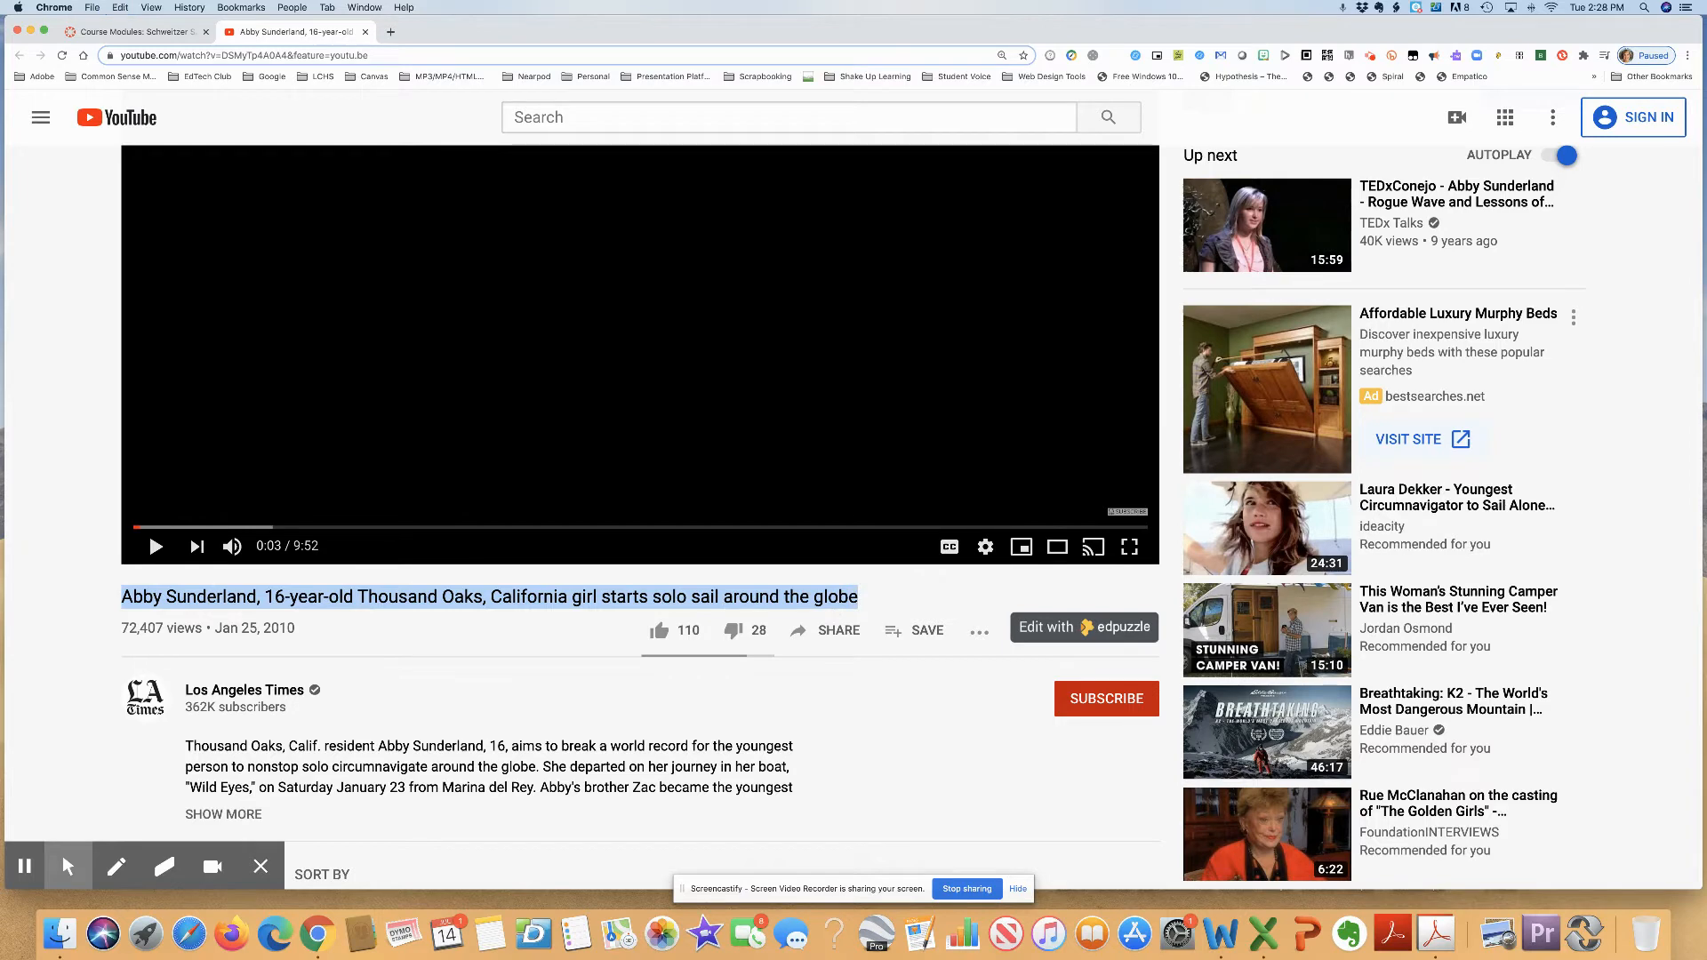
{"action": "left_click", "coordinate": [142, 40]}
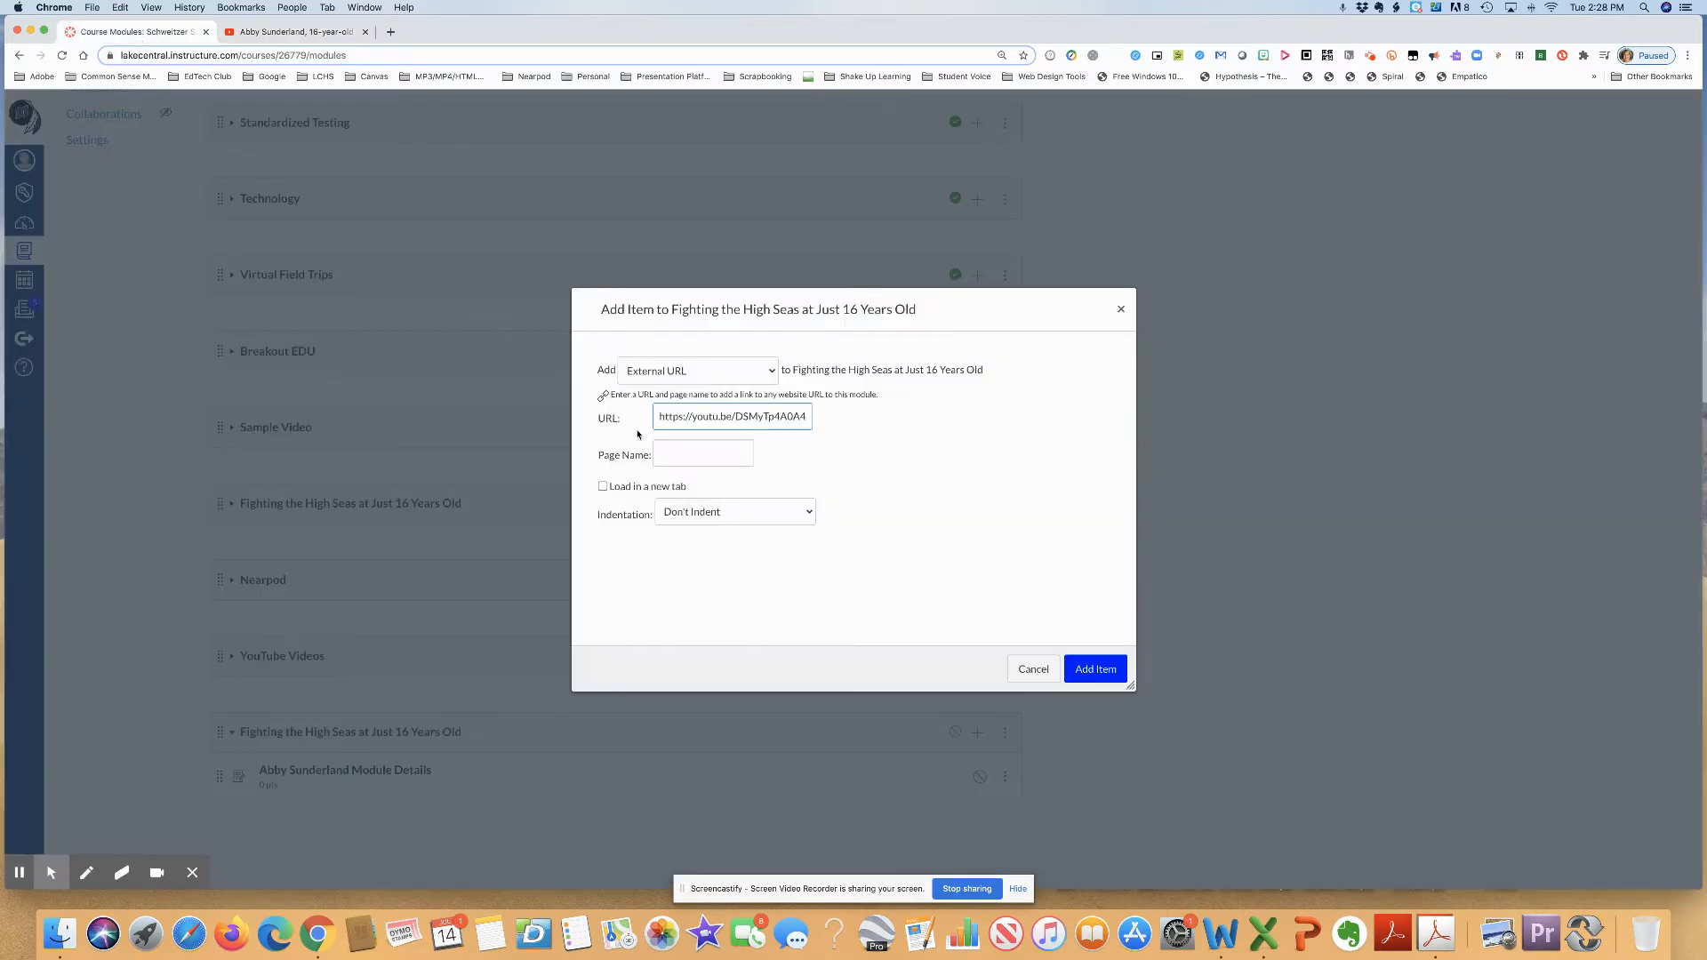
{"action": "left_click", "coordinate": [667, 453]}
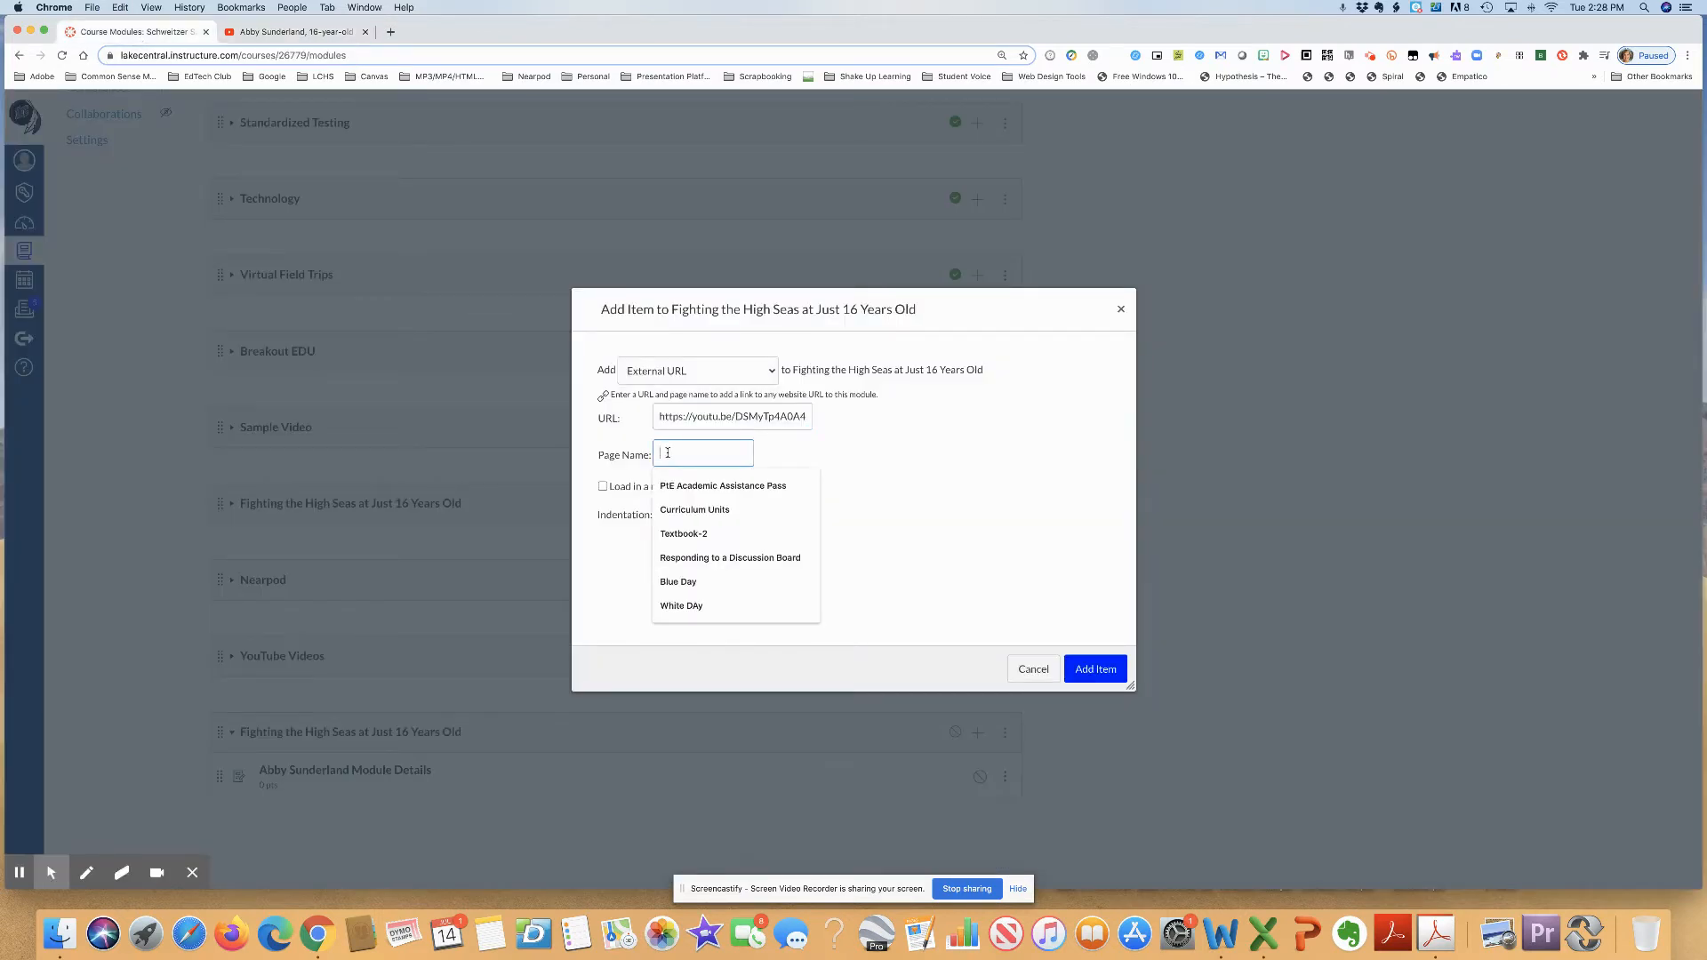
{"action": "key", "text": "cmd+v"}
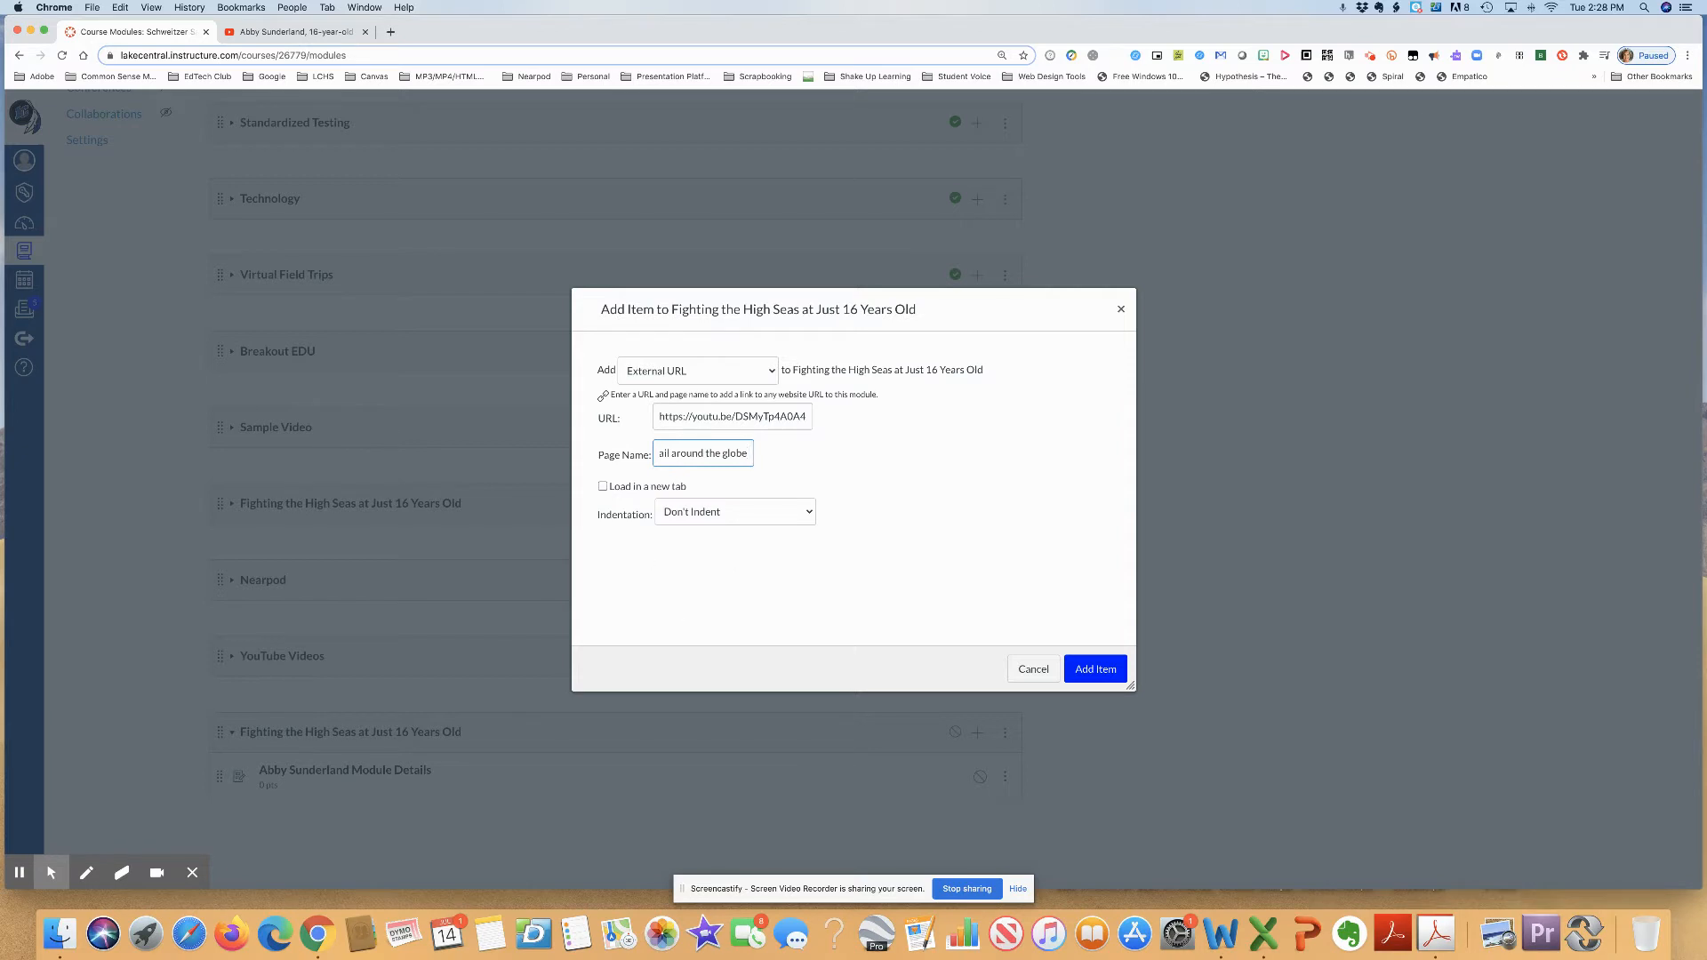
- Set the video link to load in a new tab with Indent 1 Level, and add it to the module
{"action": "left_click", "coordinate": [603, 488]}
{"action": "left_click", "coordinate": [748, 512]}
{"action": "left_click", "coordinate": [748, 529]}
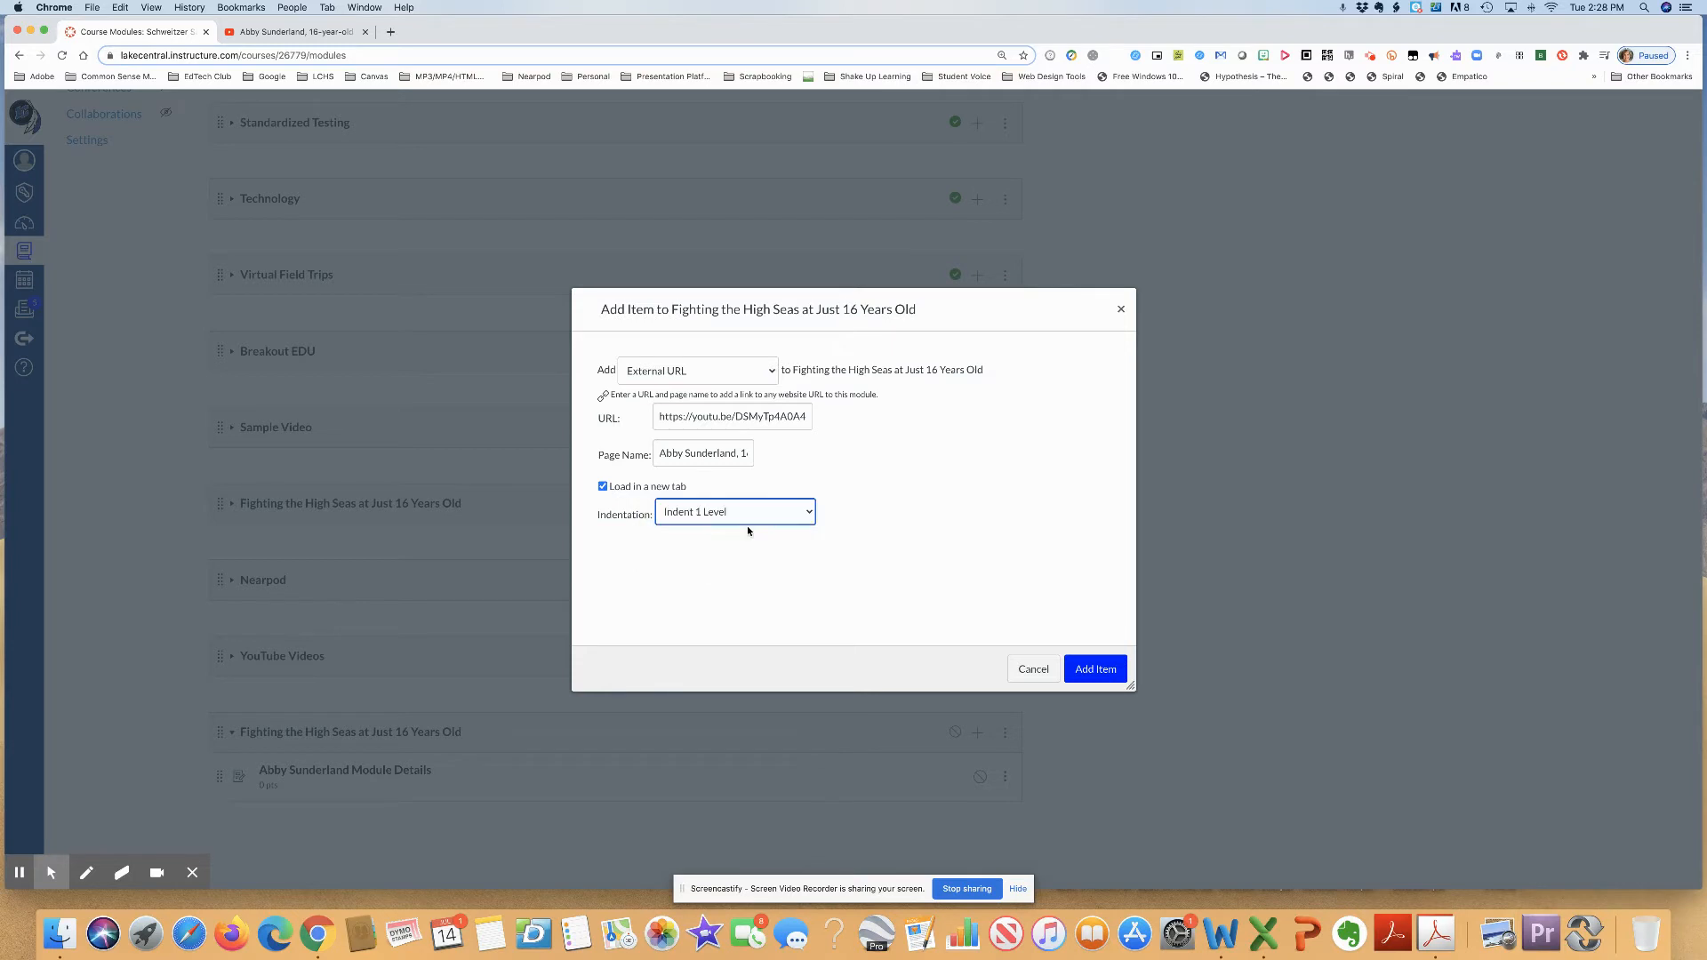
{"action": "left_click", "coordinate": [1096, 669]}
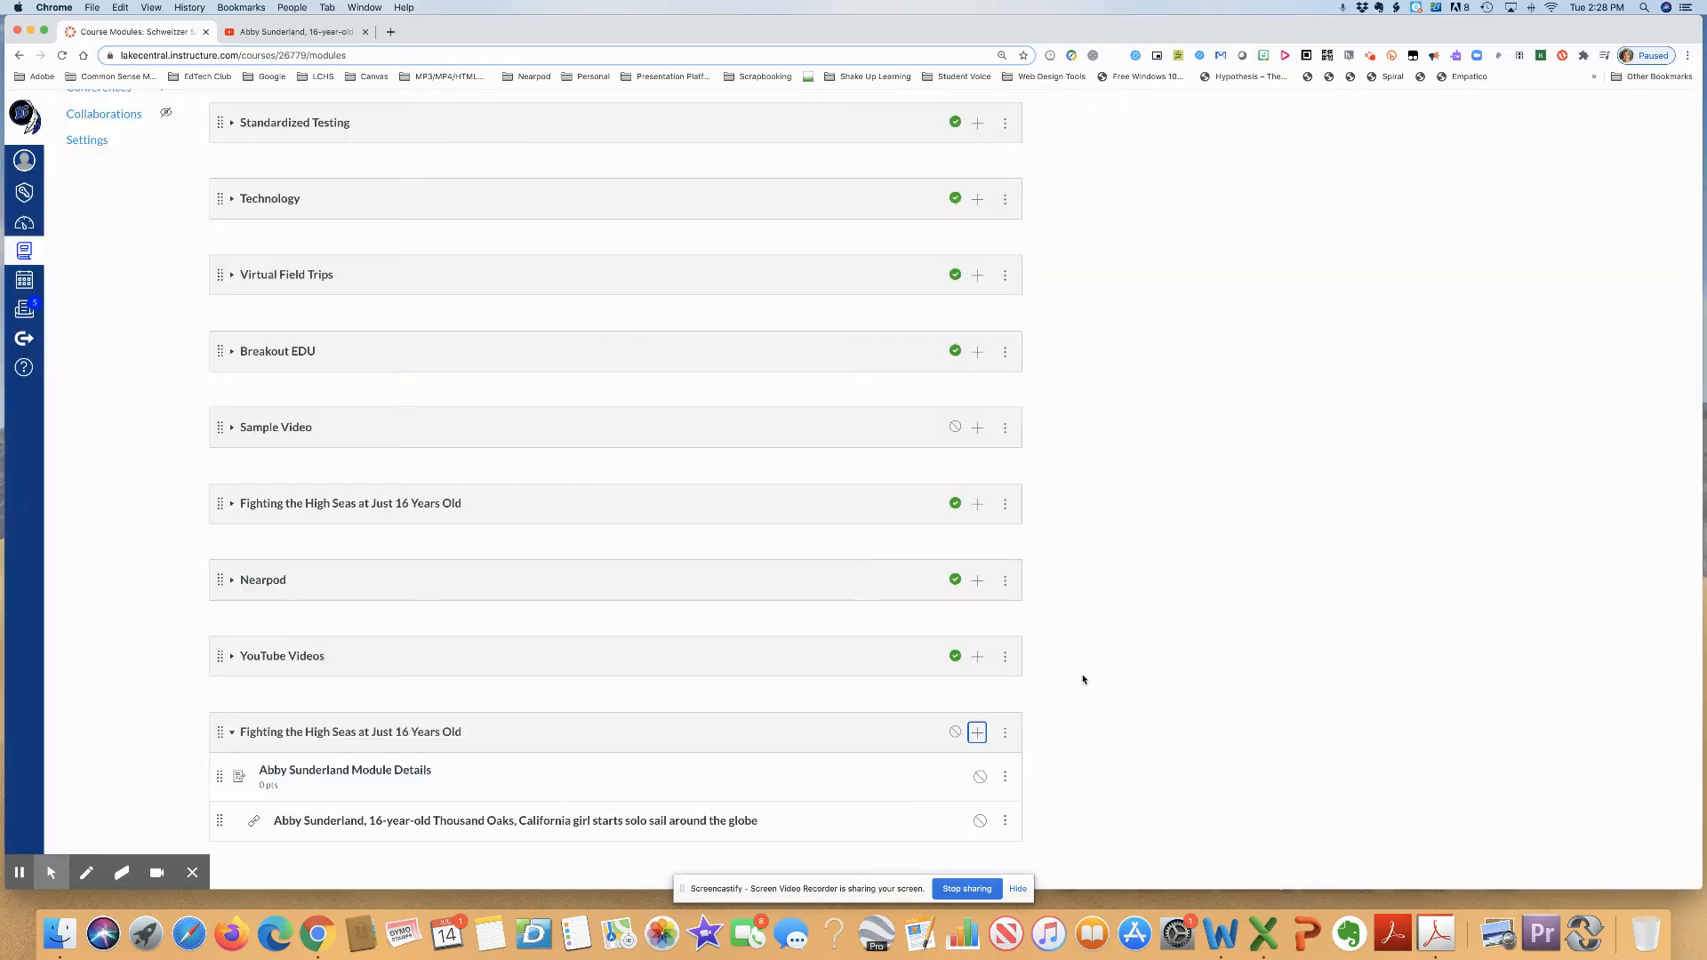
- Create a new module named Research and Write an Argumentative Essay
{"action": "scroll", "coordinate": [1082, 676], "scroll_direction": "down", "scroll_amount": 1}
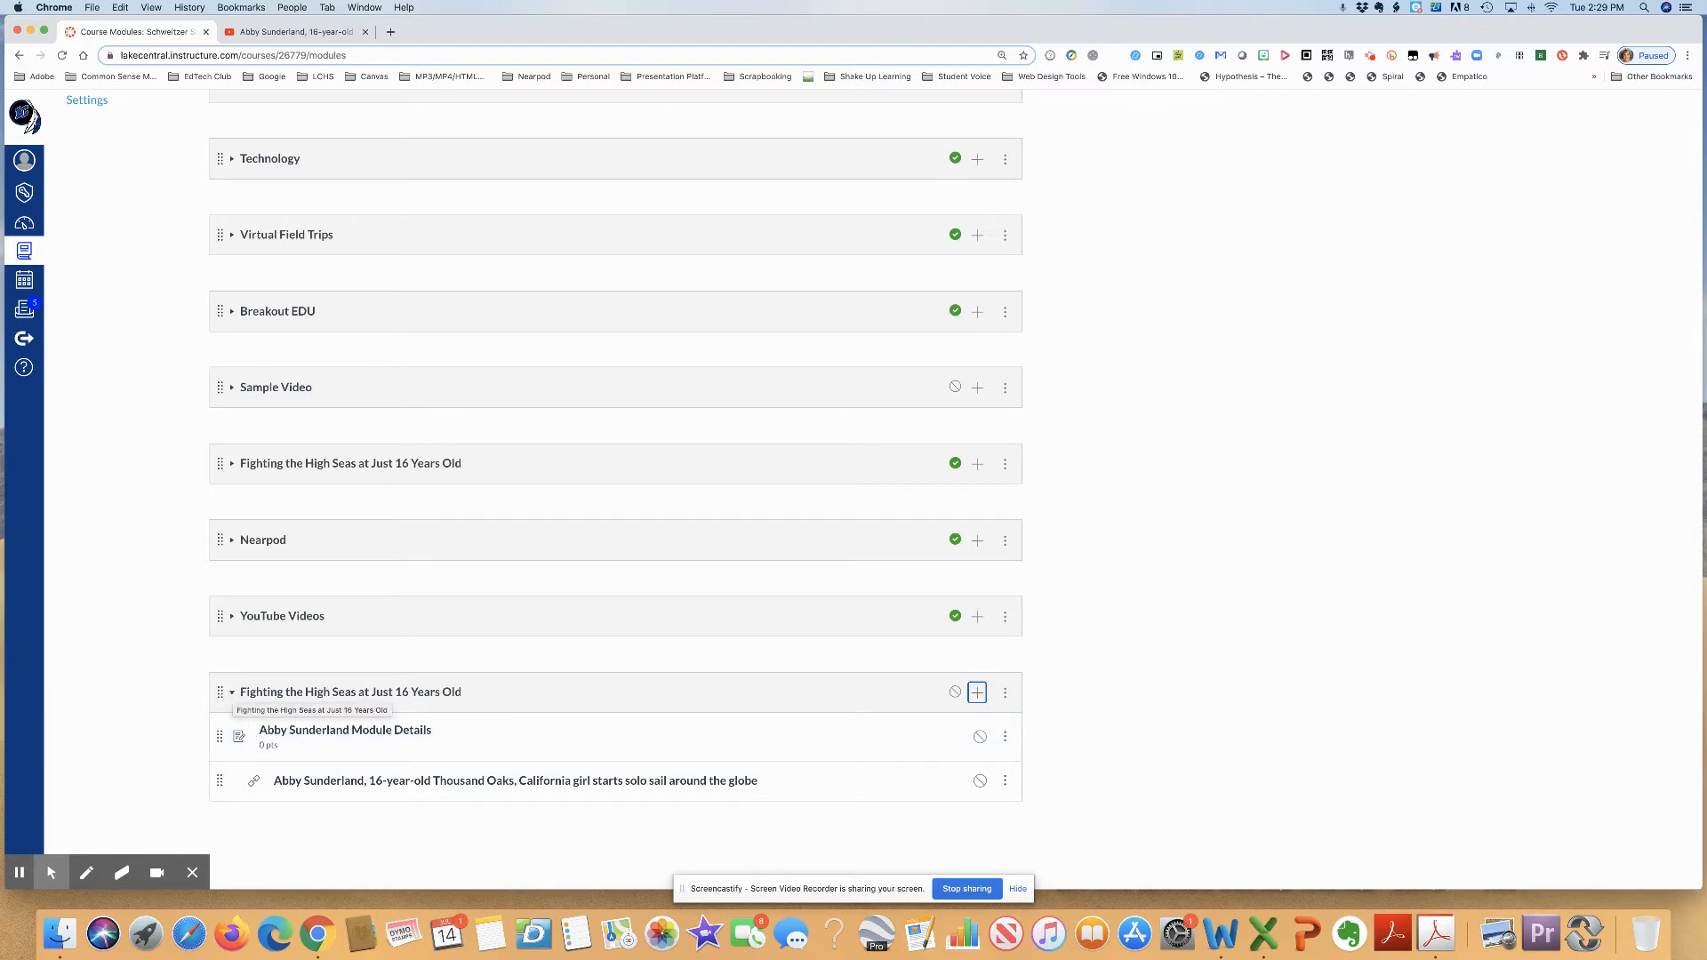
{"action": "scroll", "coordinate": [380, 630], "scroll_direction": "up", "scroll_amount": 5}
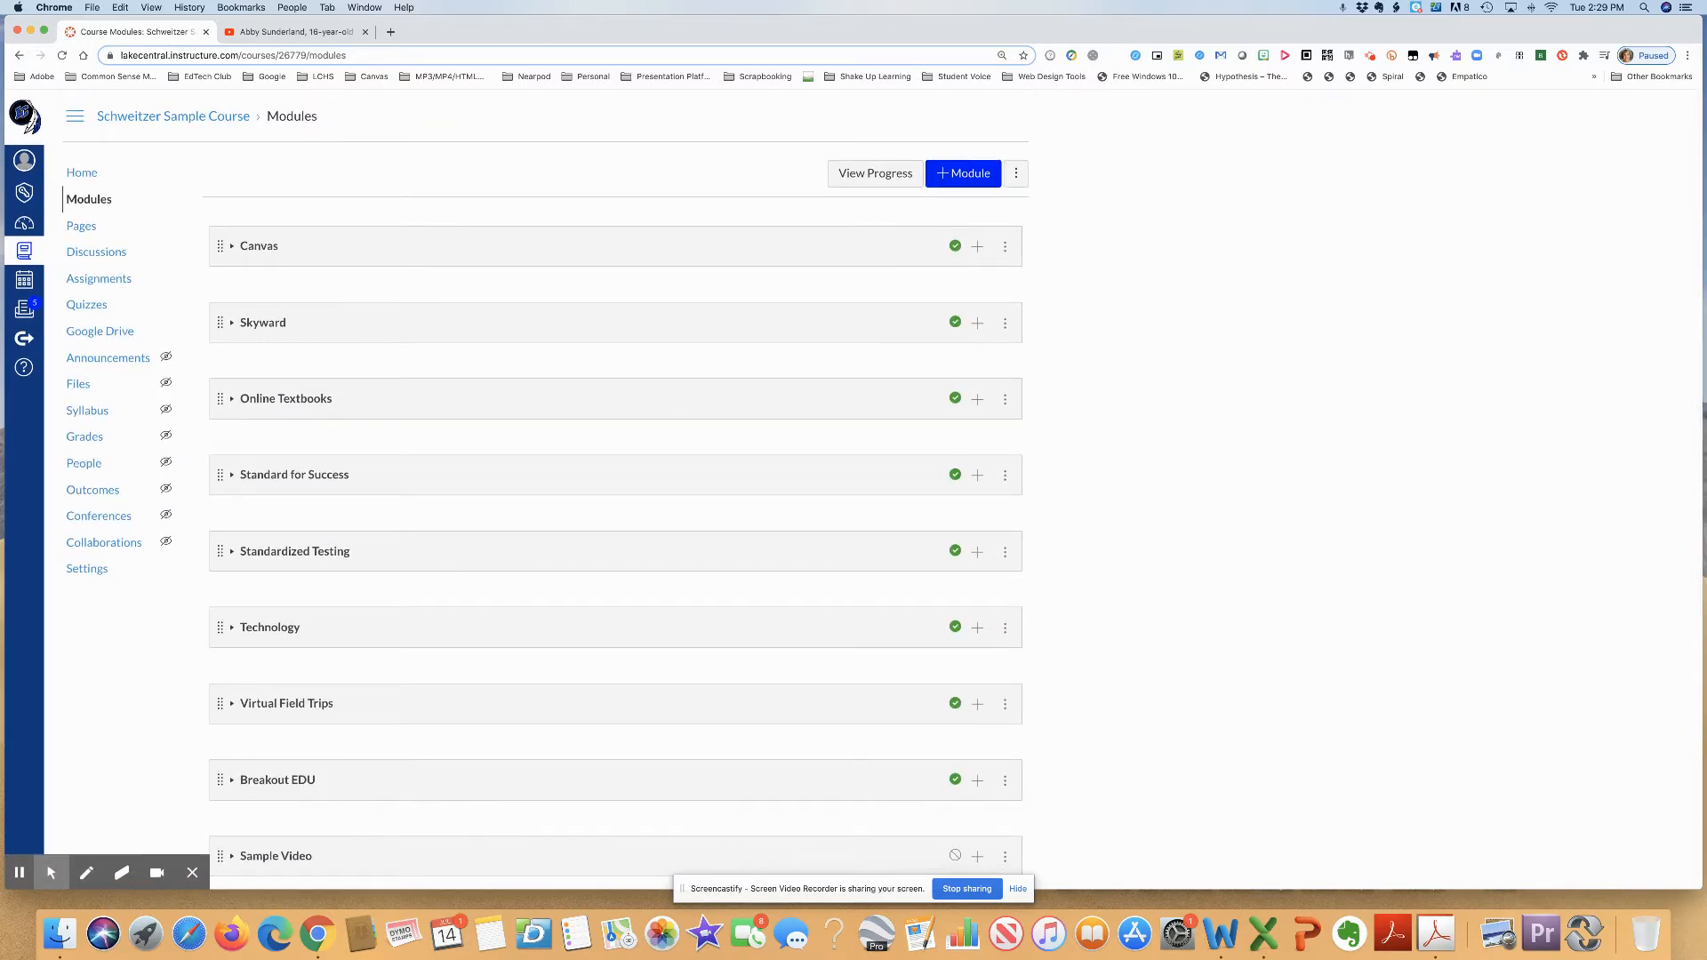
{"action": "left_click", "coordinate": [965, 176]}
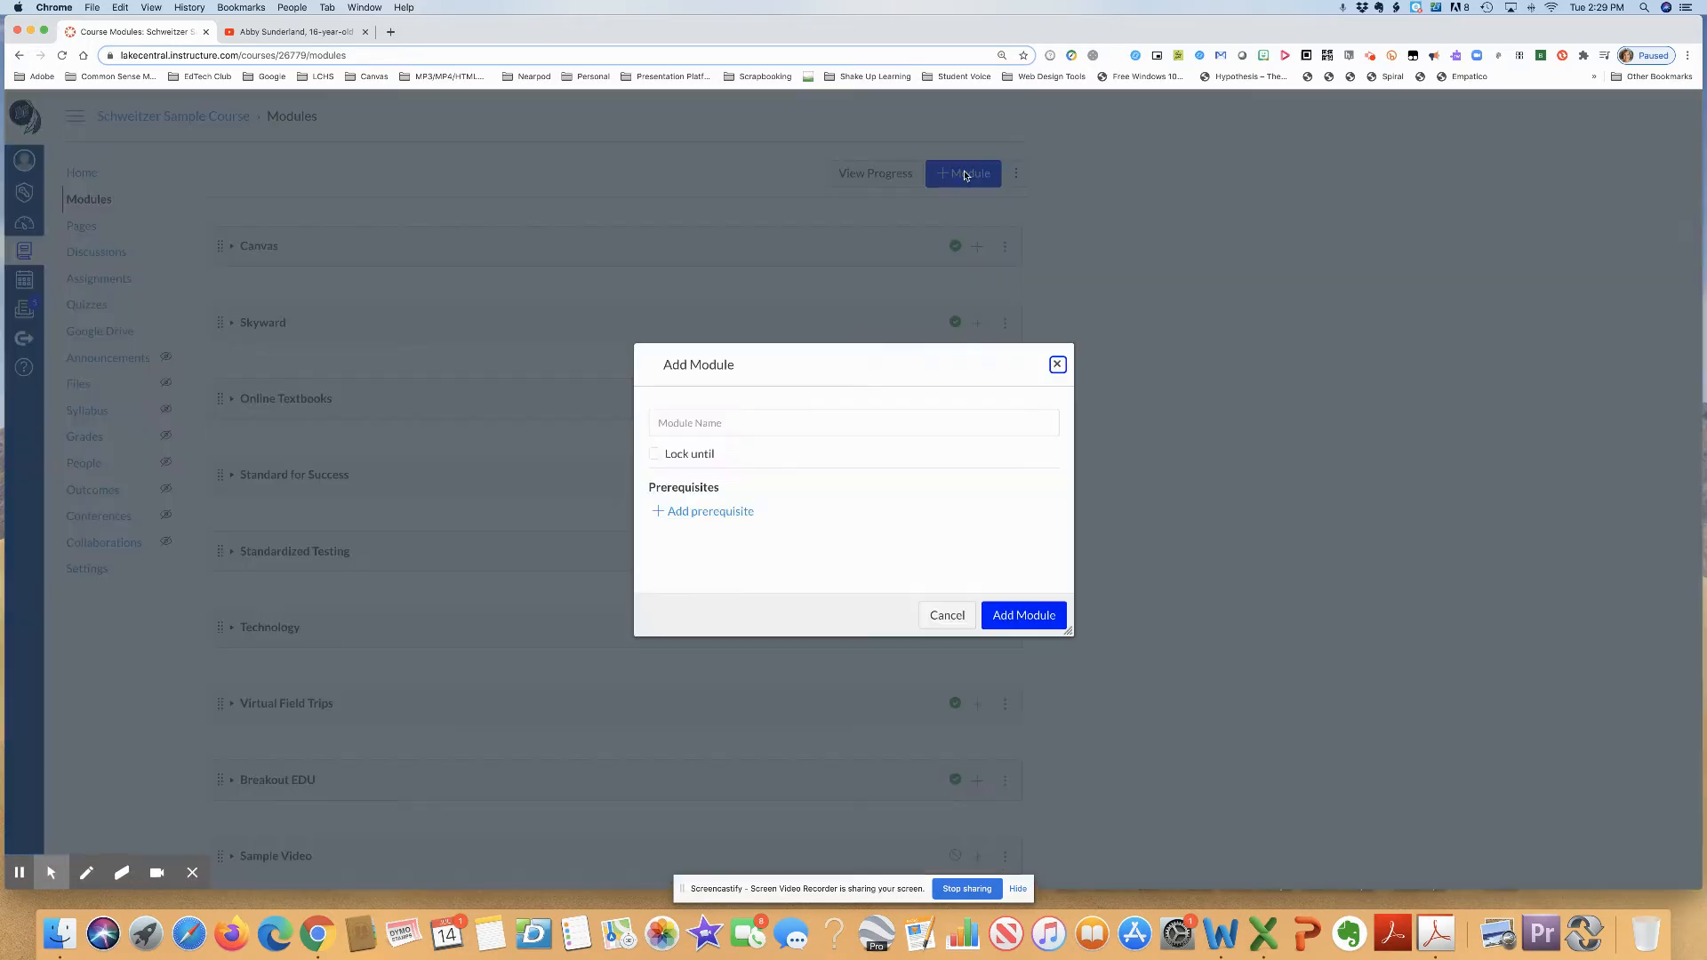
{"action": "left_click", "coordinate": [771, 430]}
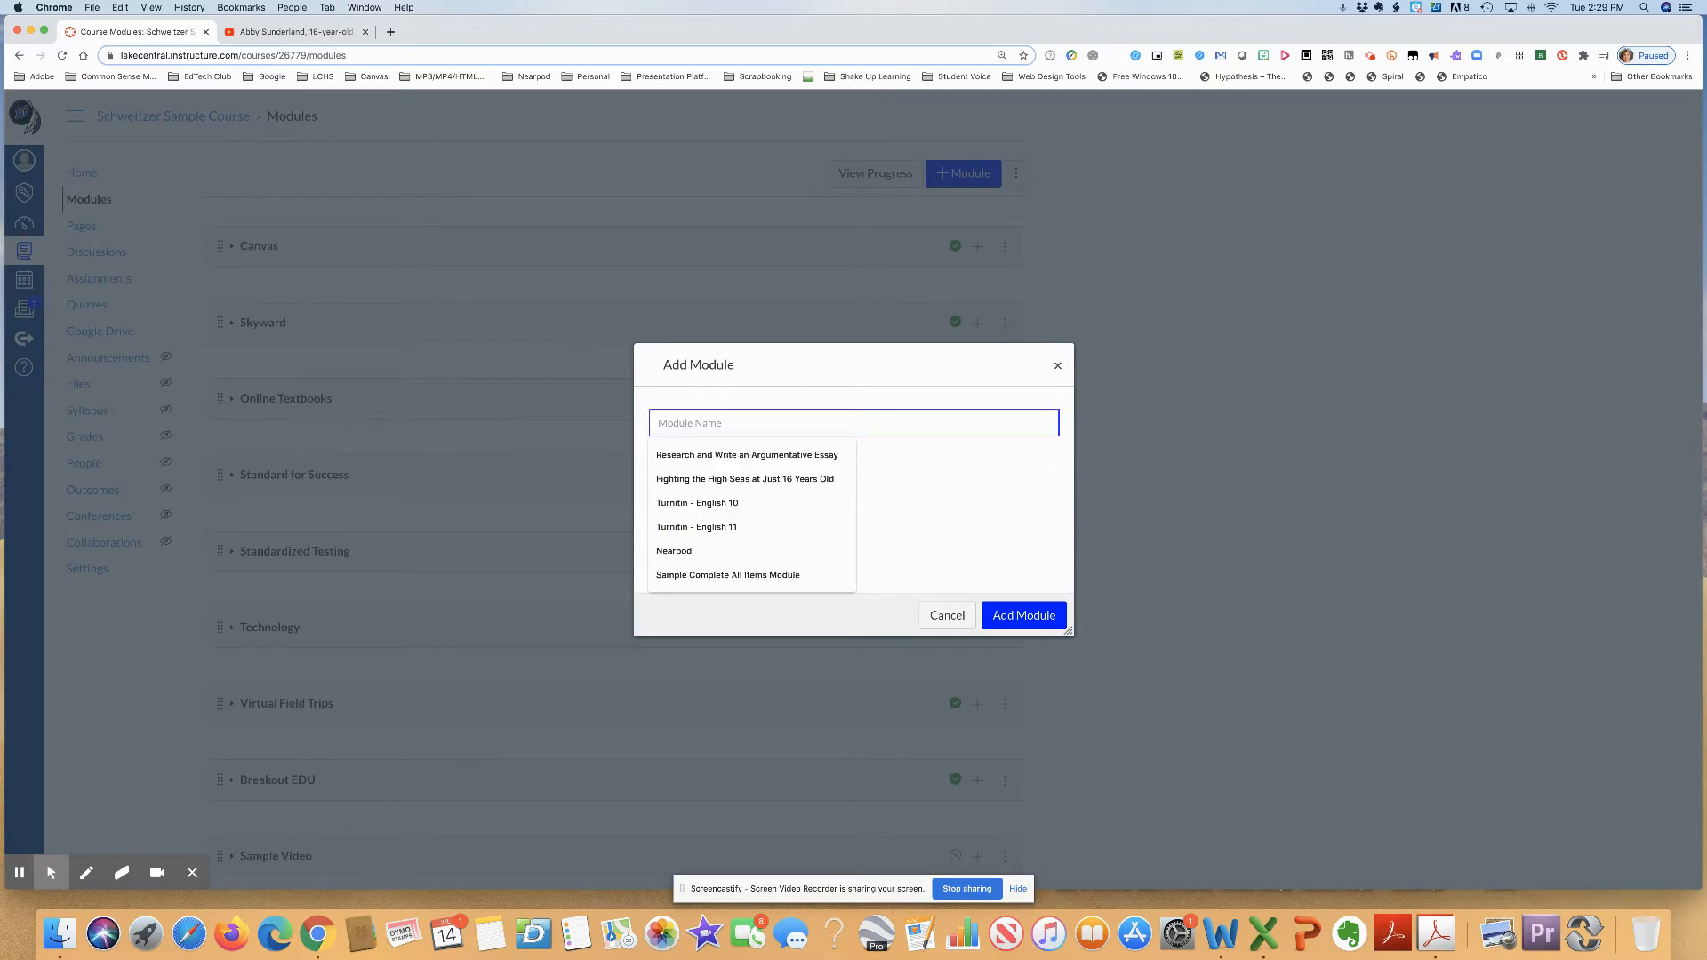
{"action": "type", "text": "Re"}
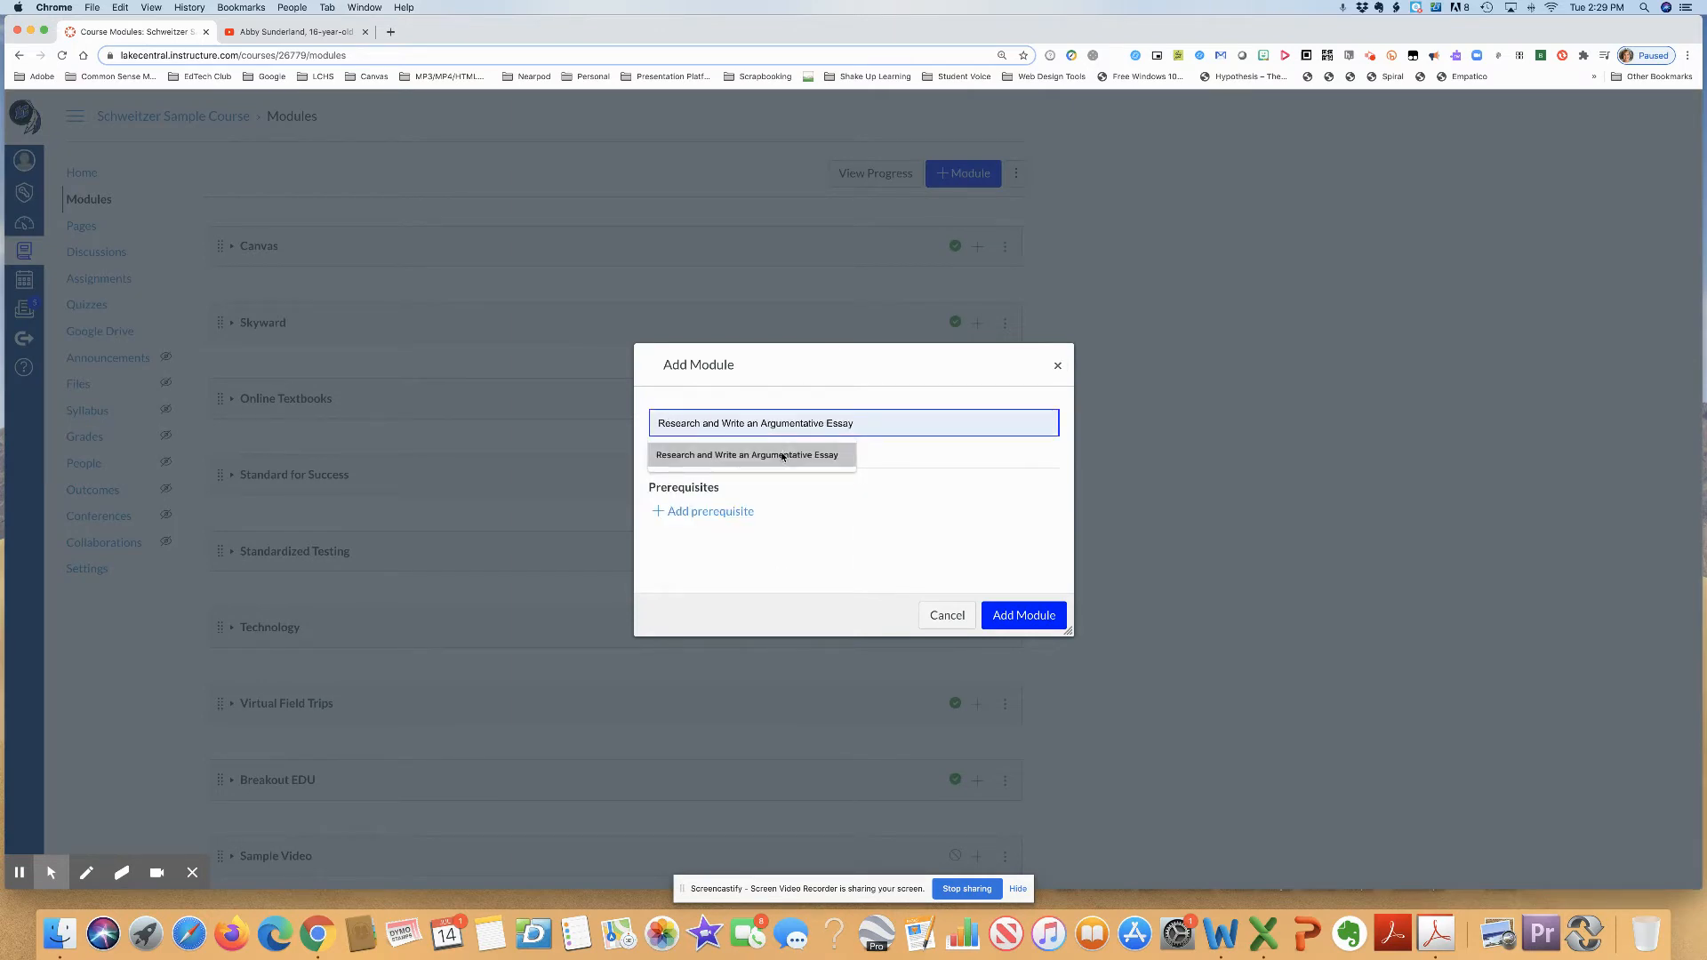
{"action": "left_click", "coordinate": [782, 454]}
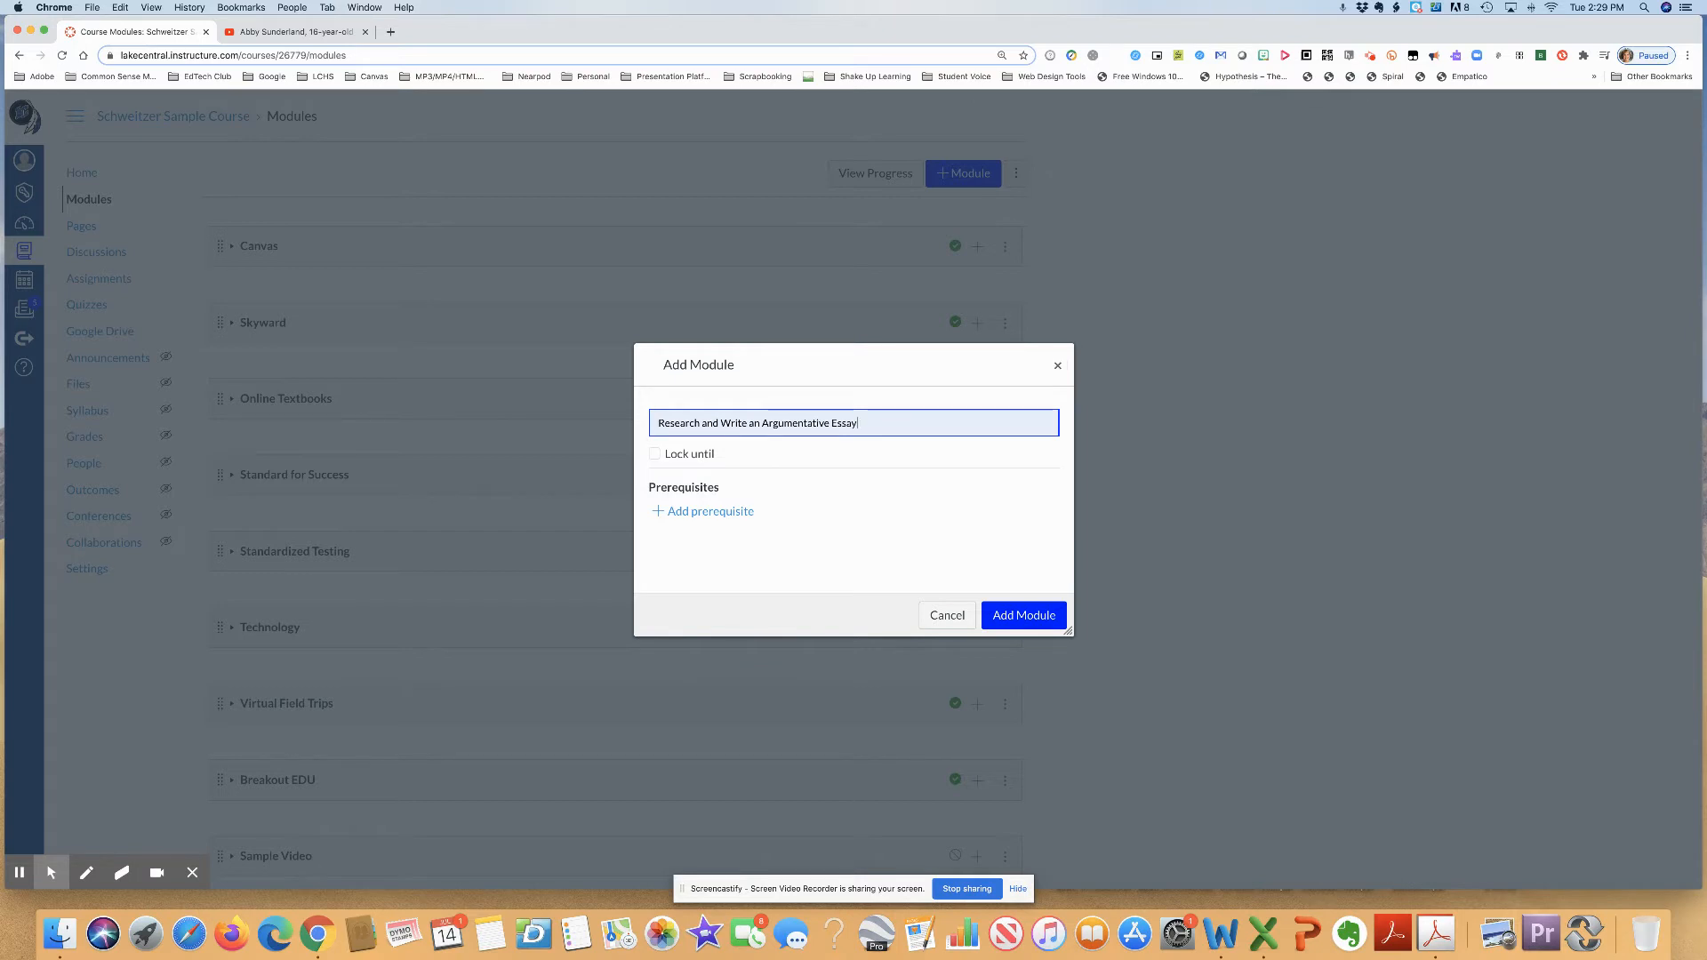
{"action": "left_click", "coordinate": [1036, 616]}
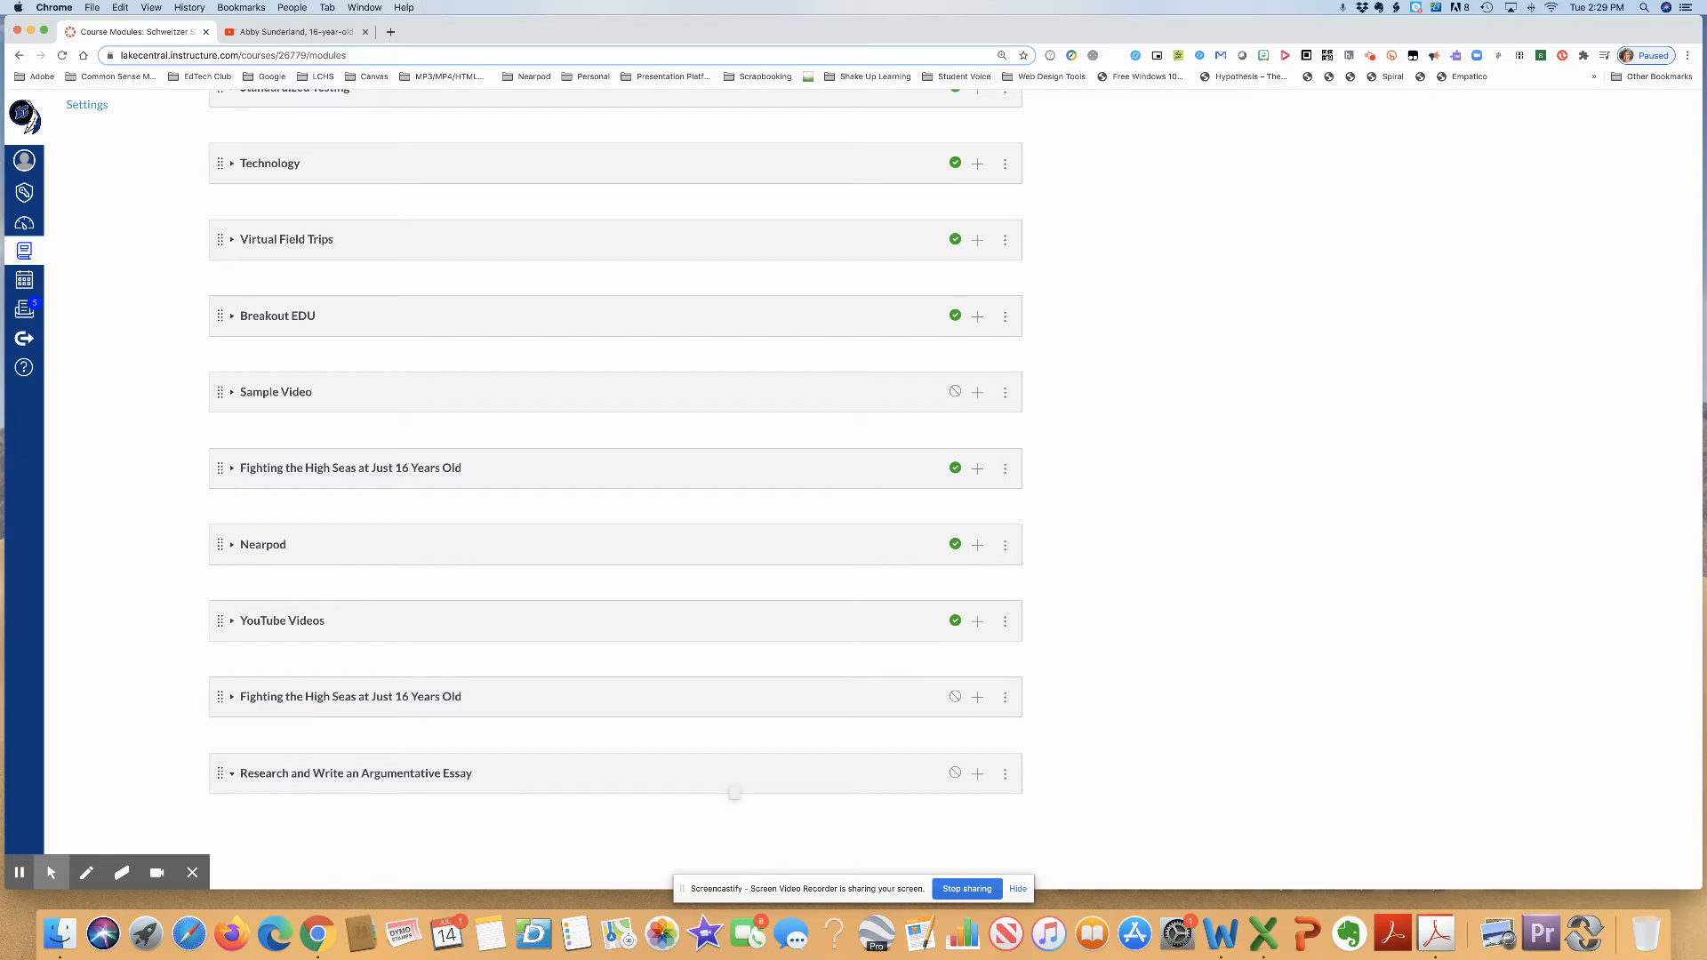
- Start adding items to the Research and Write an Argumentative Essay module, with Assignment as the item type
{"action": "scroll", "coordinate": [735, 793], "scroll_direction": "up", "scroll_amount": 1}
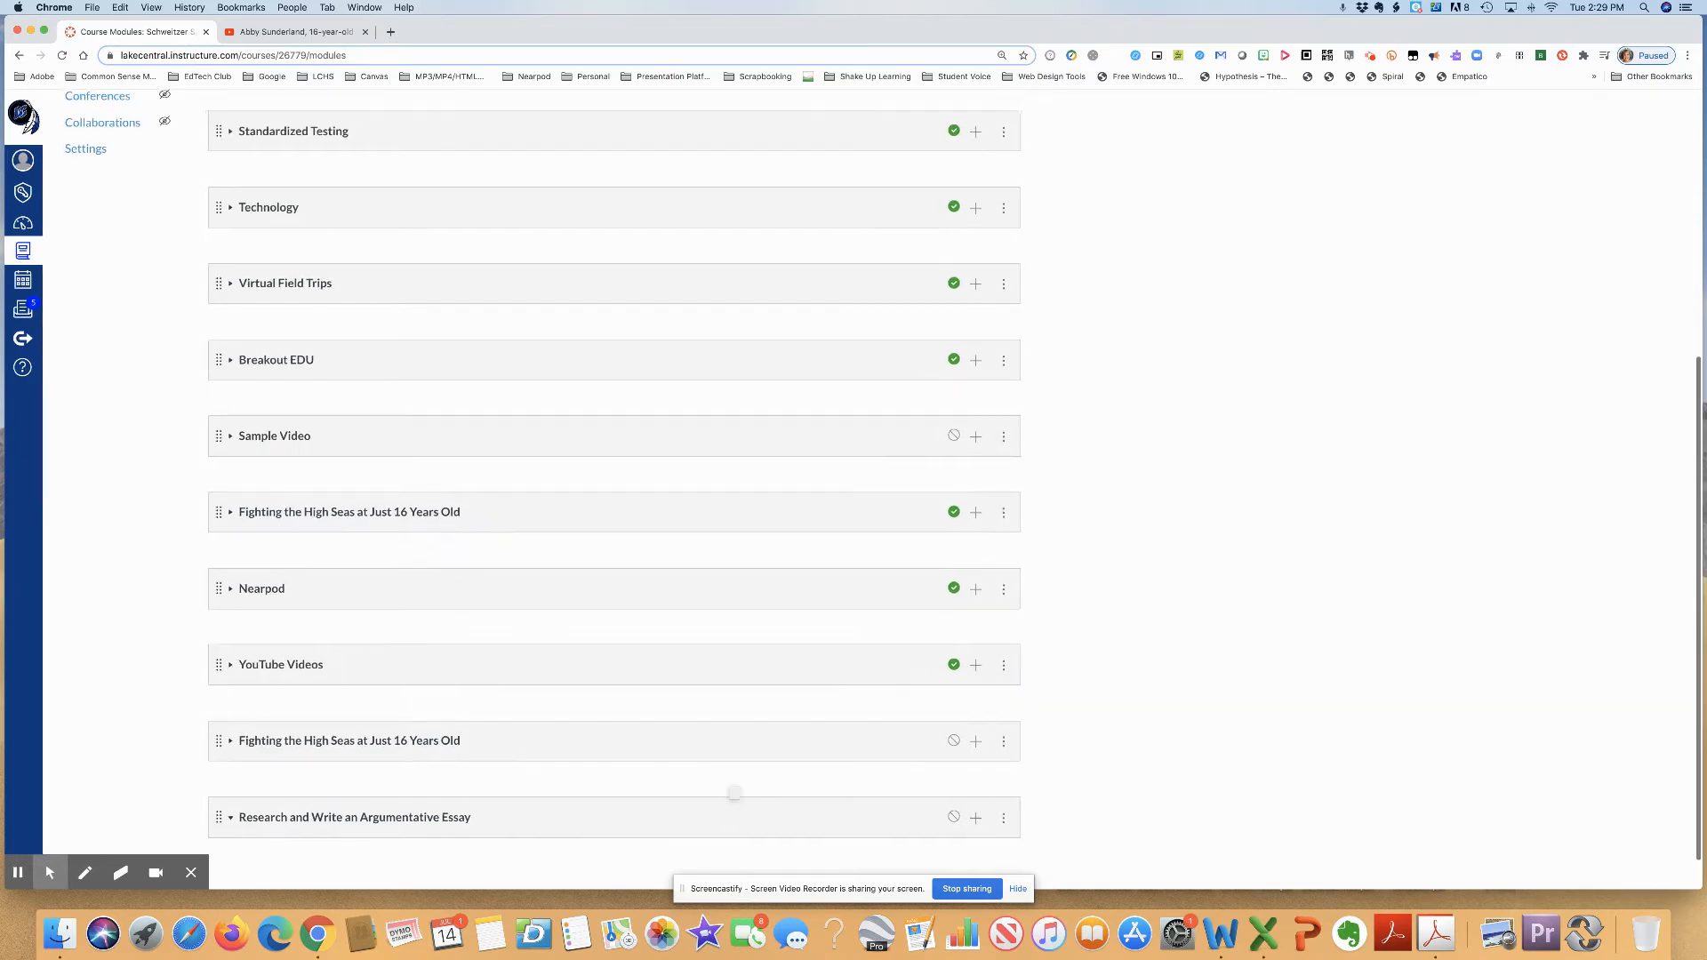
{"action": "scroll", "coordinate": [734, 793], "scroll_direction": "down", "scroll_amount": 1}
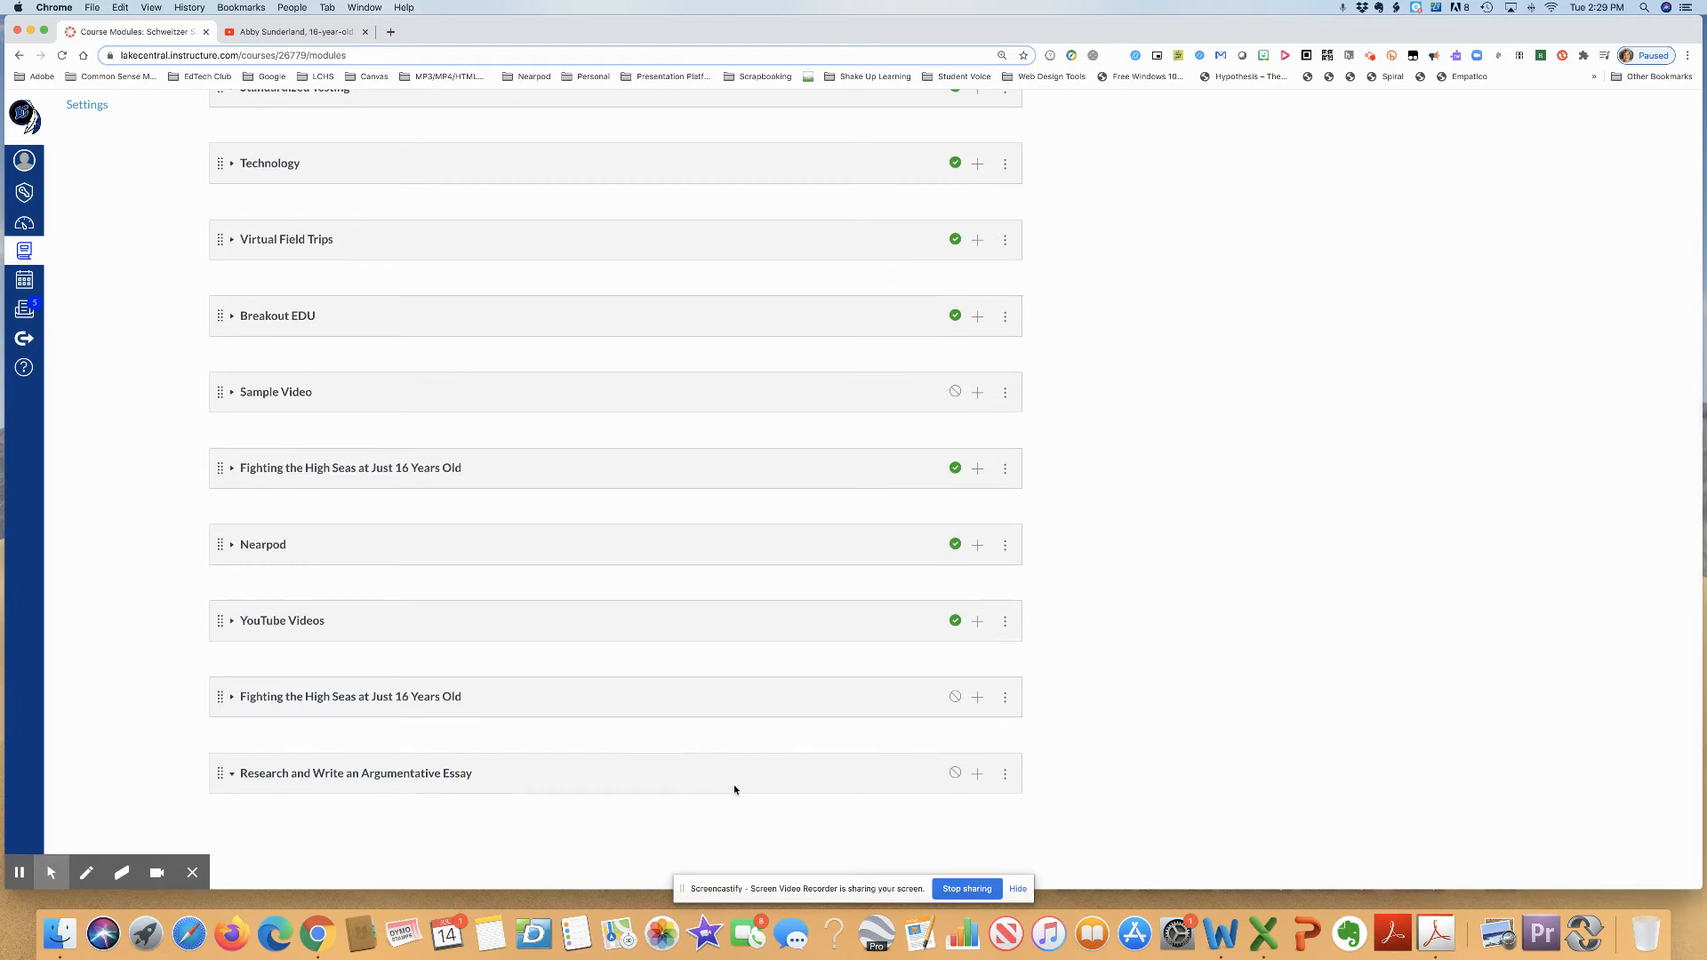
{"action": "left_click", "coordinate": [978, 773]}
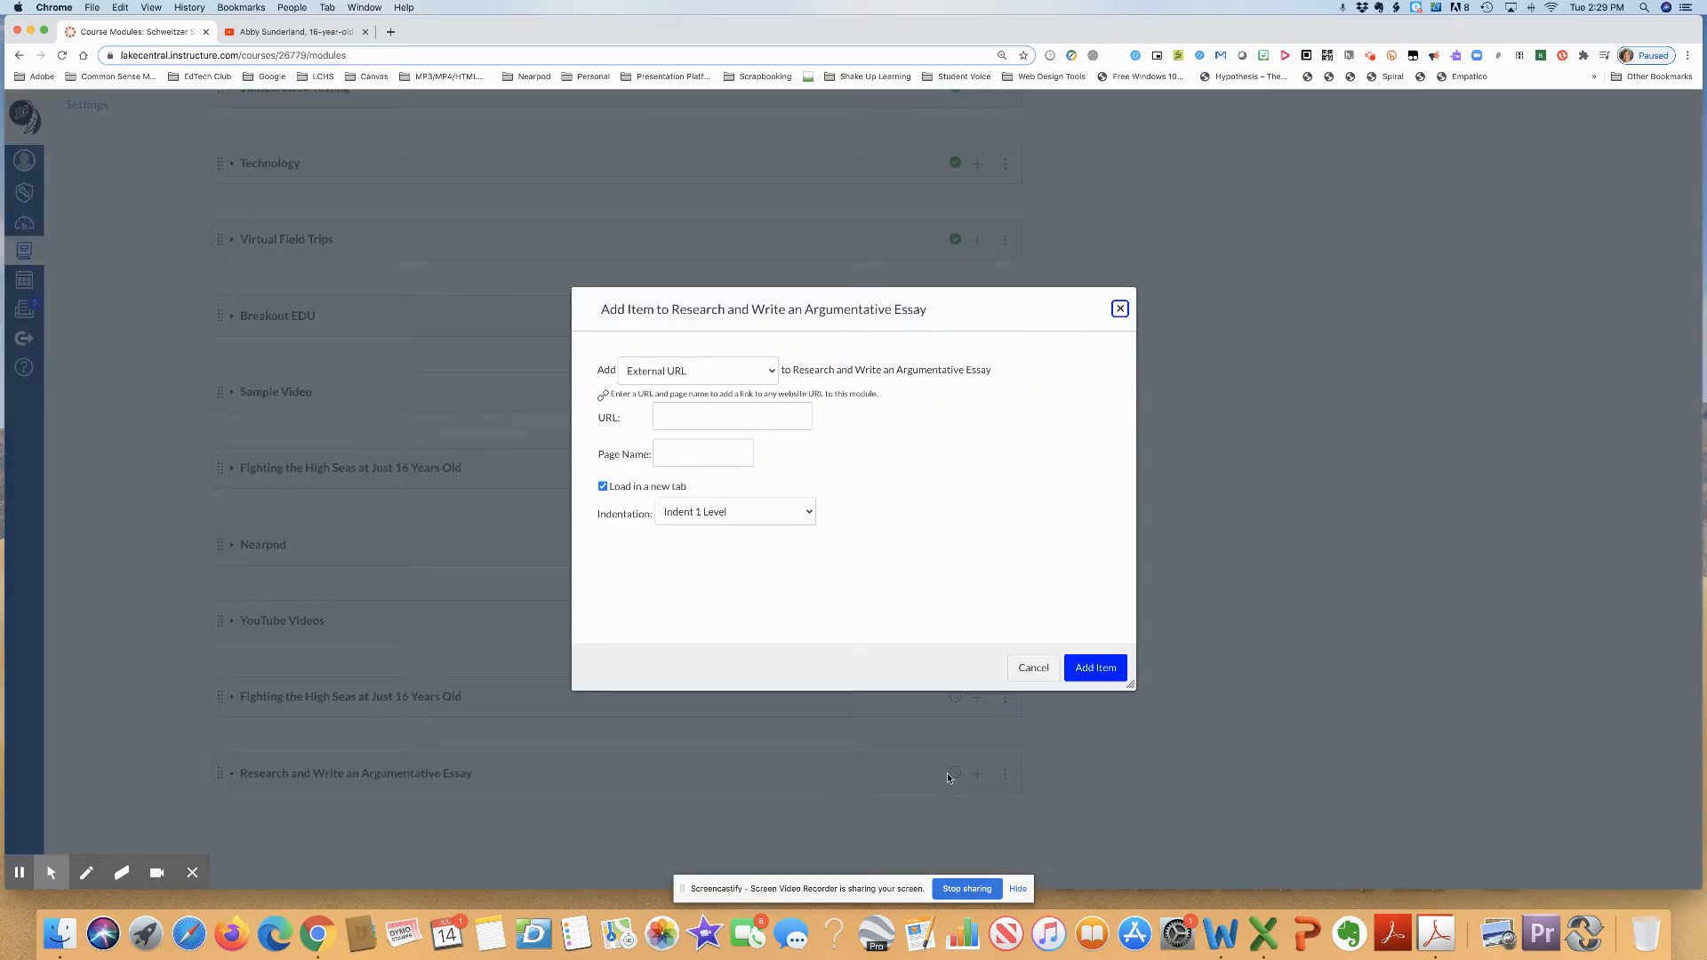
{"action": "left_click", "coordinate": [770, 370]}
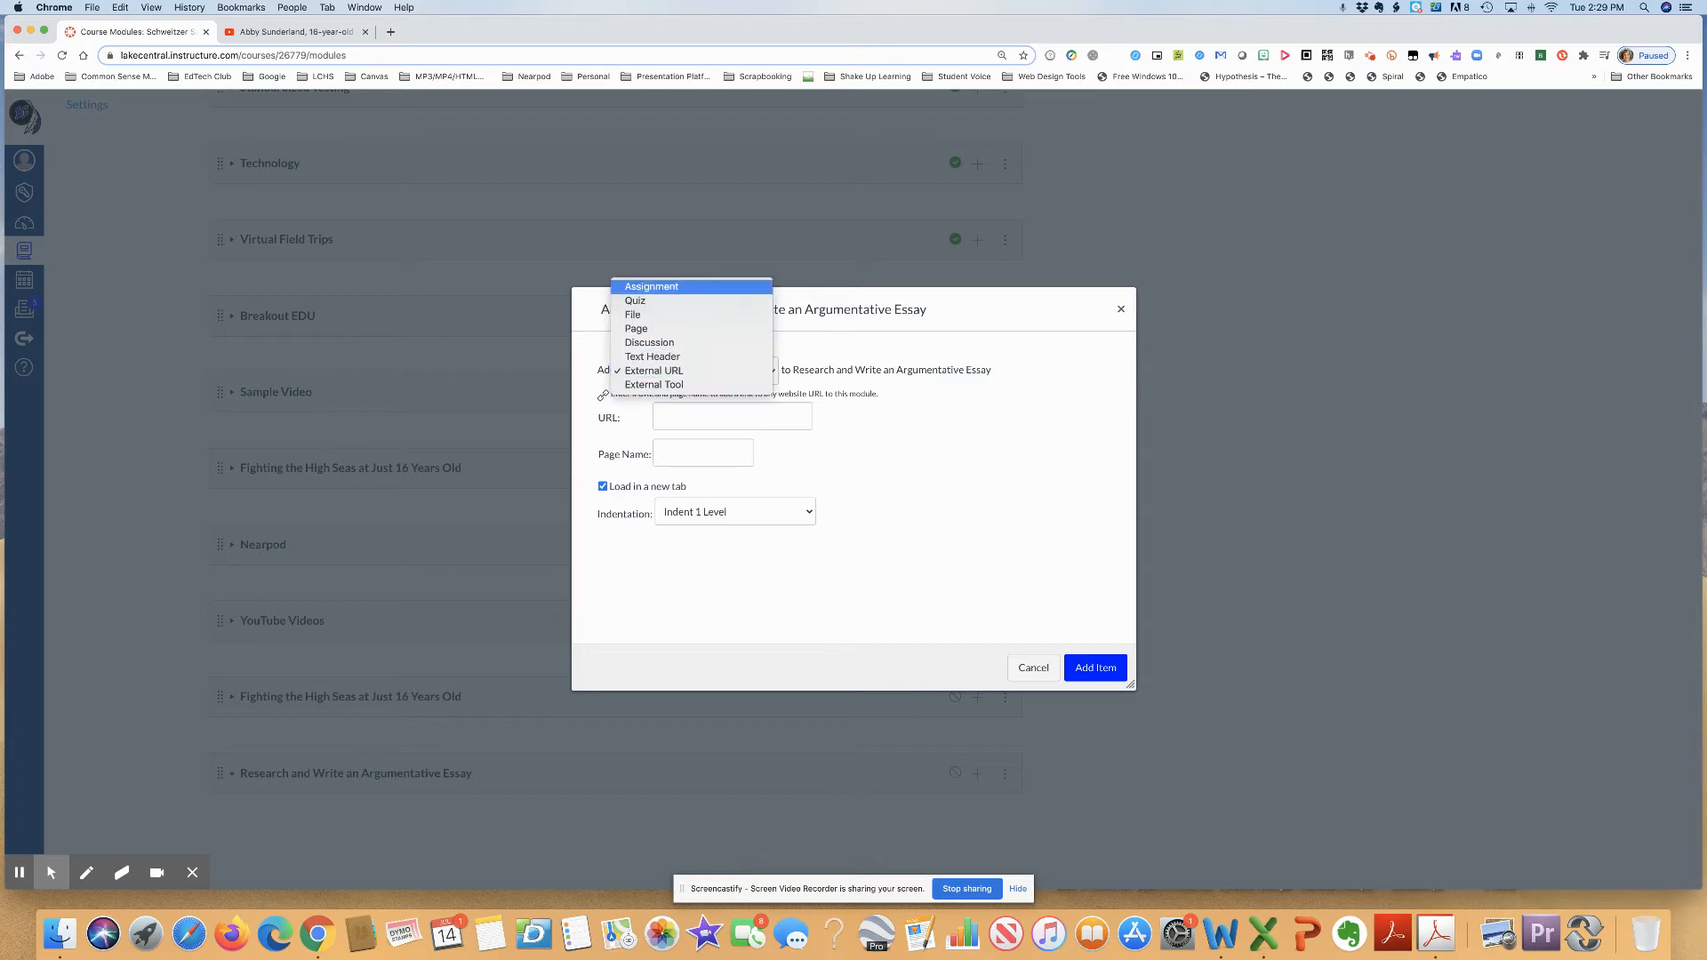
{"action": "left_click", "coordinate": [731, 286]}
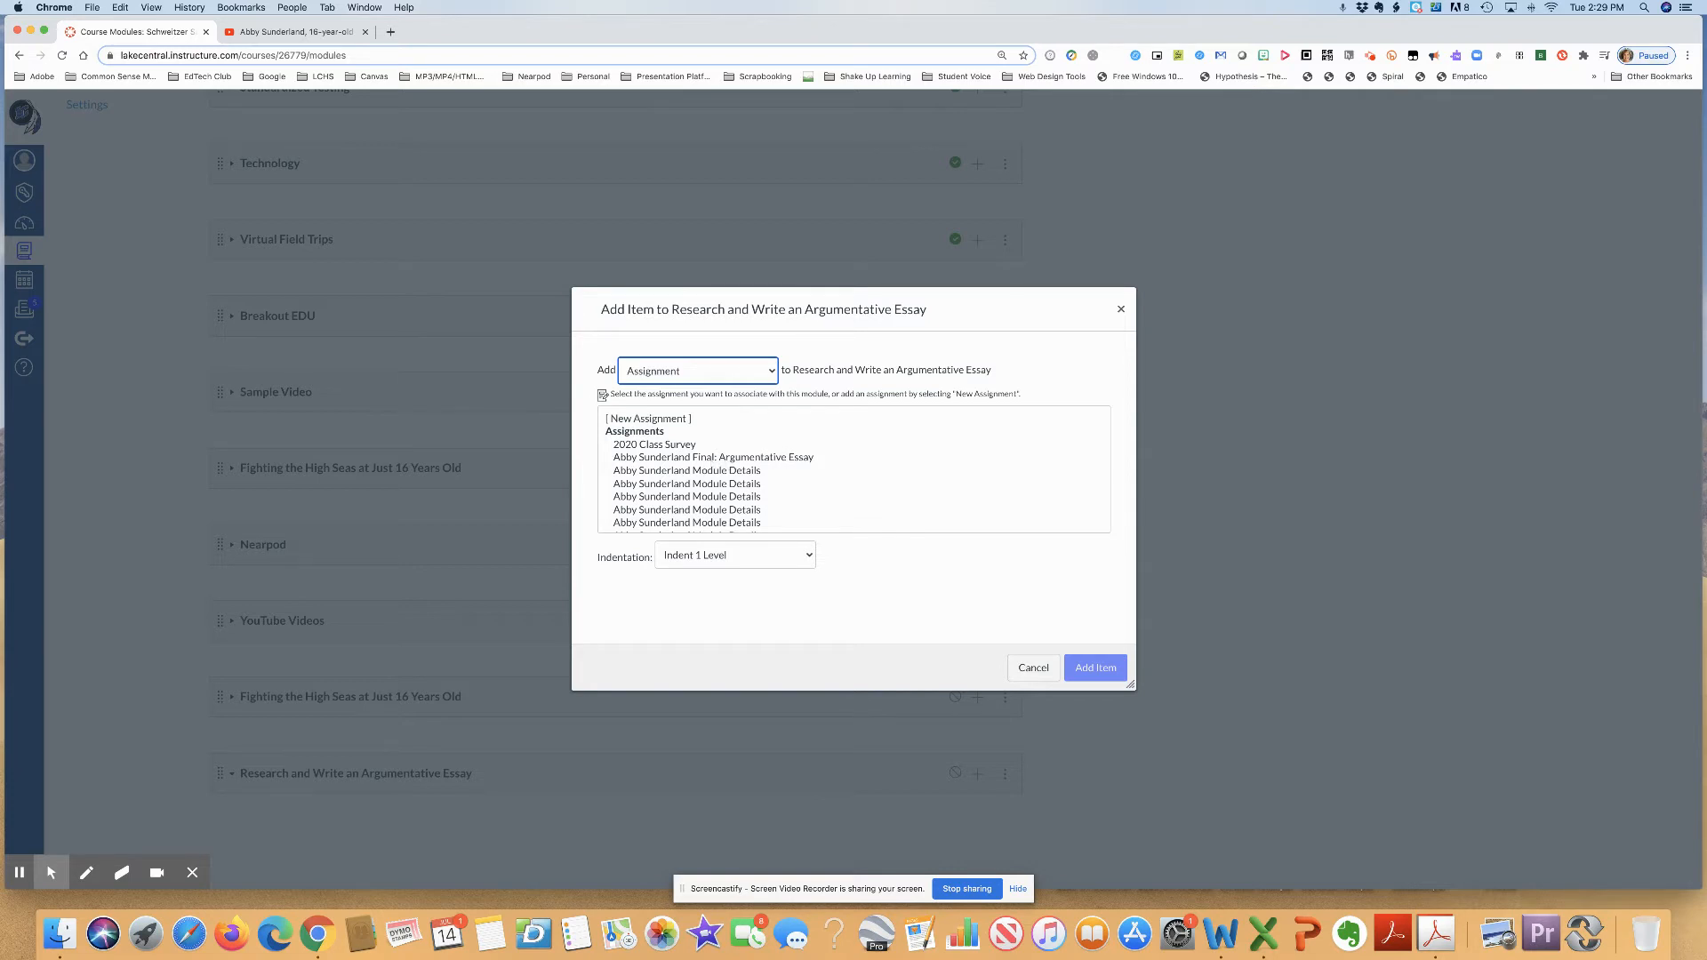
- Select the Abby Sunderland Final: Argumentative Essay assignment together with the Part One, Part Two, Part Three and Part Four assignments
{"action": "left_click", "coordinate": [668, 459]}
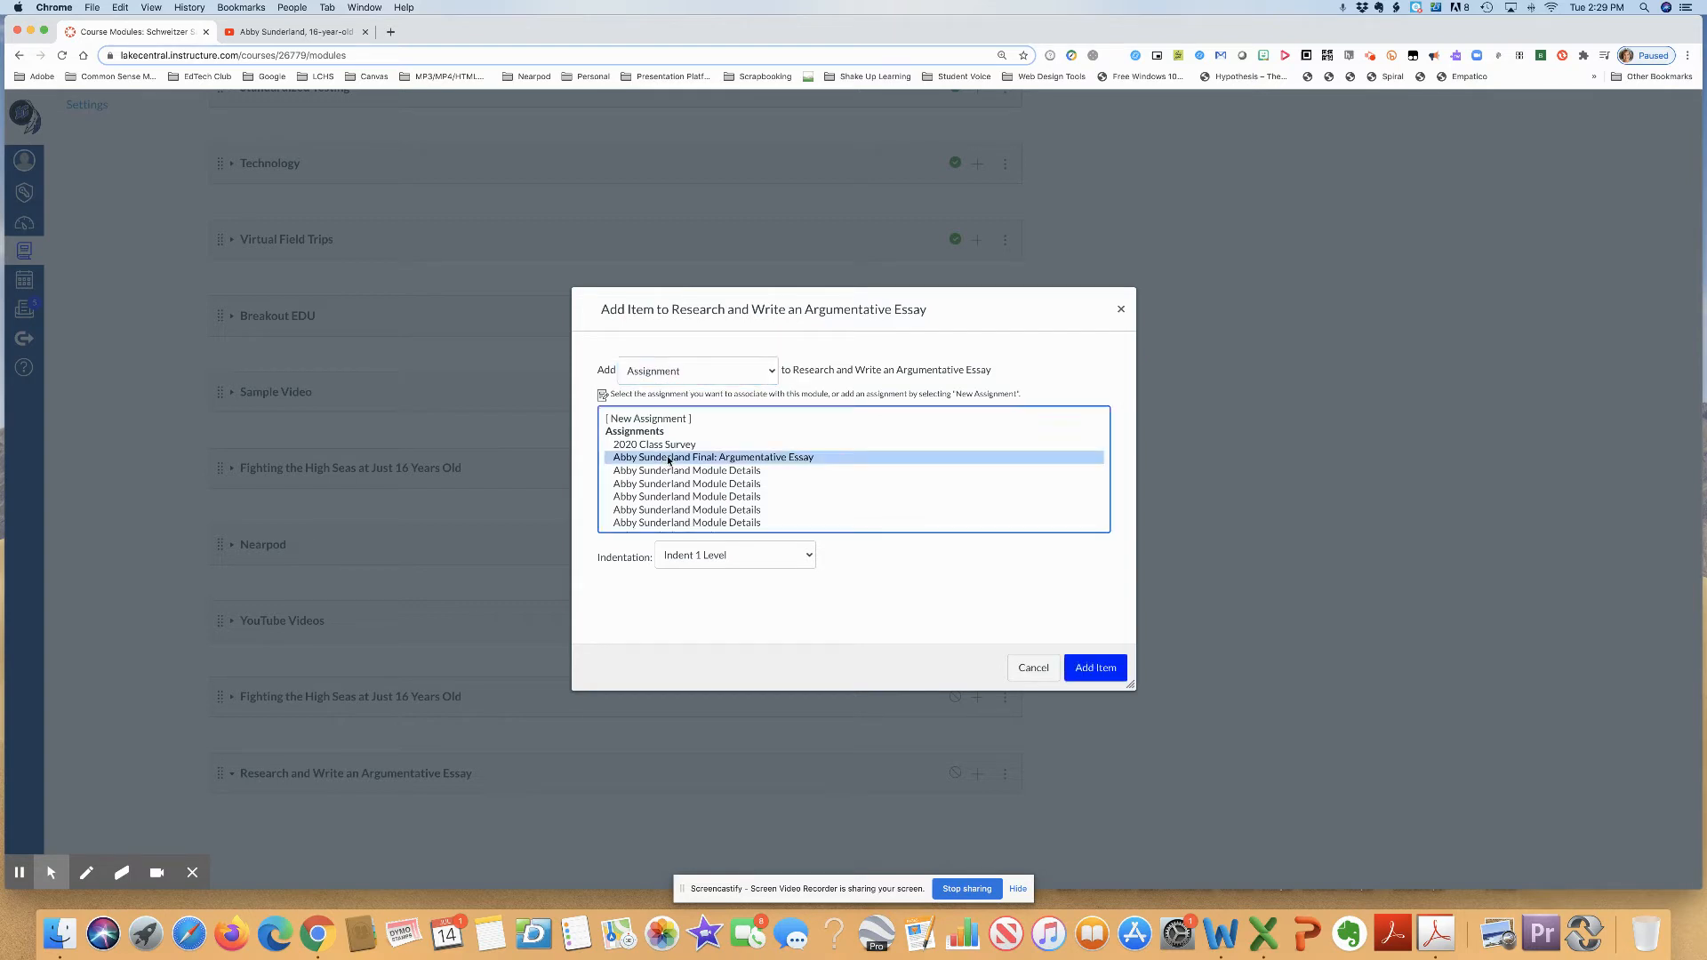
{"action": "scroll", "coordinate": [854, 469], "scroll_direction": "down", "scroll_amount": 3}
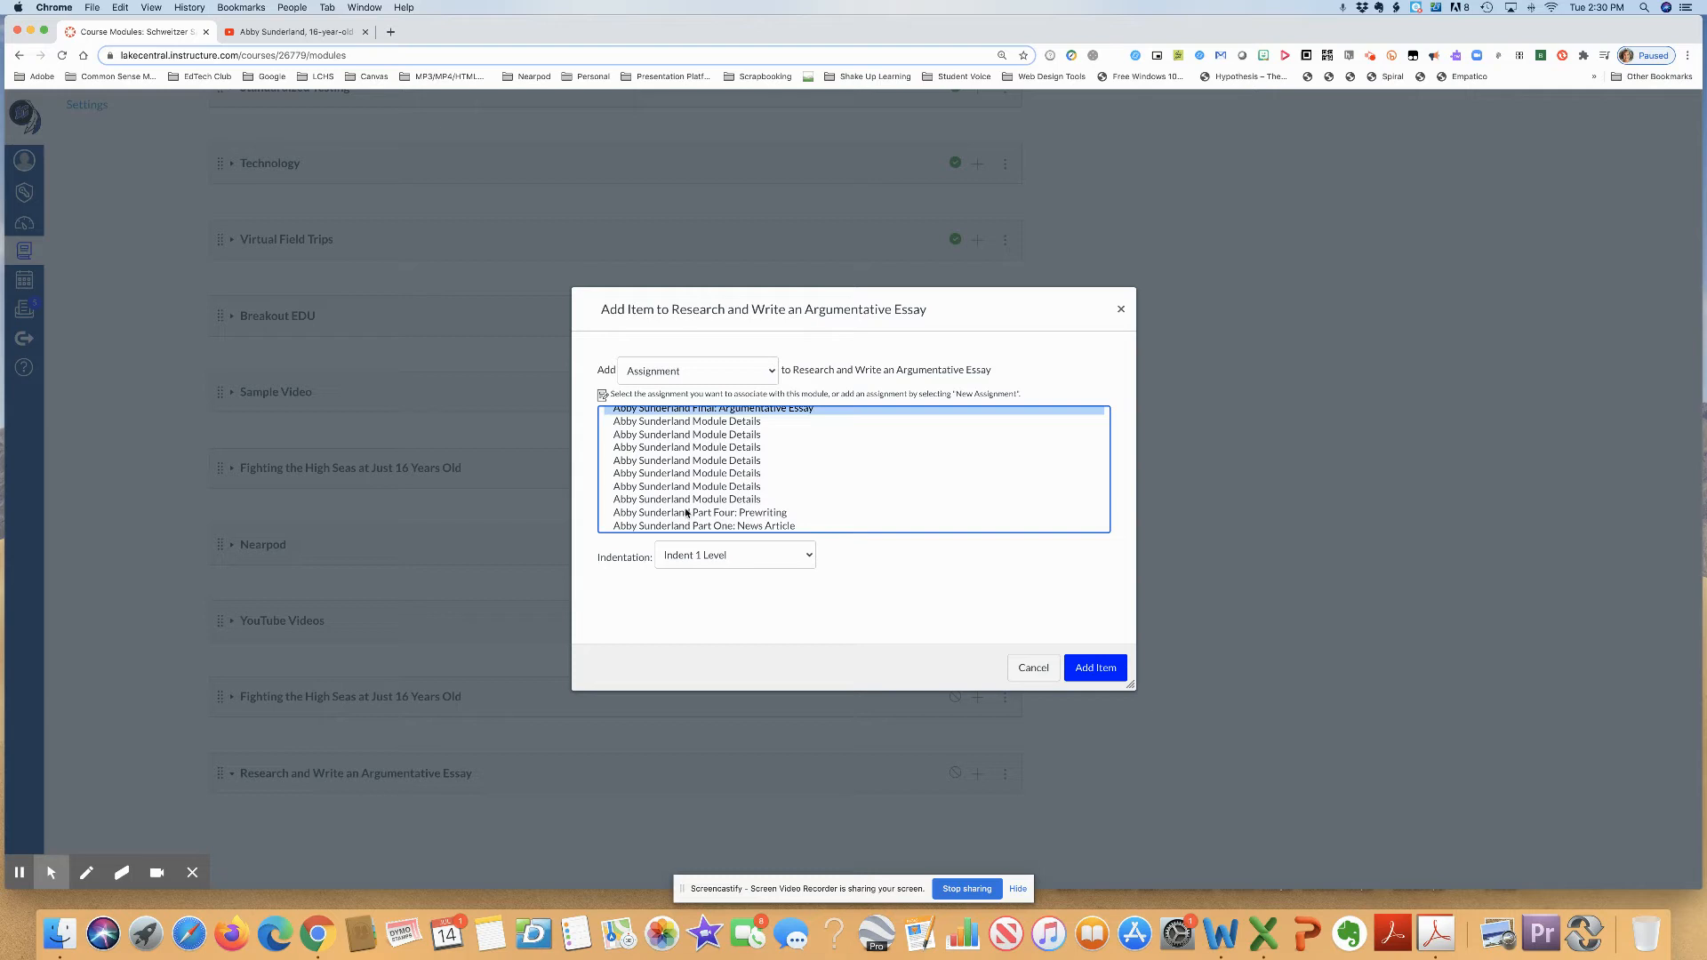
{"action": "left_click_drag", "start_coordinate": [708, 513], "coordinate": [710, 526]}
{"action": "scroll", "coordinate": [710, 526], "scroll_direction": "down", "scroll_amount": 2}
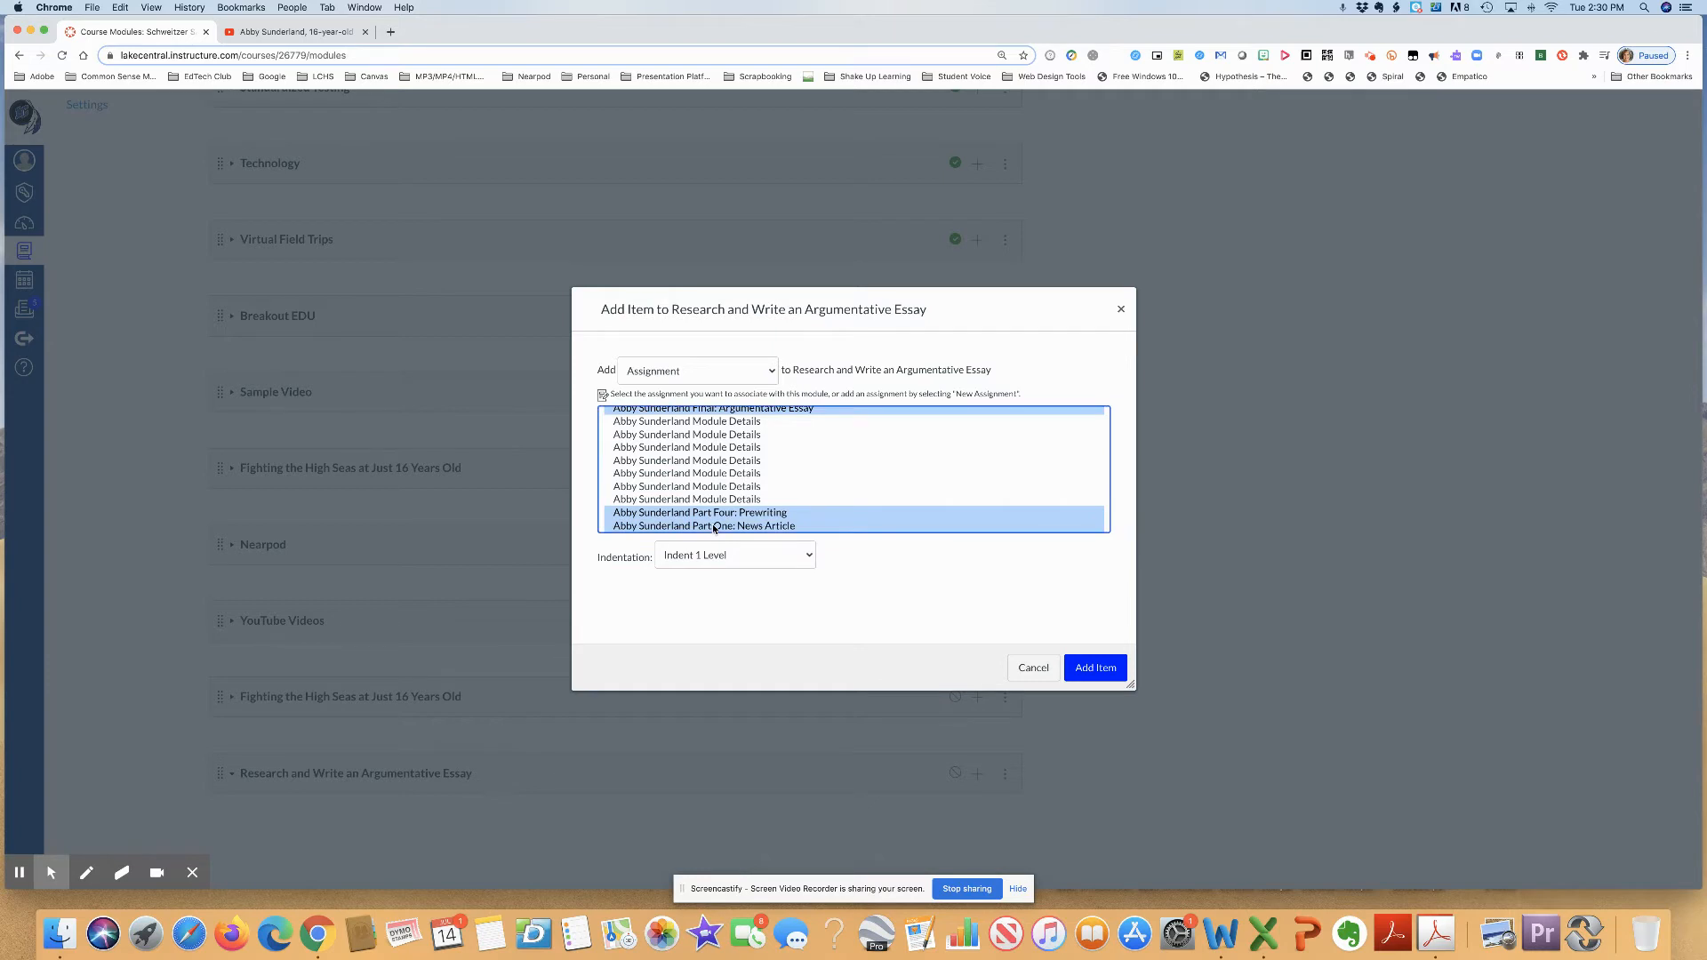
{"action": "scroll", "coordinate": [853, 469], "scroll_direction": "down", "scroll_amount": 2}
{"action": "left_click", "coordinate": [738, 445], "text": "shift"}
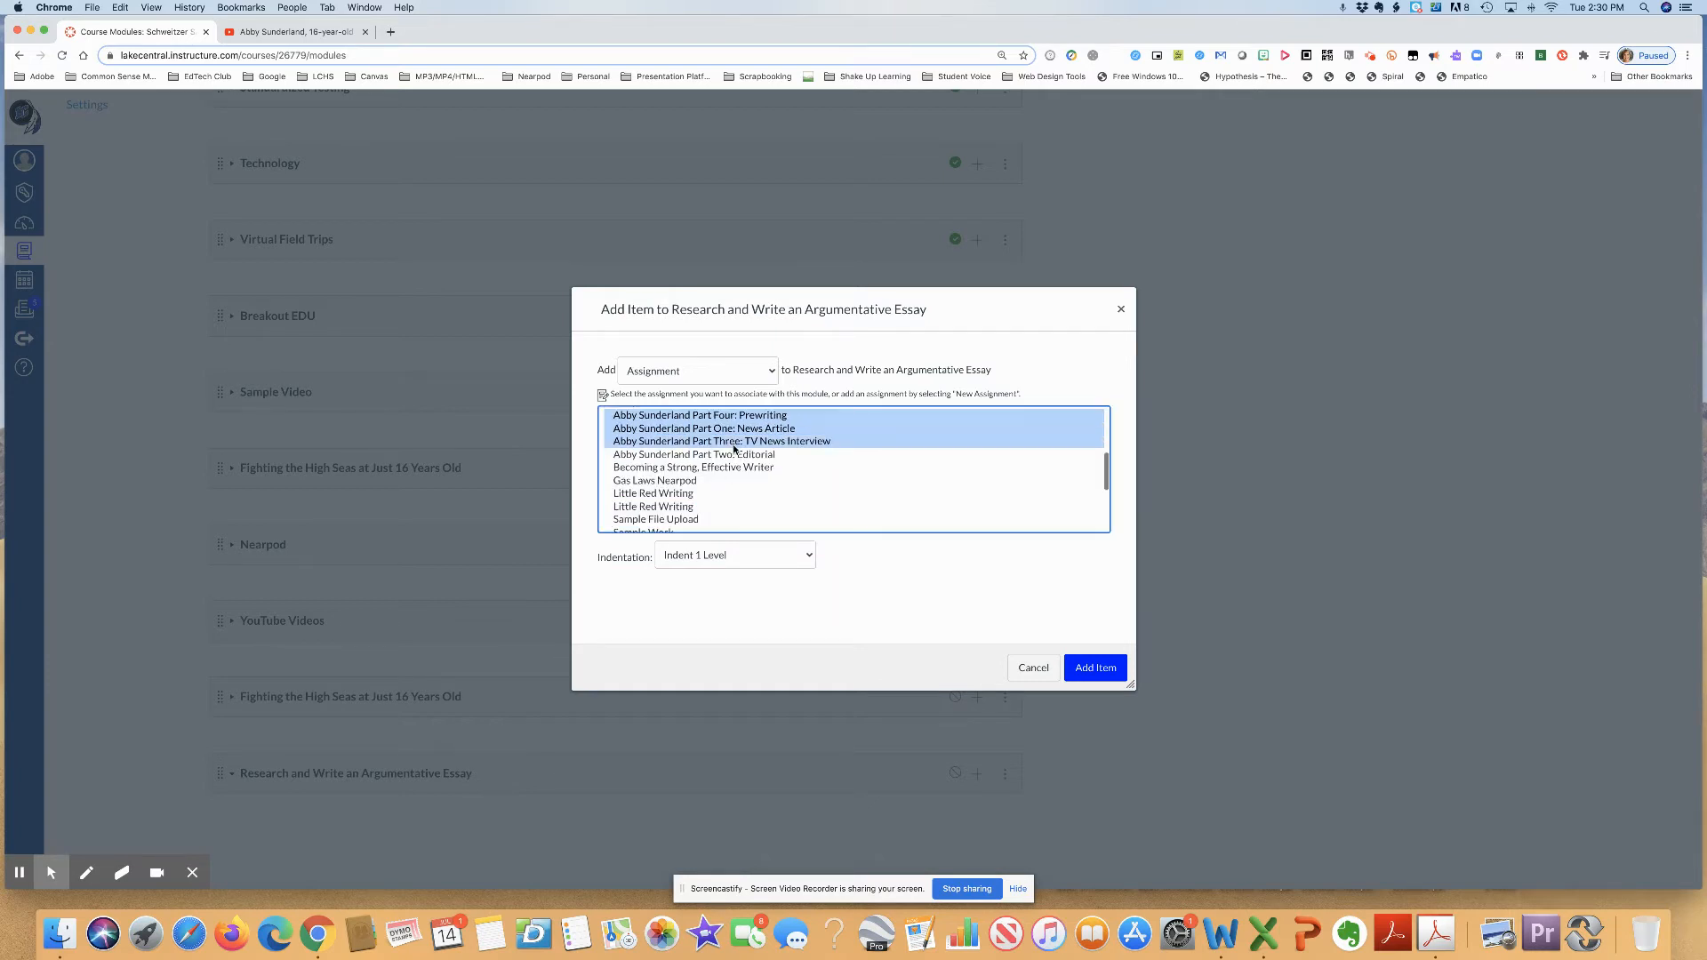
{"action": "left_click", "coordinate": [735, 458], "text": "shift"}
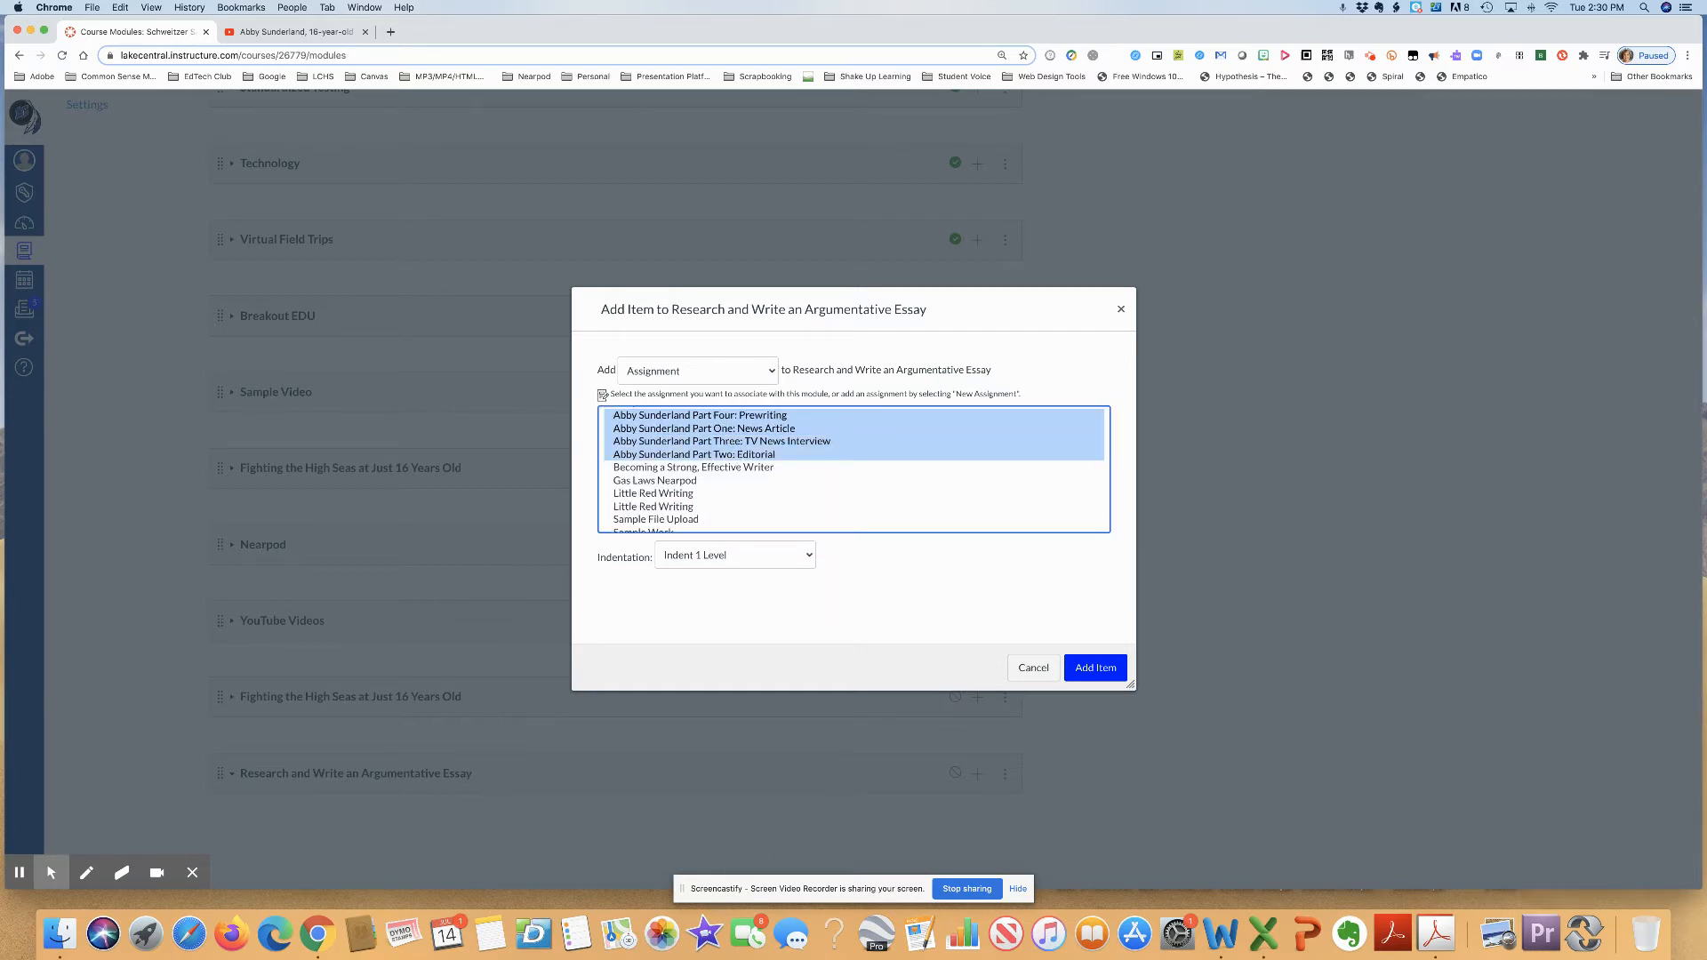
{"action": "scroll", "coordinate": [854, 470], "scroll_direction": "up", "scroll_amount": 3}
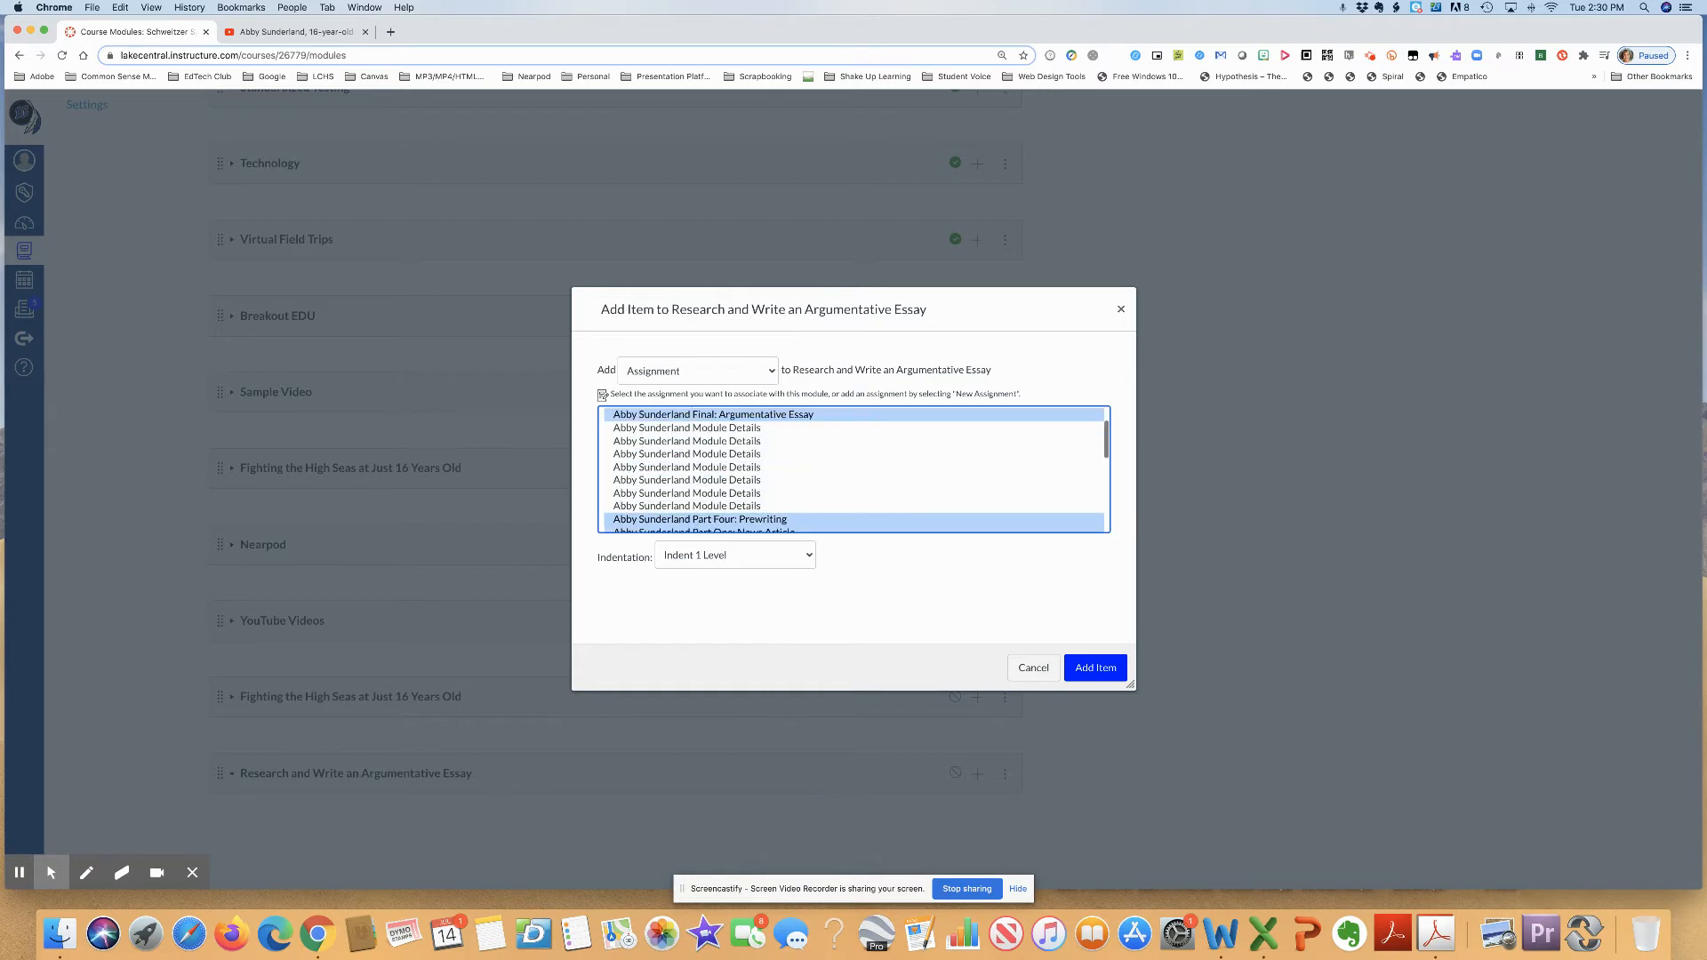
{"action": "scroll", "coordinate": [854, 470], "scroll_direction": "down", "scroll_amount": 3}
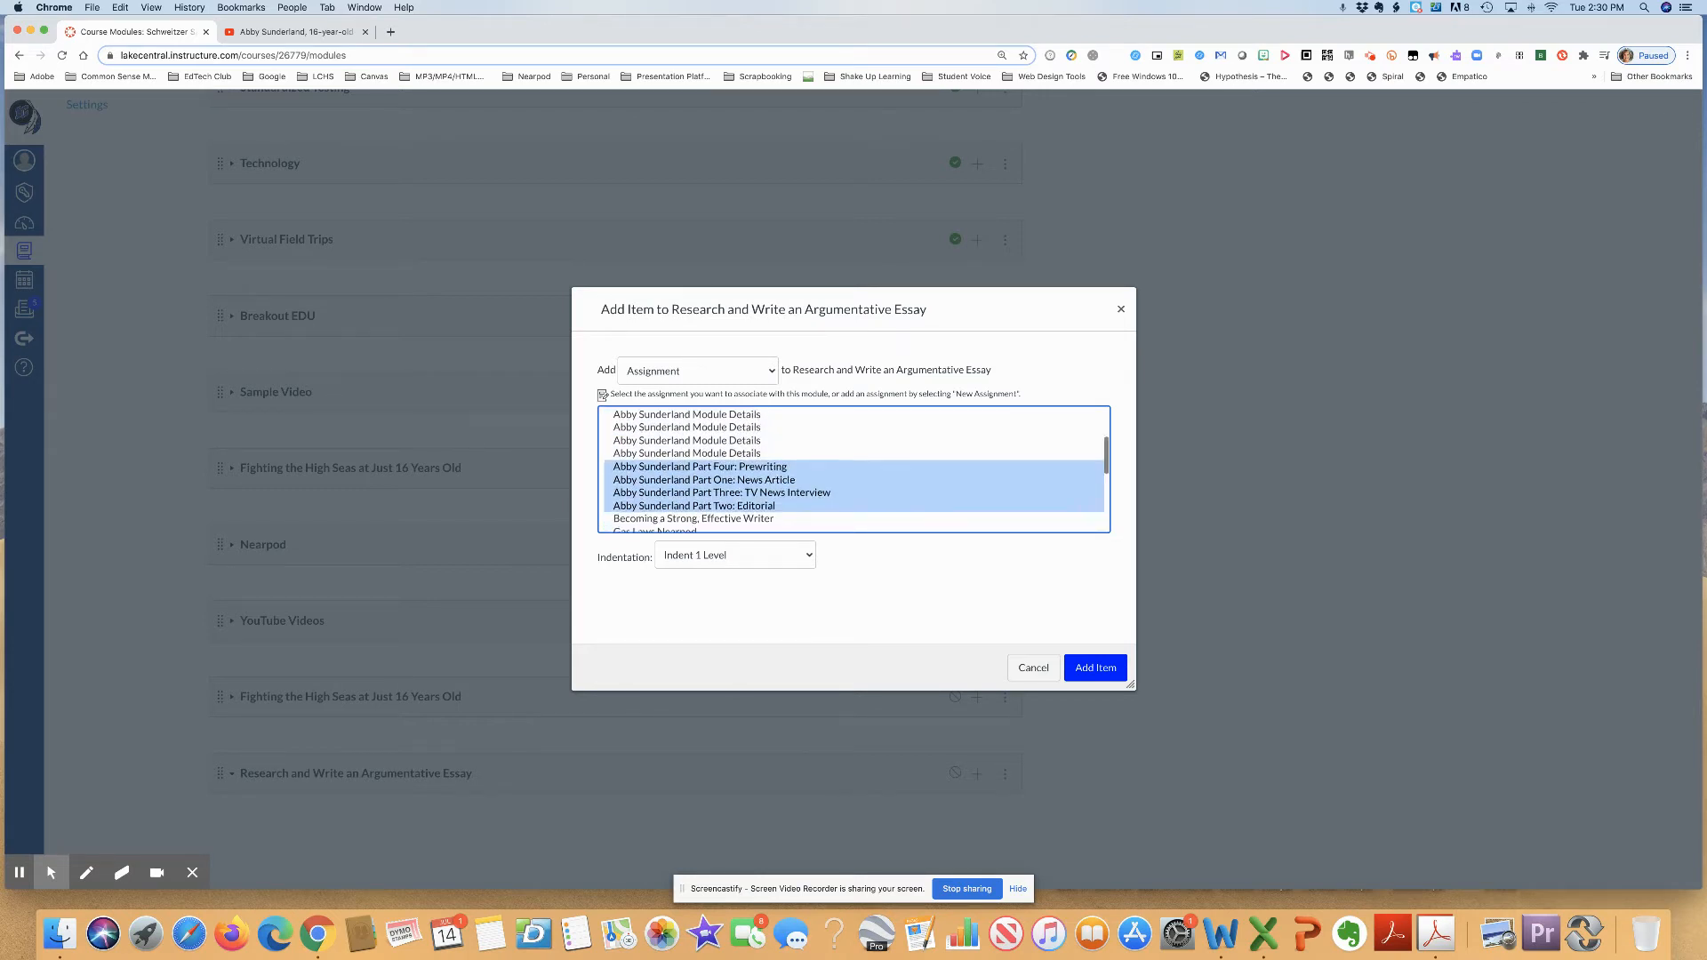
- Set the indentation to Don't Indent and add the selected assignments to the essay module
{"action": "left_click", "coordinate": [776, 560]}
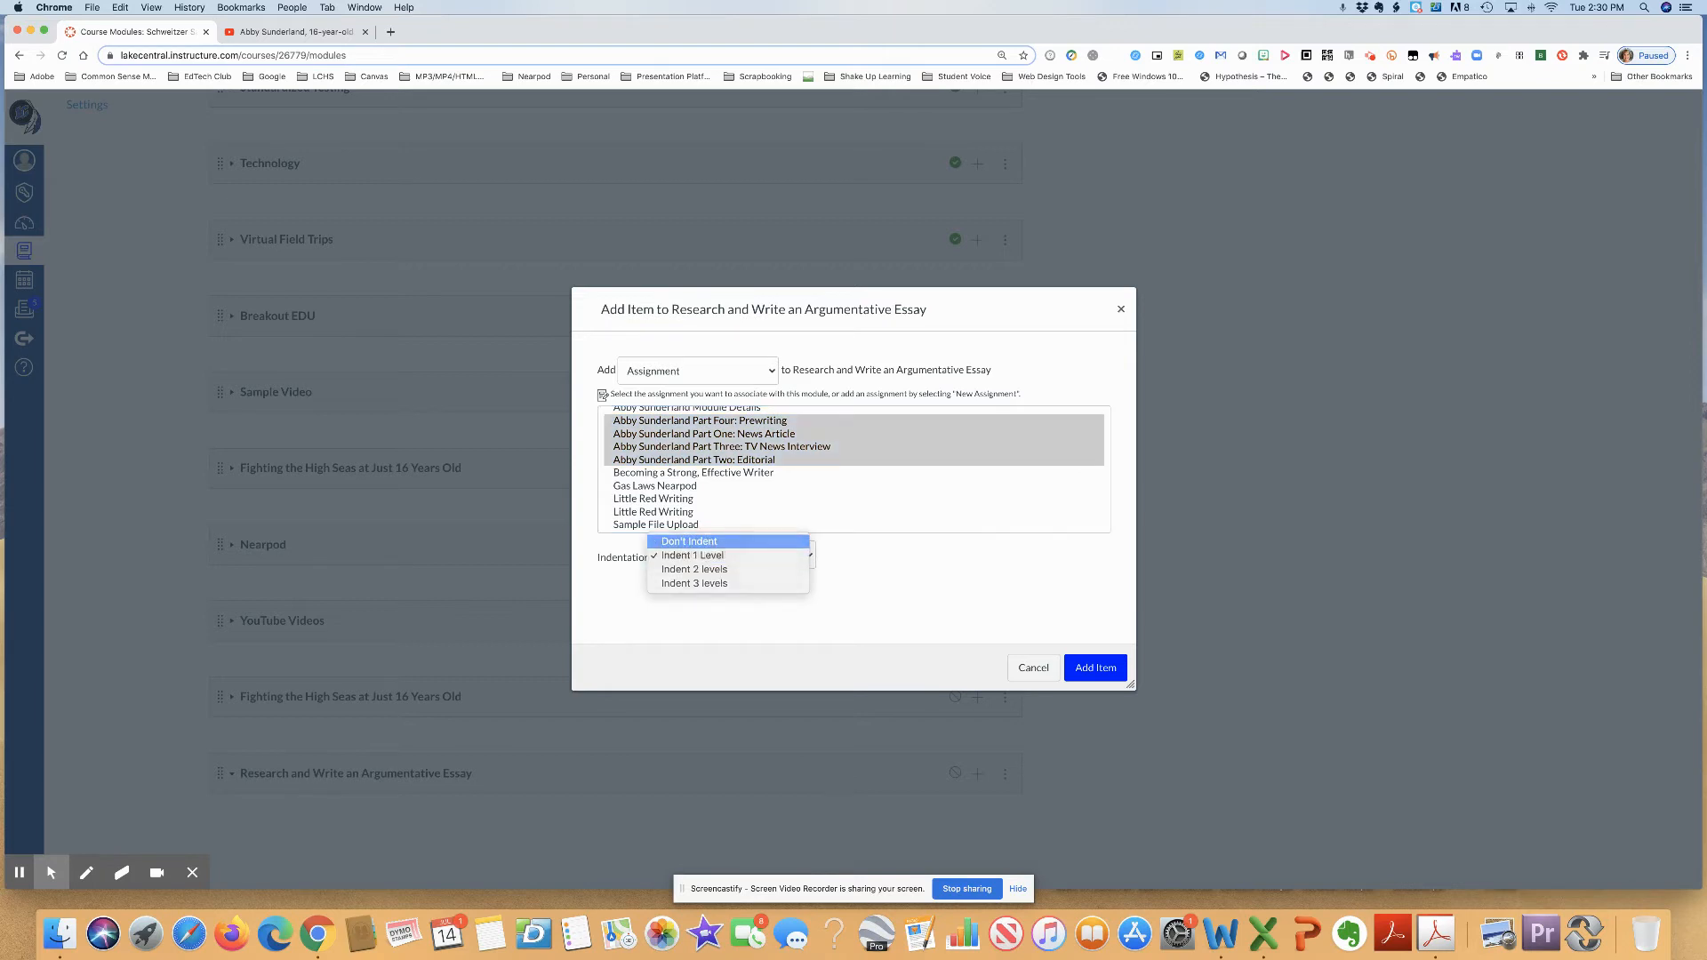
{"action": "left_click", "coordinate": [689, 542]}
{"action": "left_click", "coordinate": [1088, 668]}
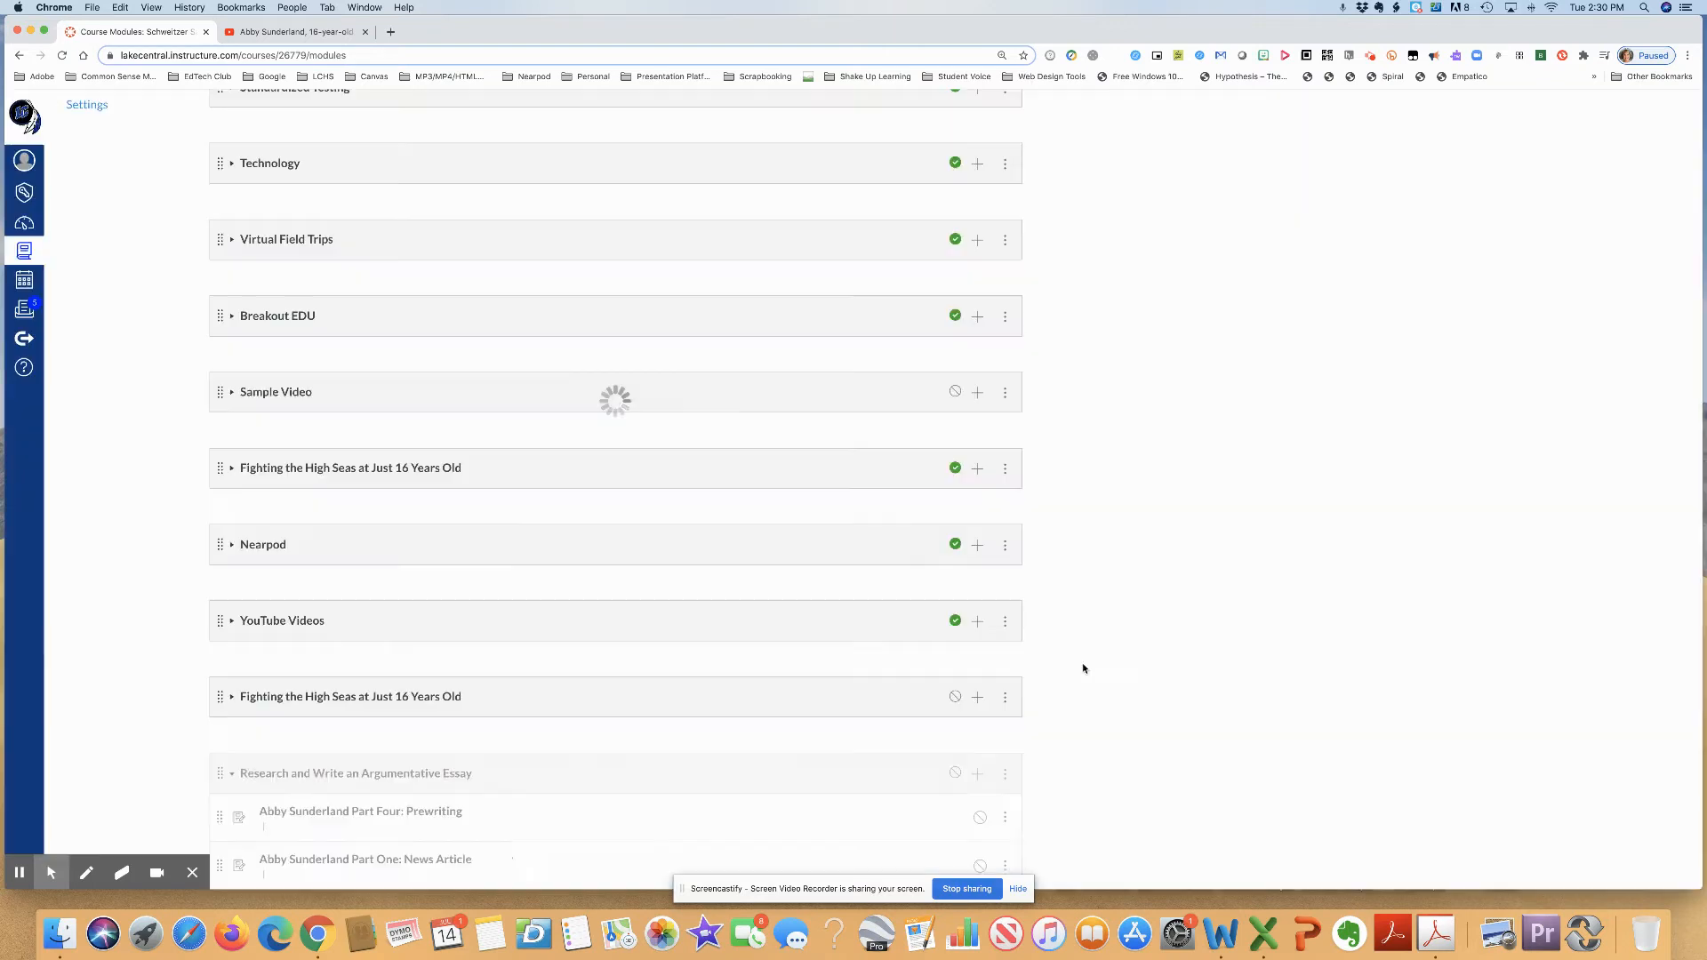
- Expand the unpublished Fighting the High Seas at Just 16 Years Old module and review its items alongside the essay module's assignments
{"action": "scroll", "coordinate": [1076, 667], "scroll_direction": "down", "scroll_amount": 3}
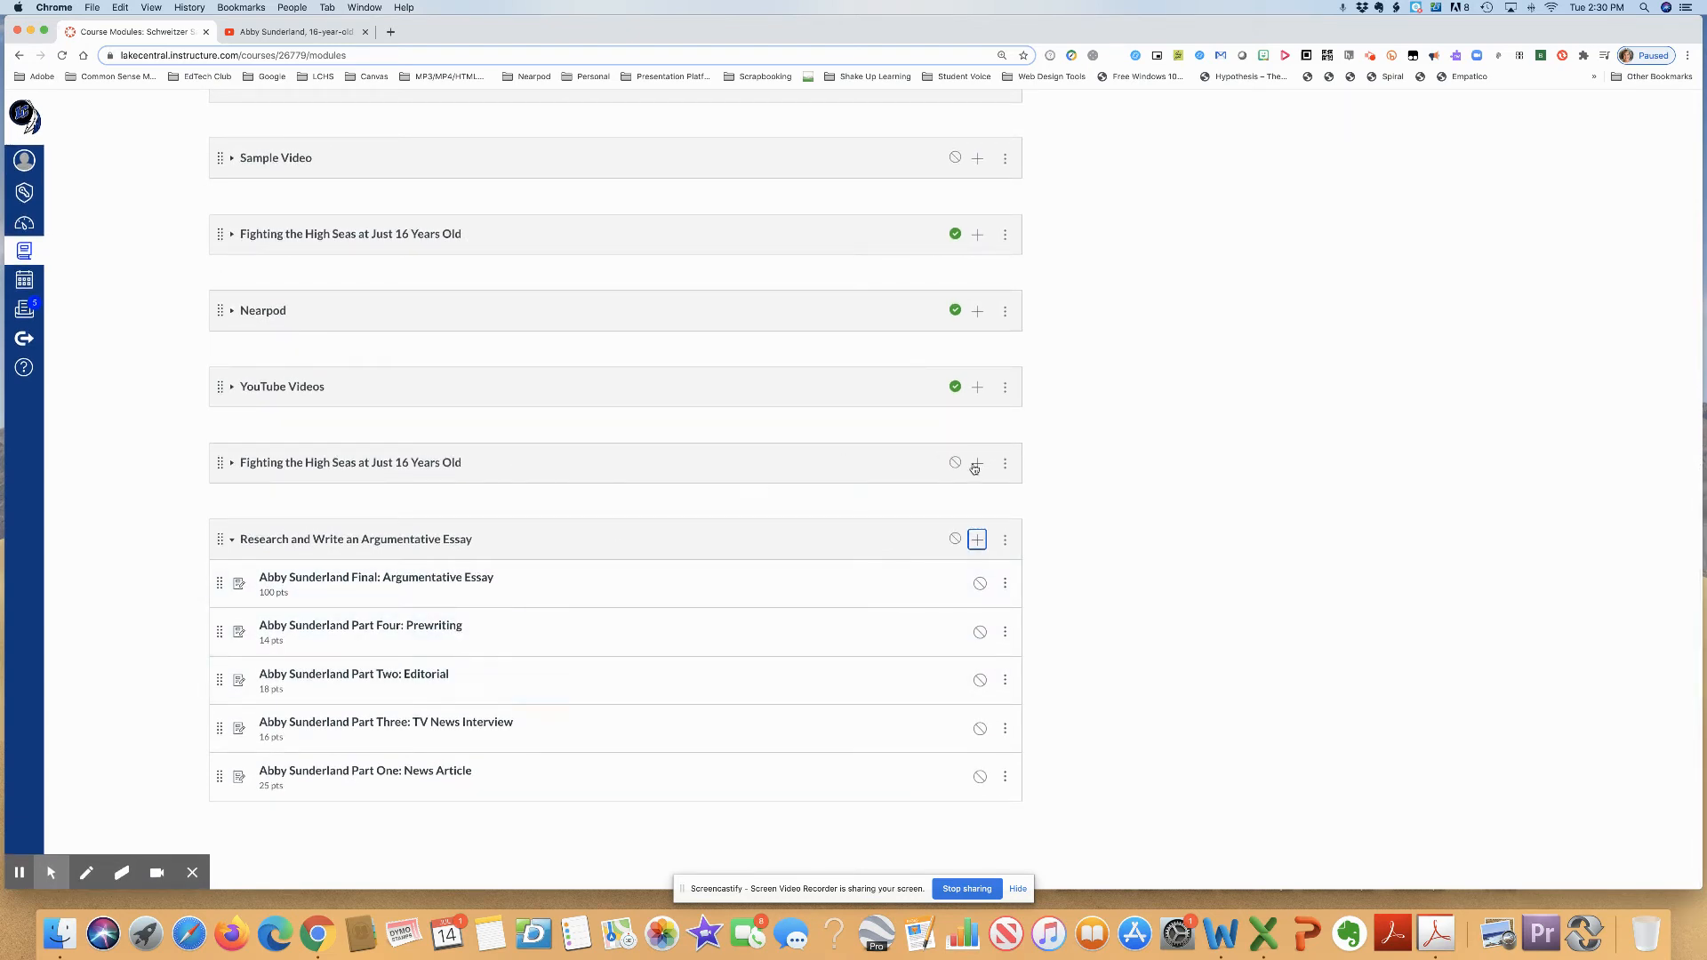
{"action": "left_click", "coordinate": [371, 464]}
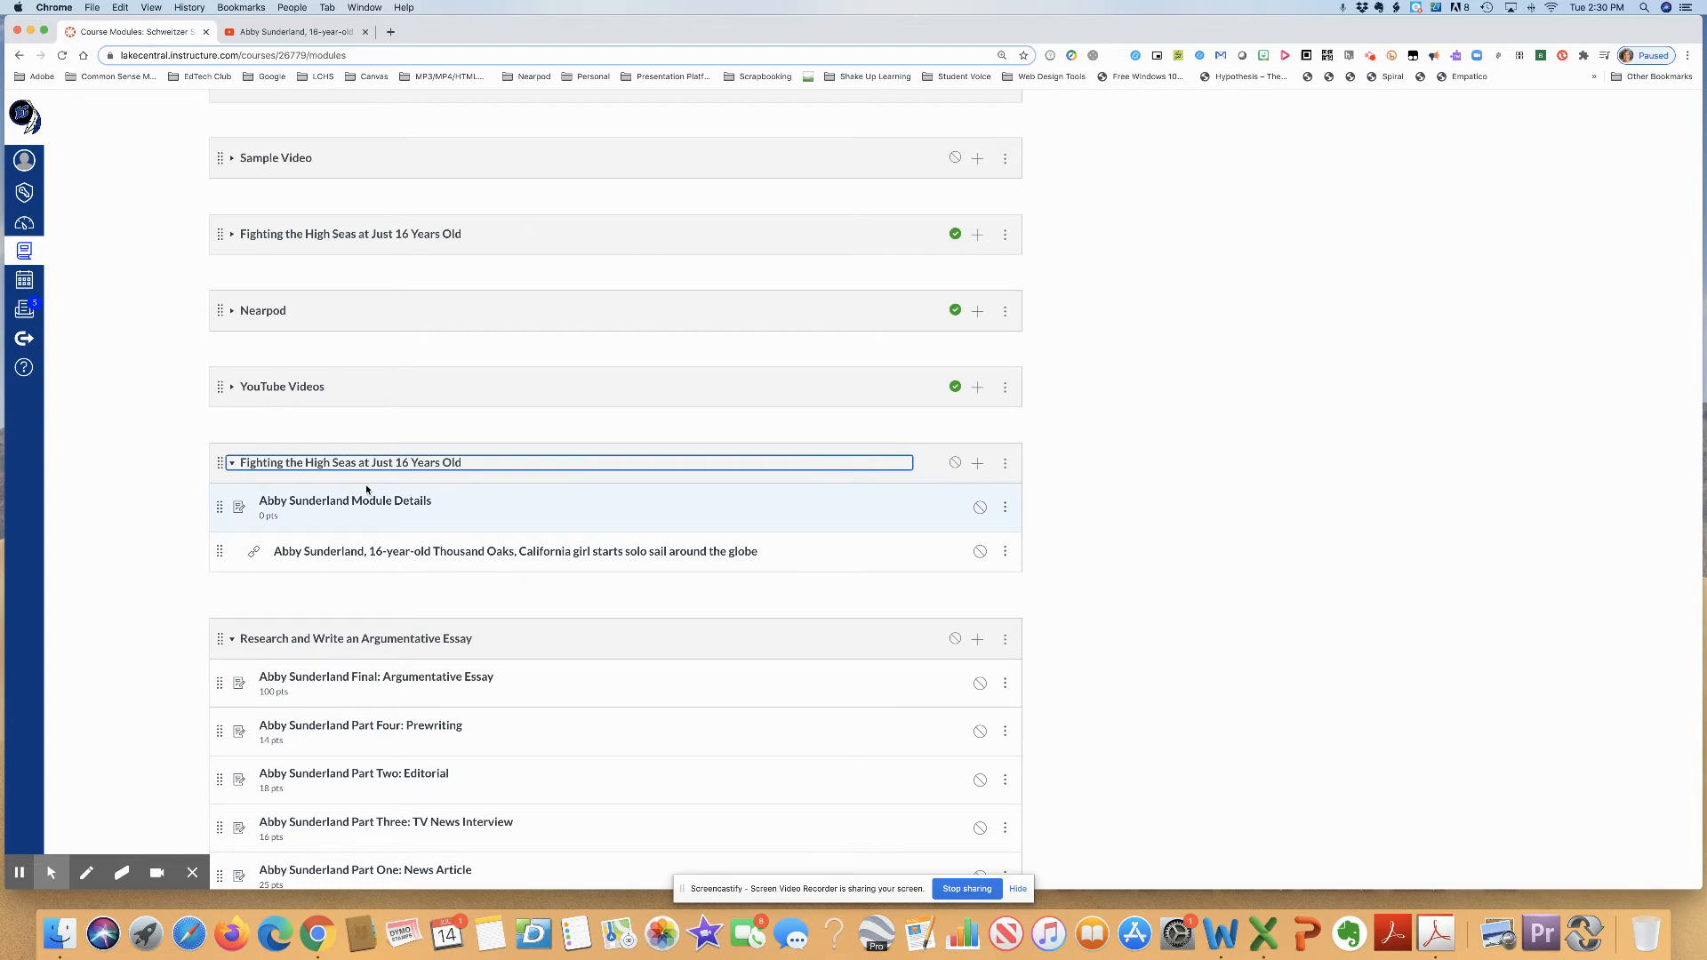
{"action": "scroll", "coordinate": [360, 485], "scroll_direction": "down", "scroll_amount": 3}
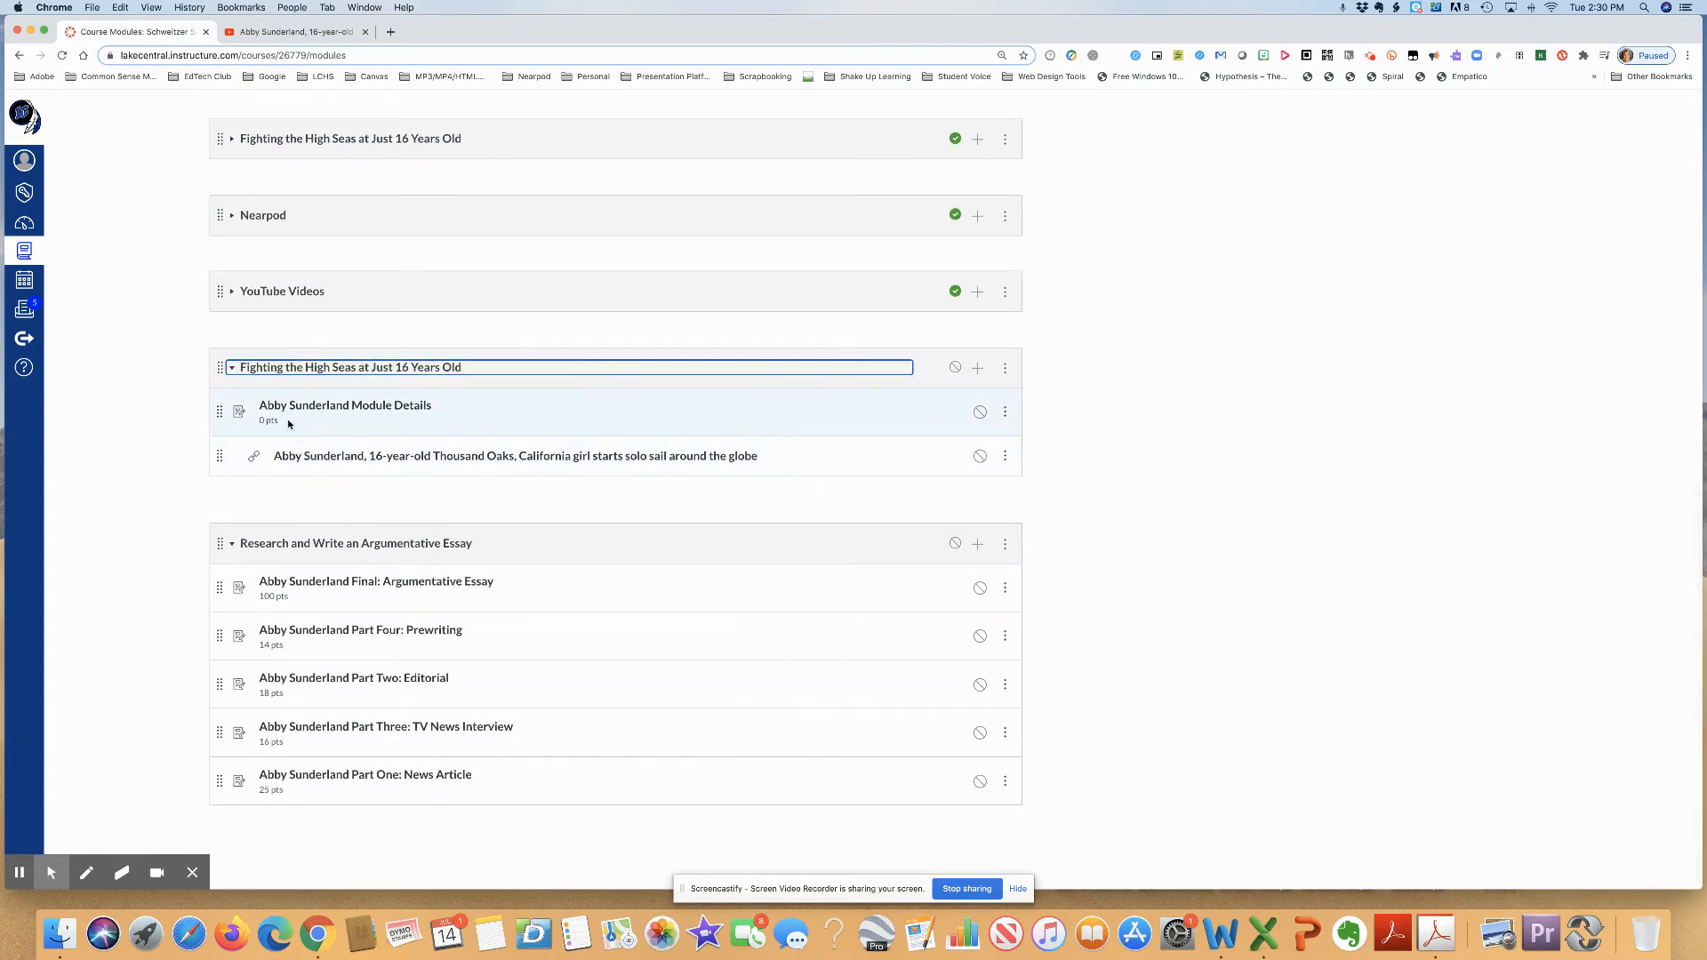
{"action": "scroll", "coordinate": [355, 627], "scroll_direction": "down", "scroll_amount": 1}
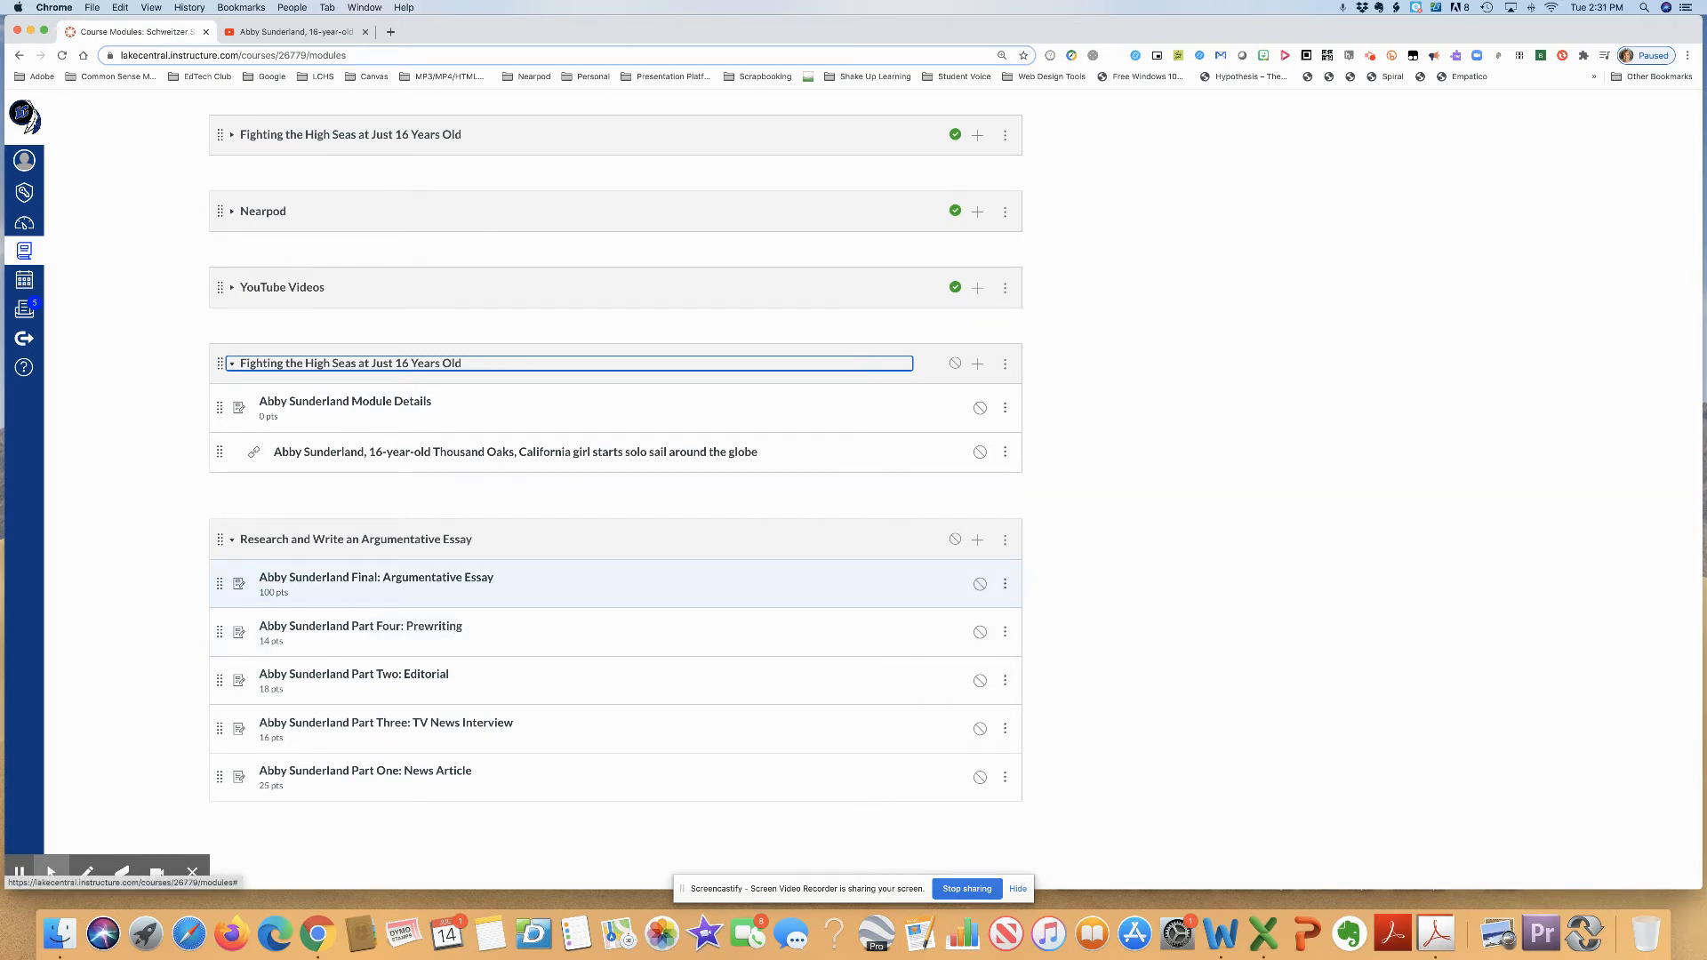
- Move the Abby Sunderland Final: Argumentative Essay assignment to the bottom of the Research and Write an Argumentative Essay module
{"action": "left_click", "coordinate": [1006, 587]}
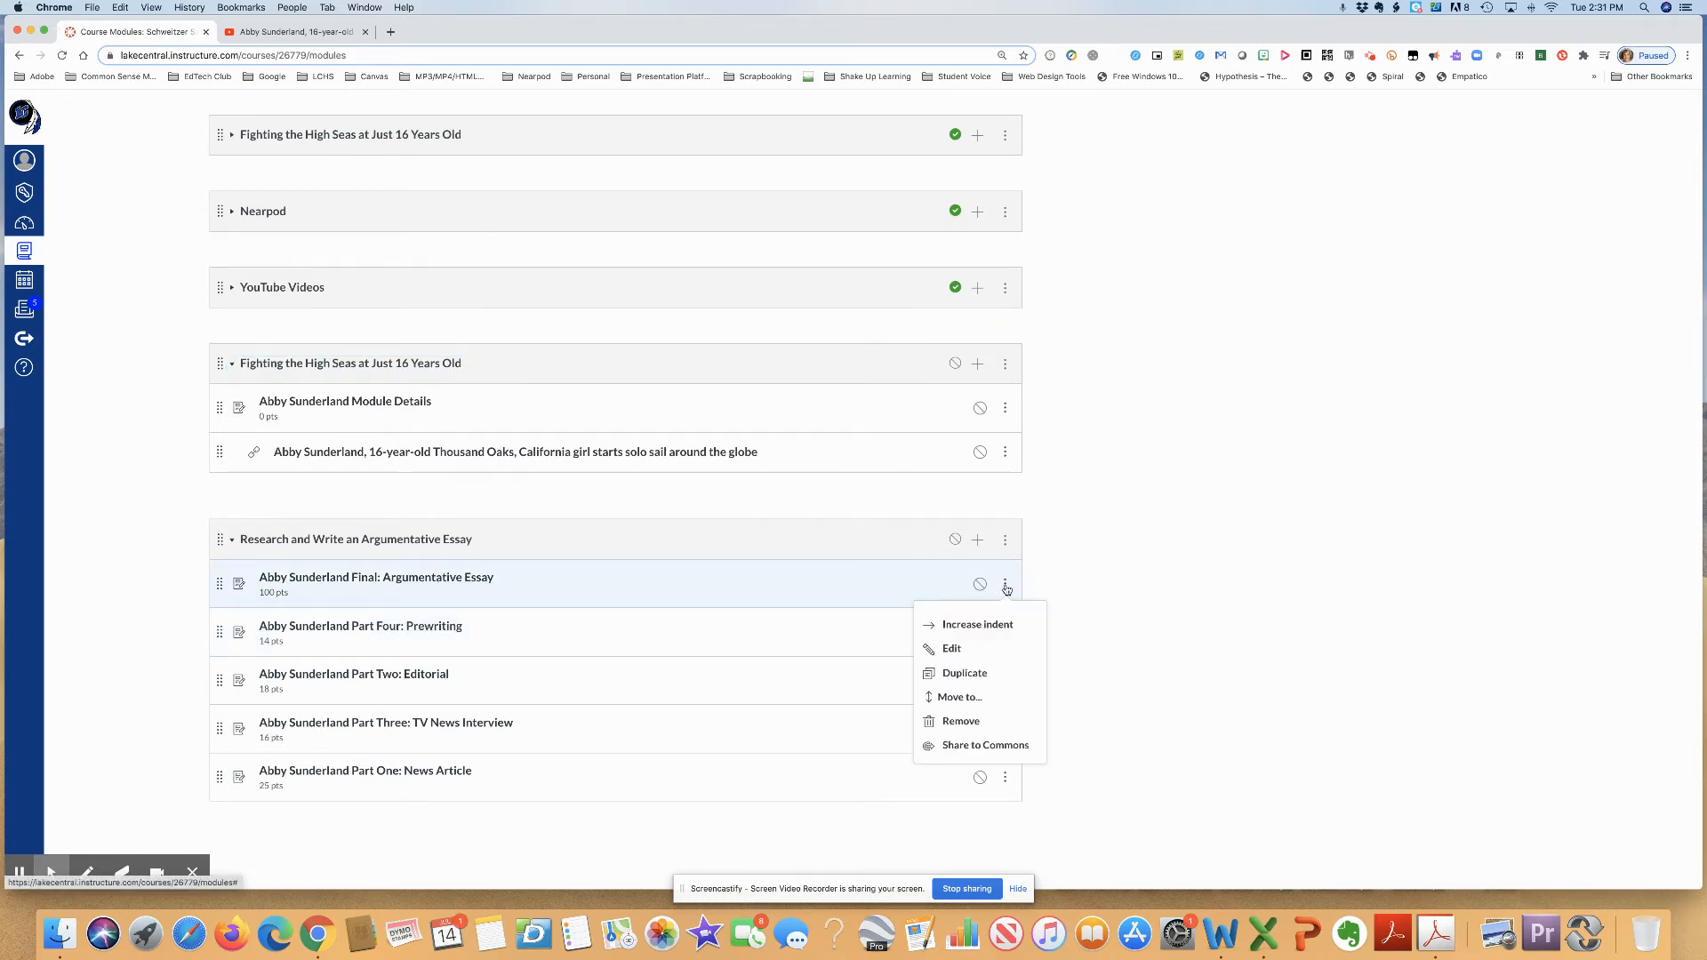
{"action": "left_click", "coordinate": [969, 699]}
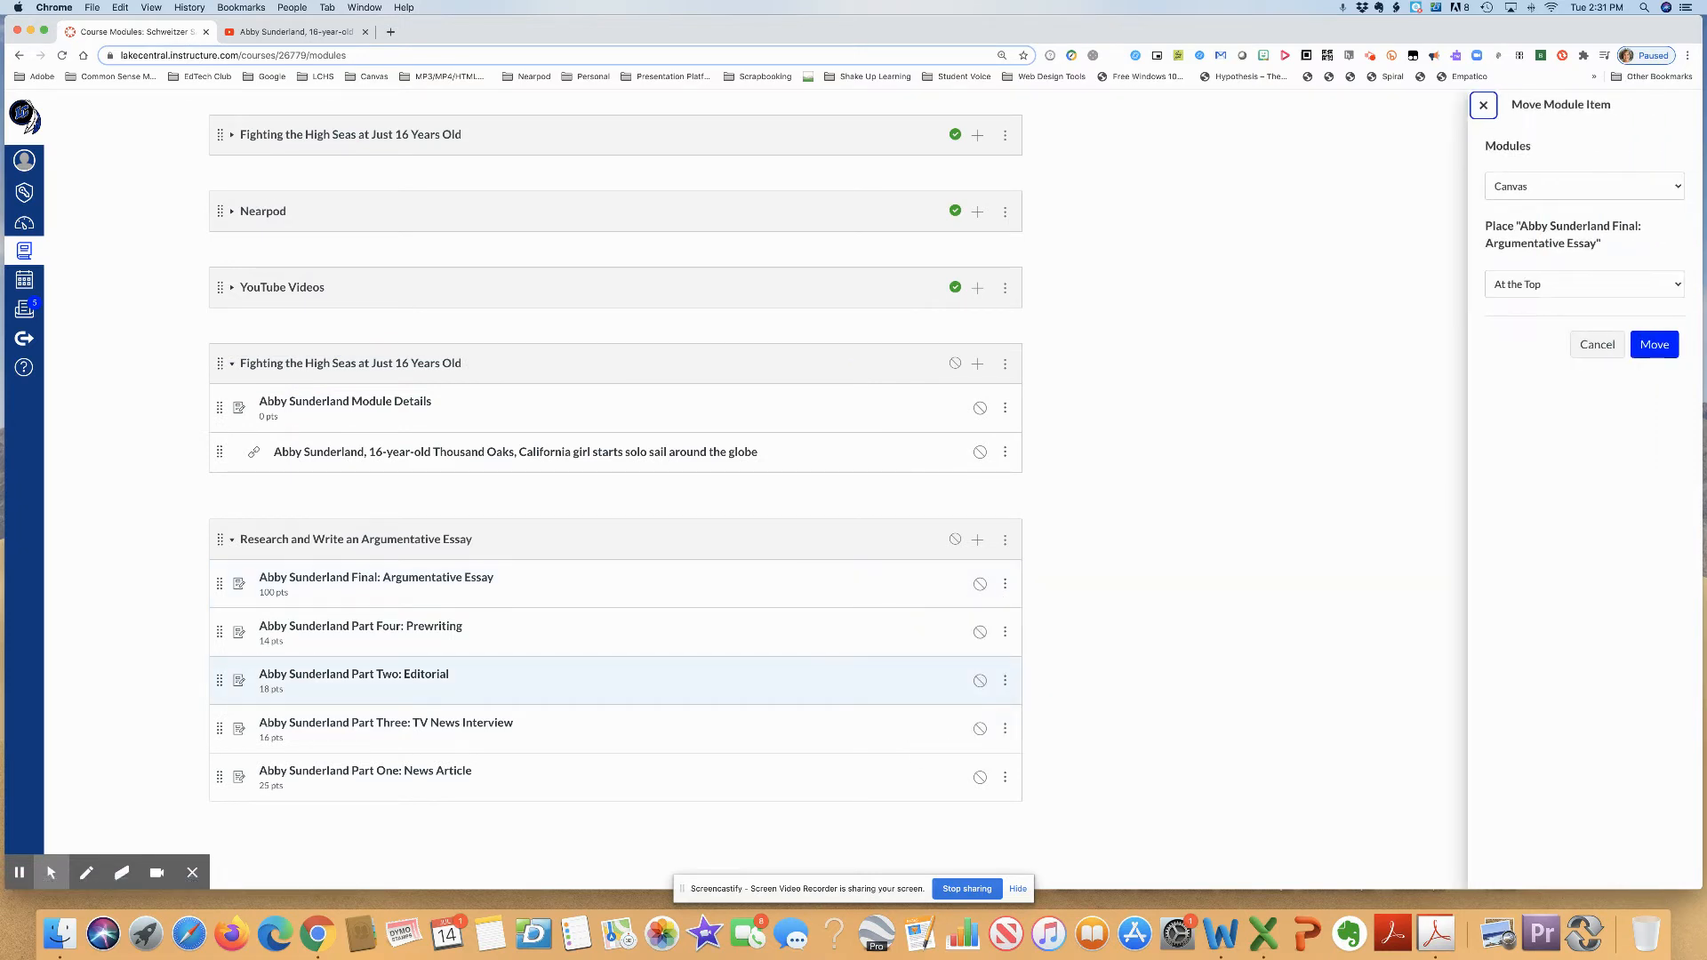
{"action": "left_click", "coordinate": [1655, 189]}
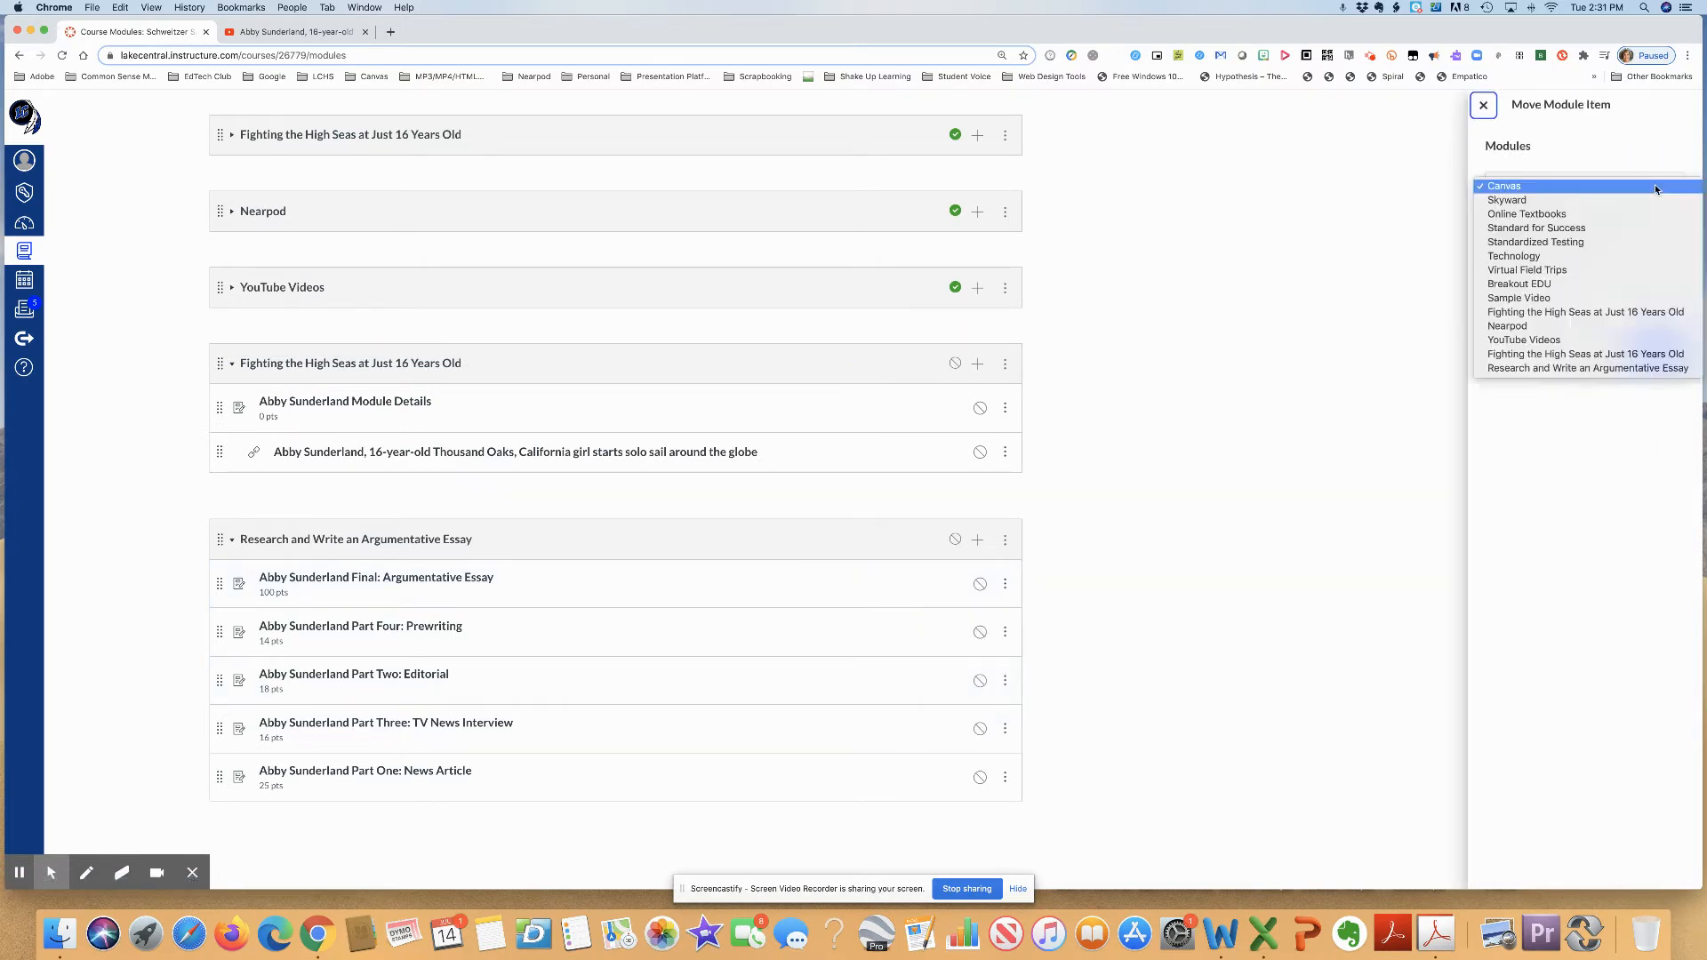
{"action": "key", "text": "Down"}
{"action": "key", "text": "Down"}
{"action": "key", "text": "Down"}
{"action": "key", "text": "Down"}
{"action": "key", "text": "Down"}
{"action": "key", "text": "Down"}
{"action": "key", "text": "Down"}
{"action": "key", "text": "Down"}
{"action": "key", "text": "Down"}
{"action": "key", "text": "Down"}
{"action": "key", "text": "Down"}
{"action": "key", "text": "Down"}
{"action": "key", "text": "Down"}
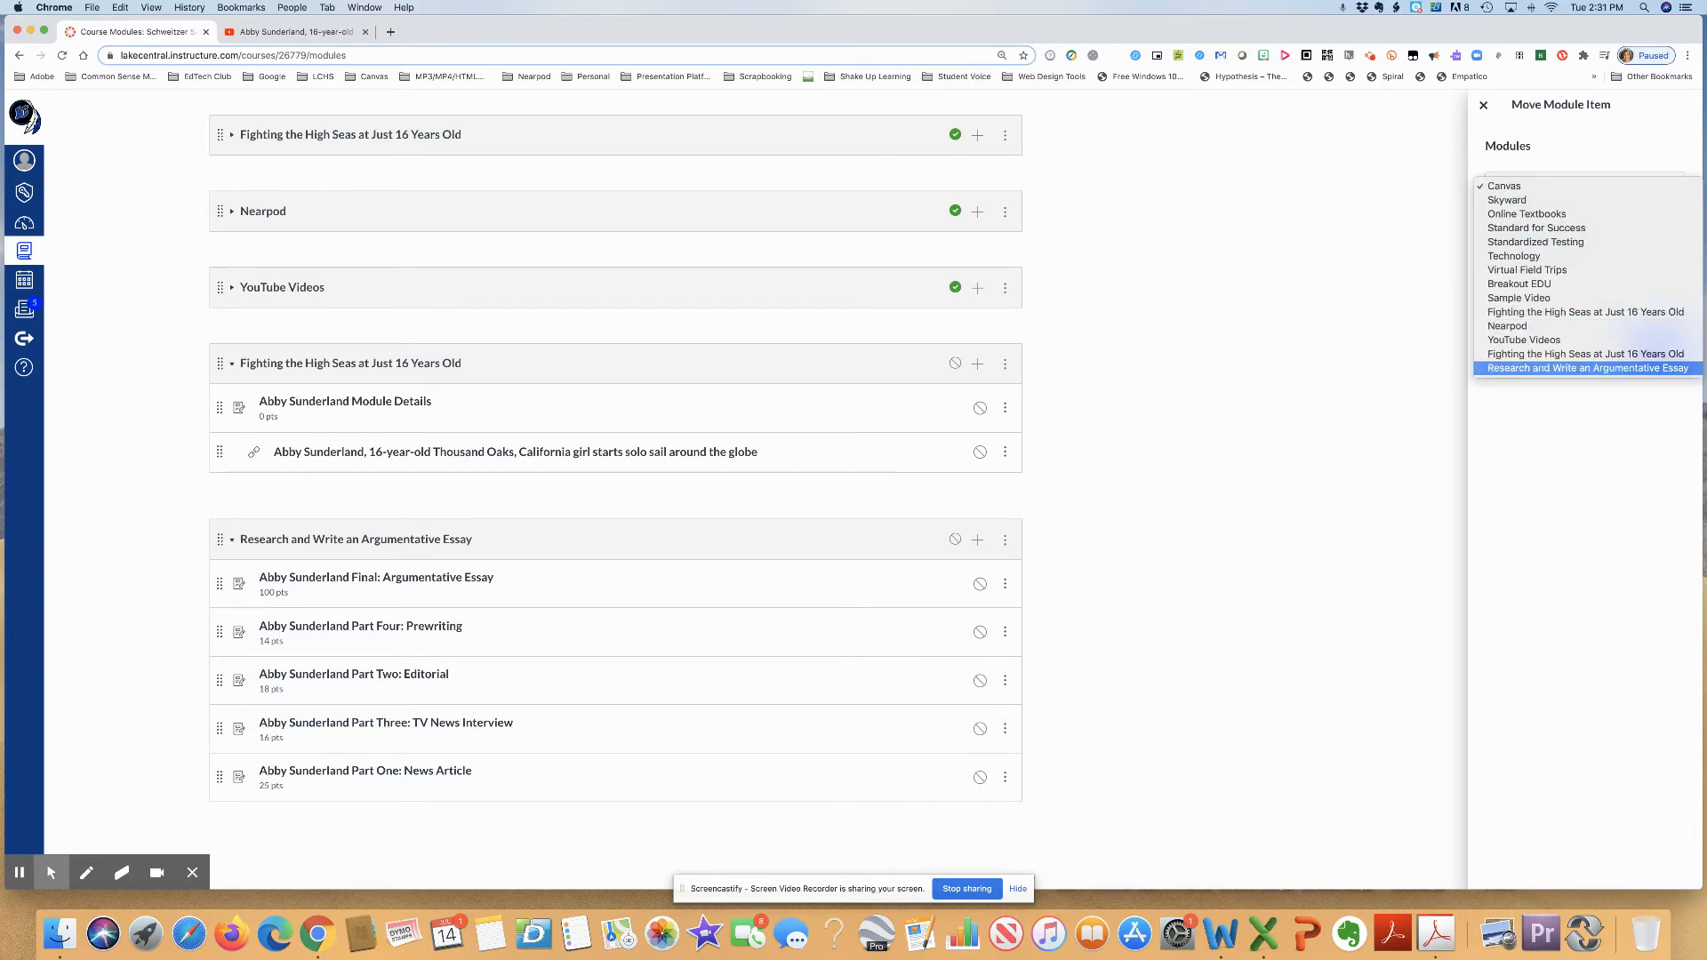
{"action": "key", "text": "Return"}
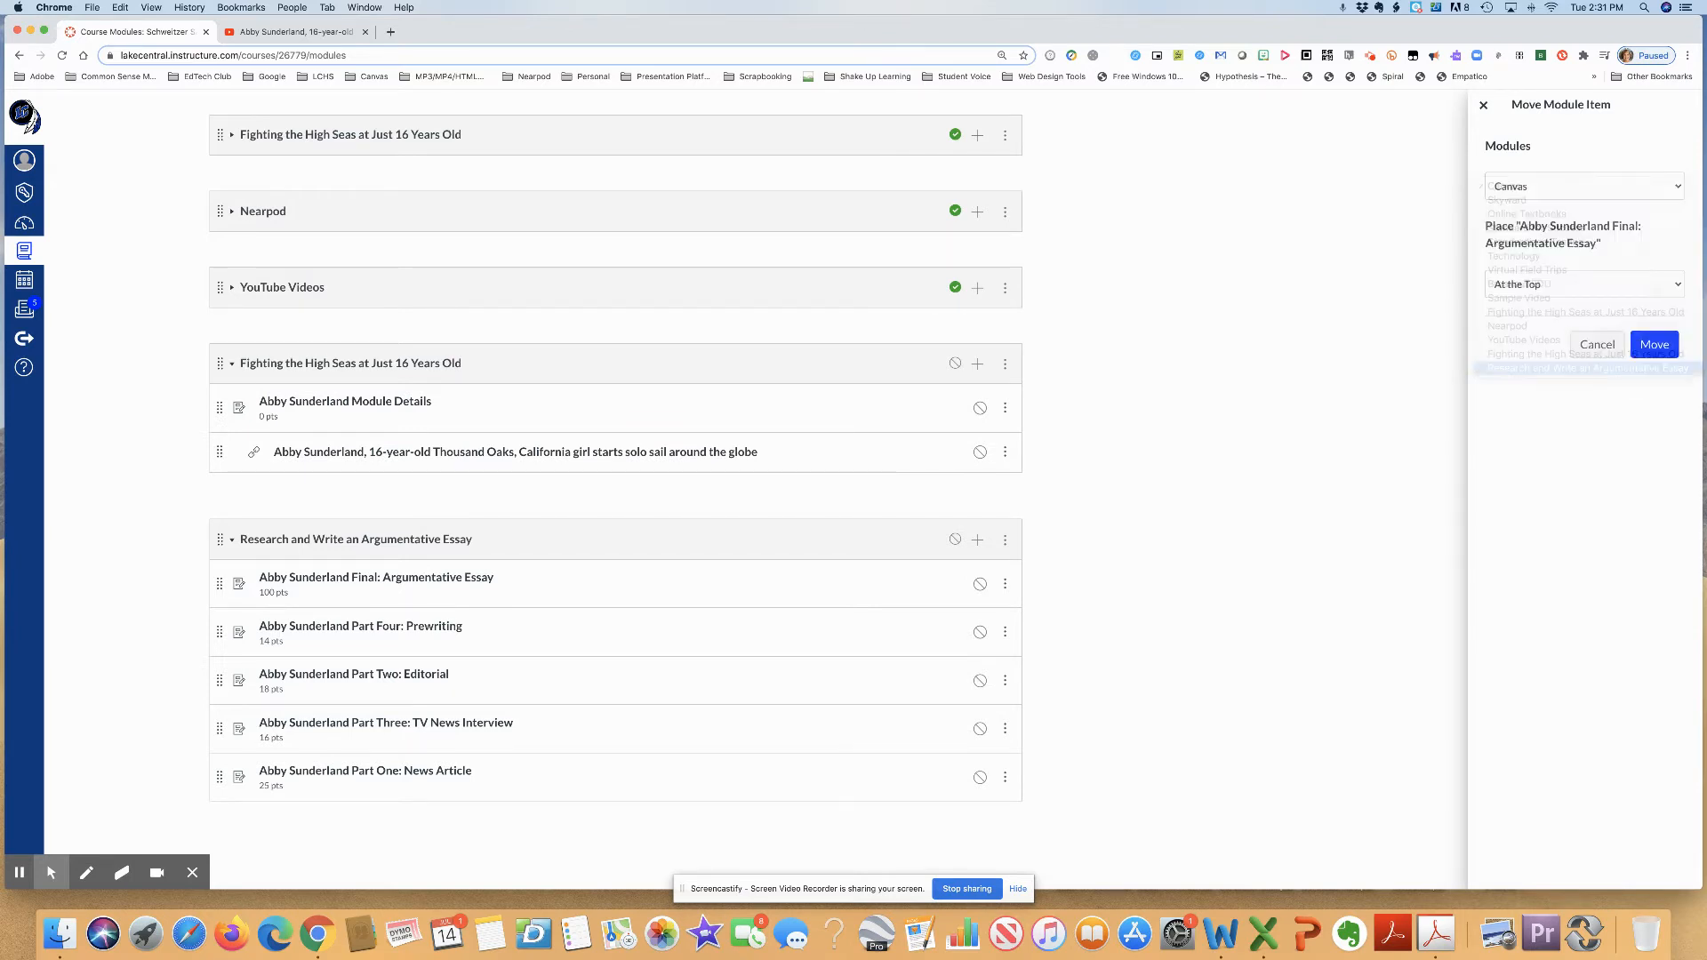
{"action": "left_click", "coordinate": [1580, 289]}
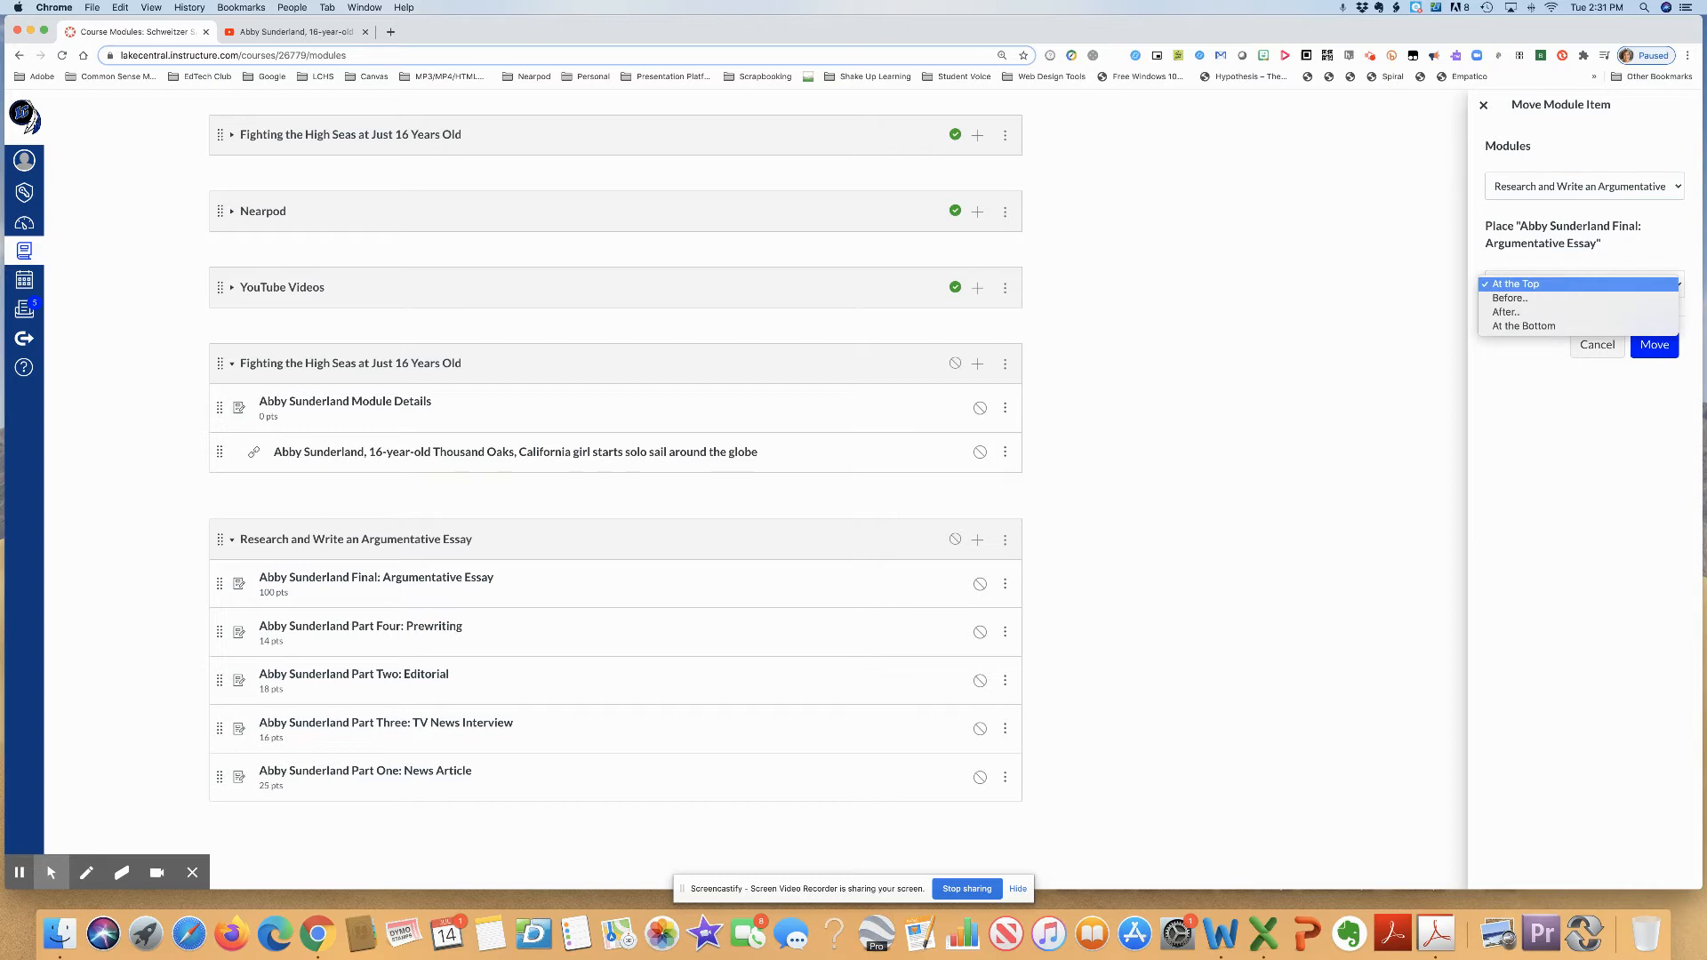
{"action": "key", "text": "Down"}
{"action": "key", "text": "Down"}
{"action": "key", "text": "Down"}
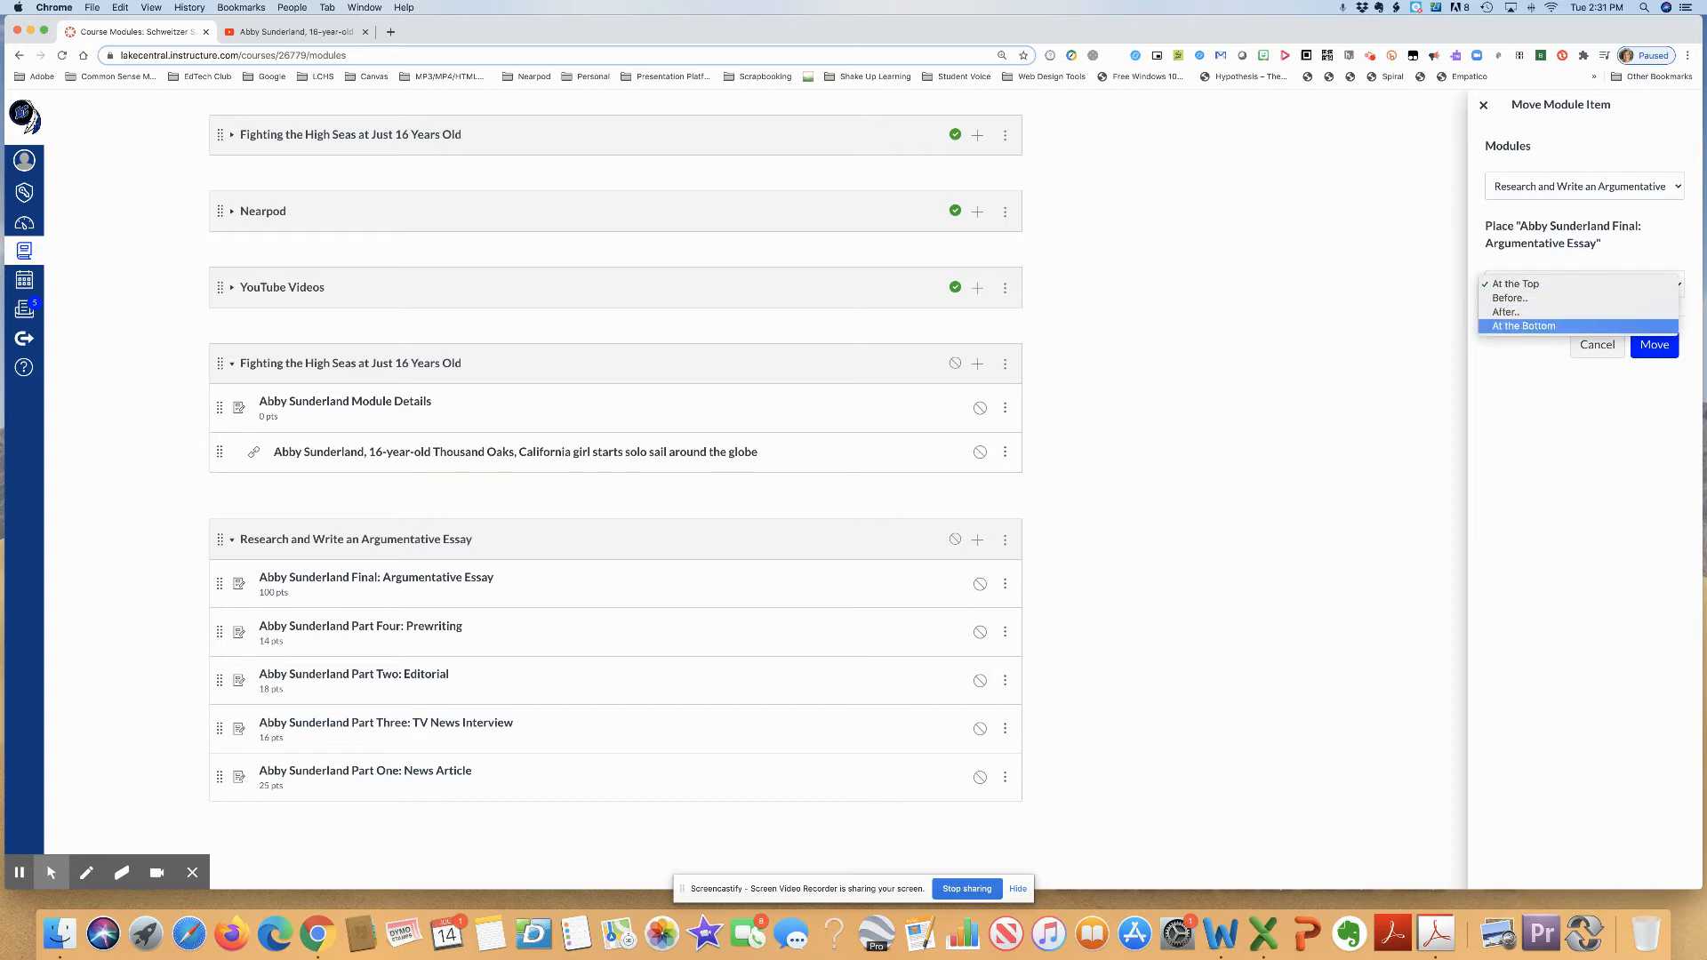
{"action": "key", "text": "Return"}
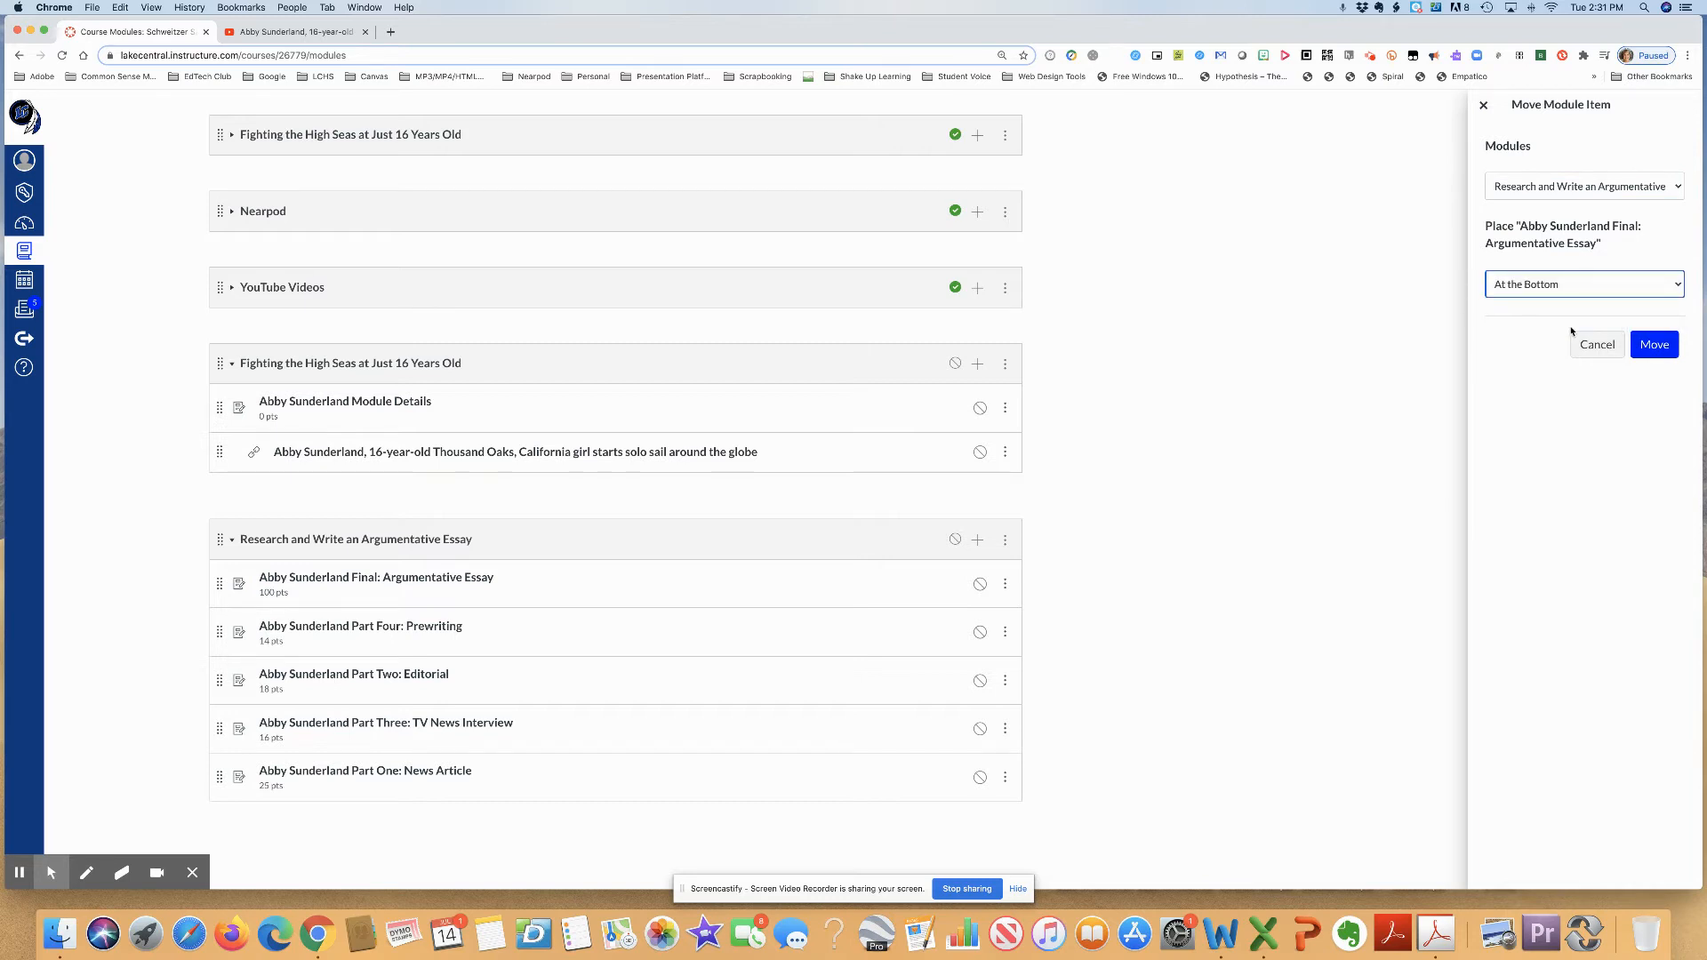
{"action": "left_click", "coordinate": [1651, 346]}
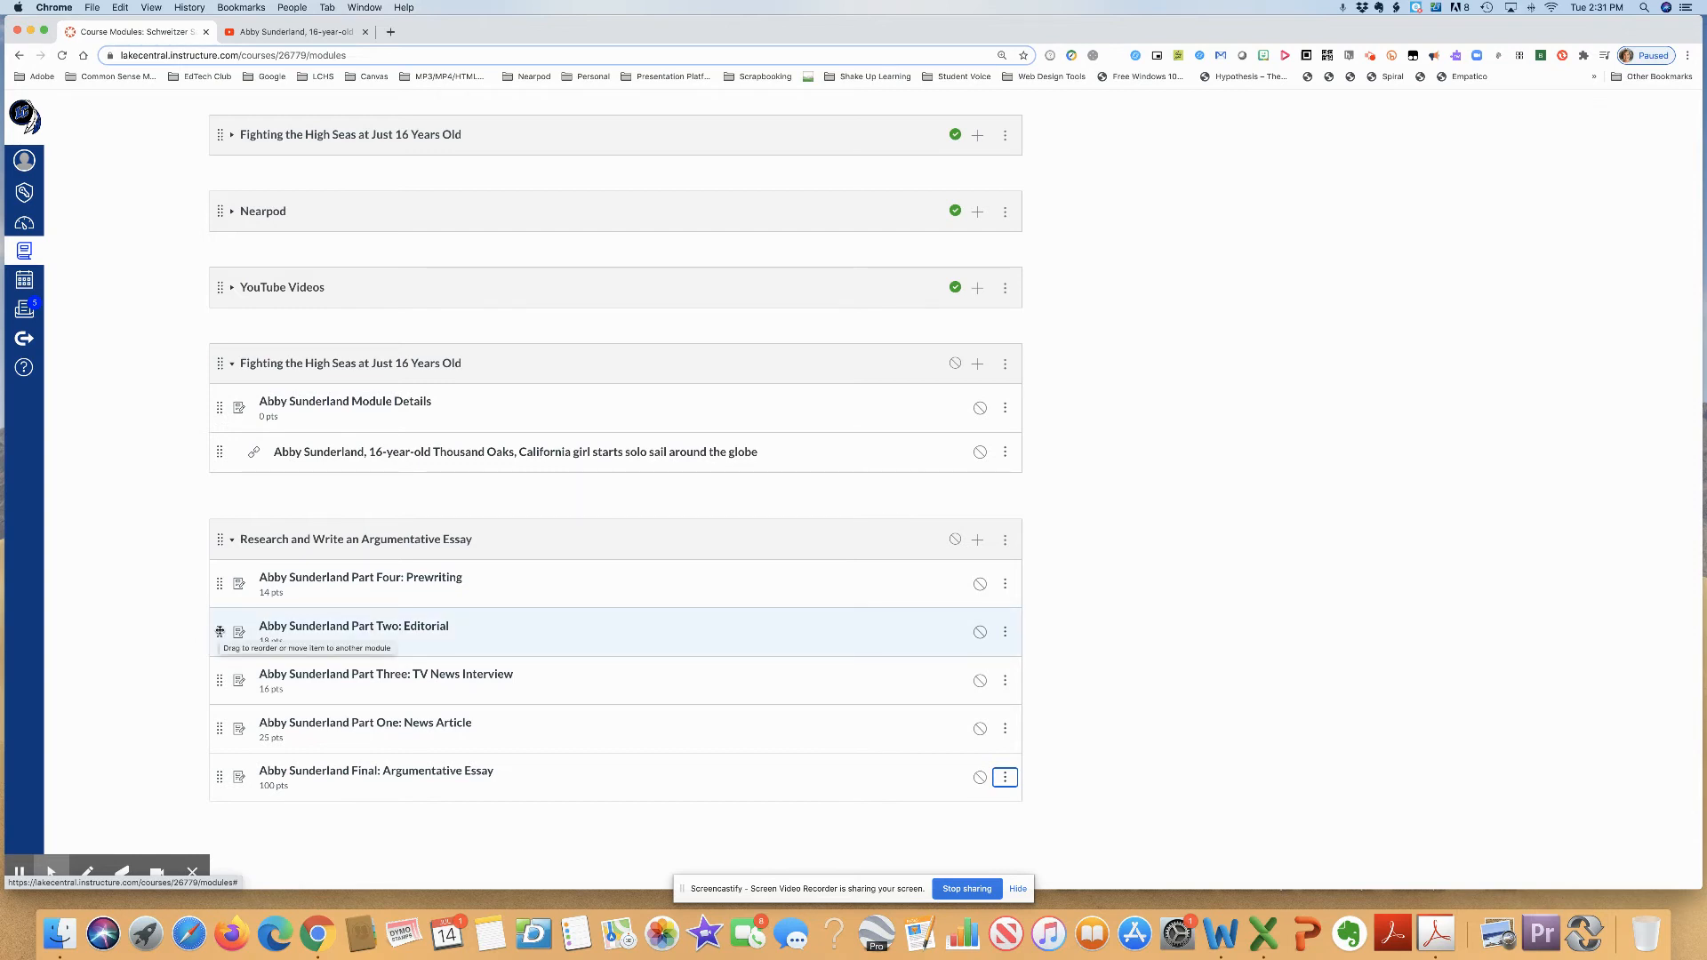
- Reorder the other essay assignments from Part One to Part Four and increase the indent of the Final: Argumentative Essay item
{"action": "left_click_drag", "start_coordinate": [220, 632], "coordinate": [223, 587]}
{"action": "left_click_drag", "start_coordinate": [228, 678], "coordinate": [235, 598]}
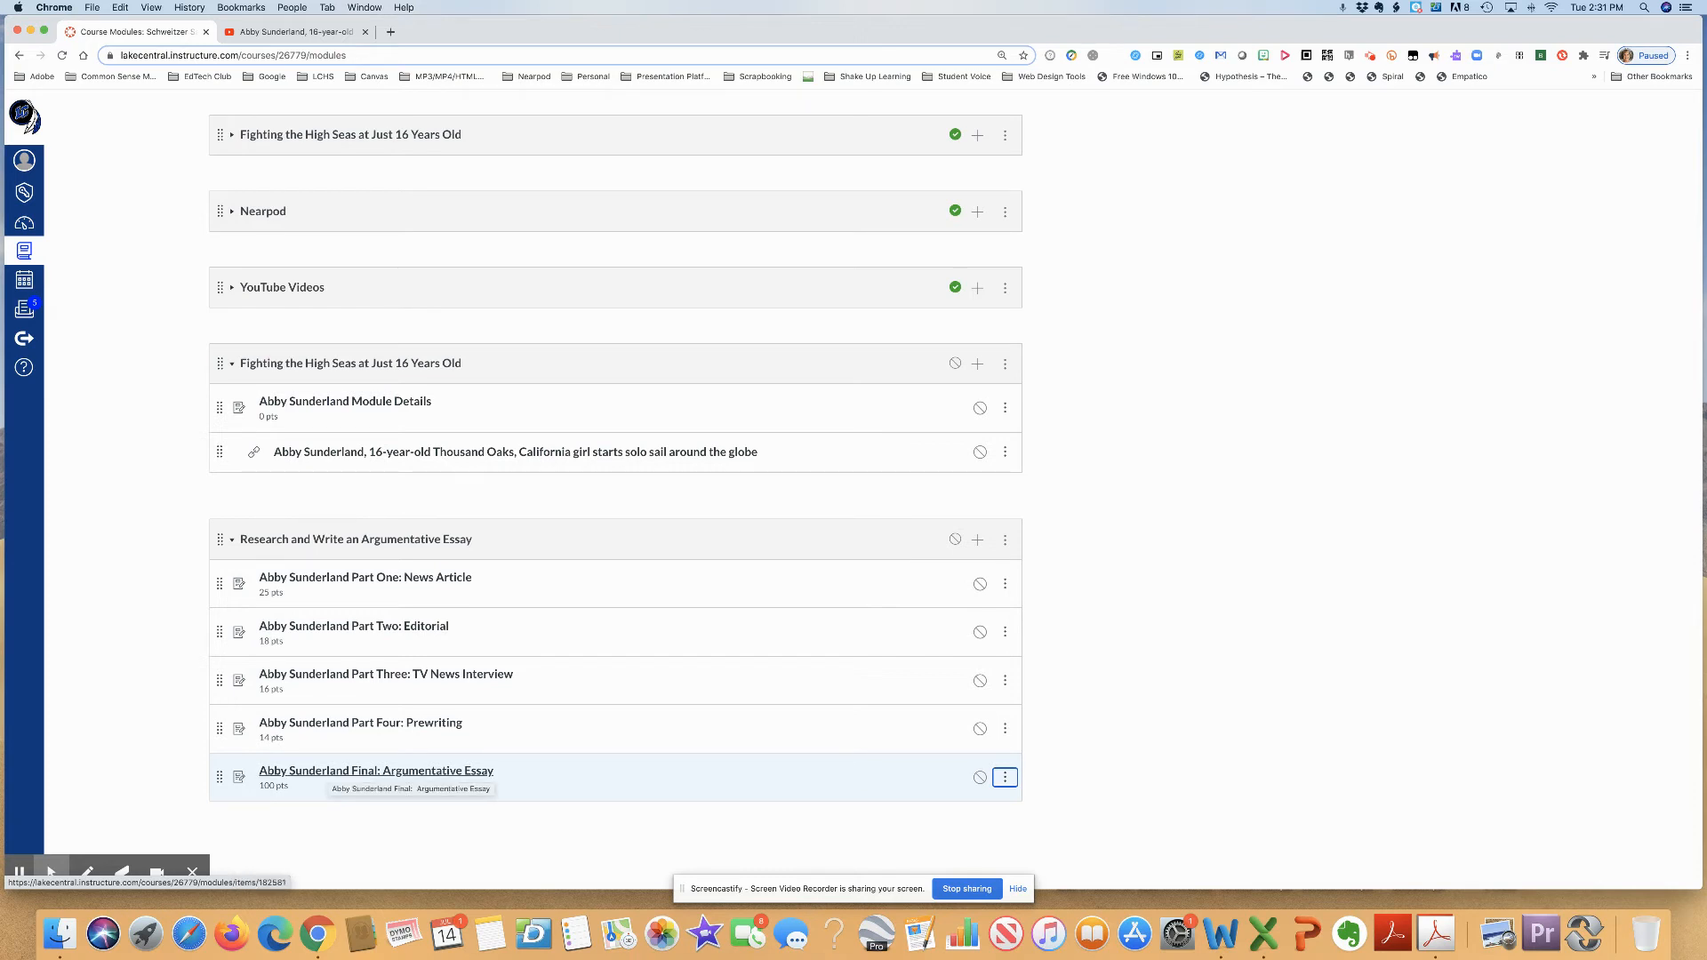
{"action": "left_click", "coordinate": [1005, 778]}
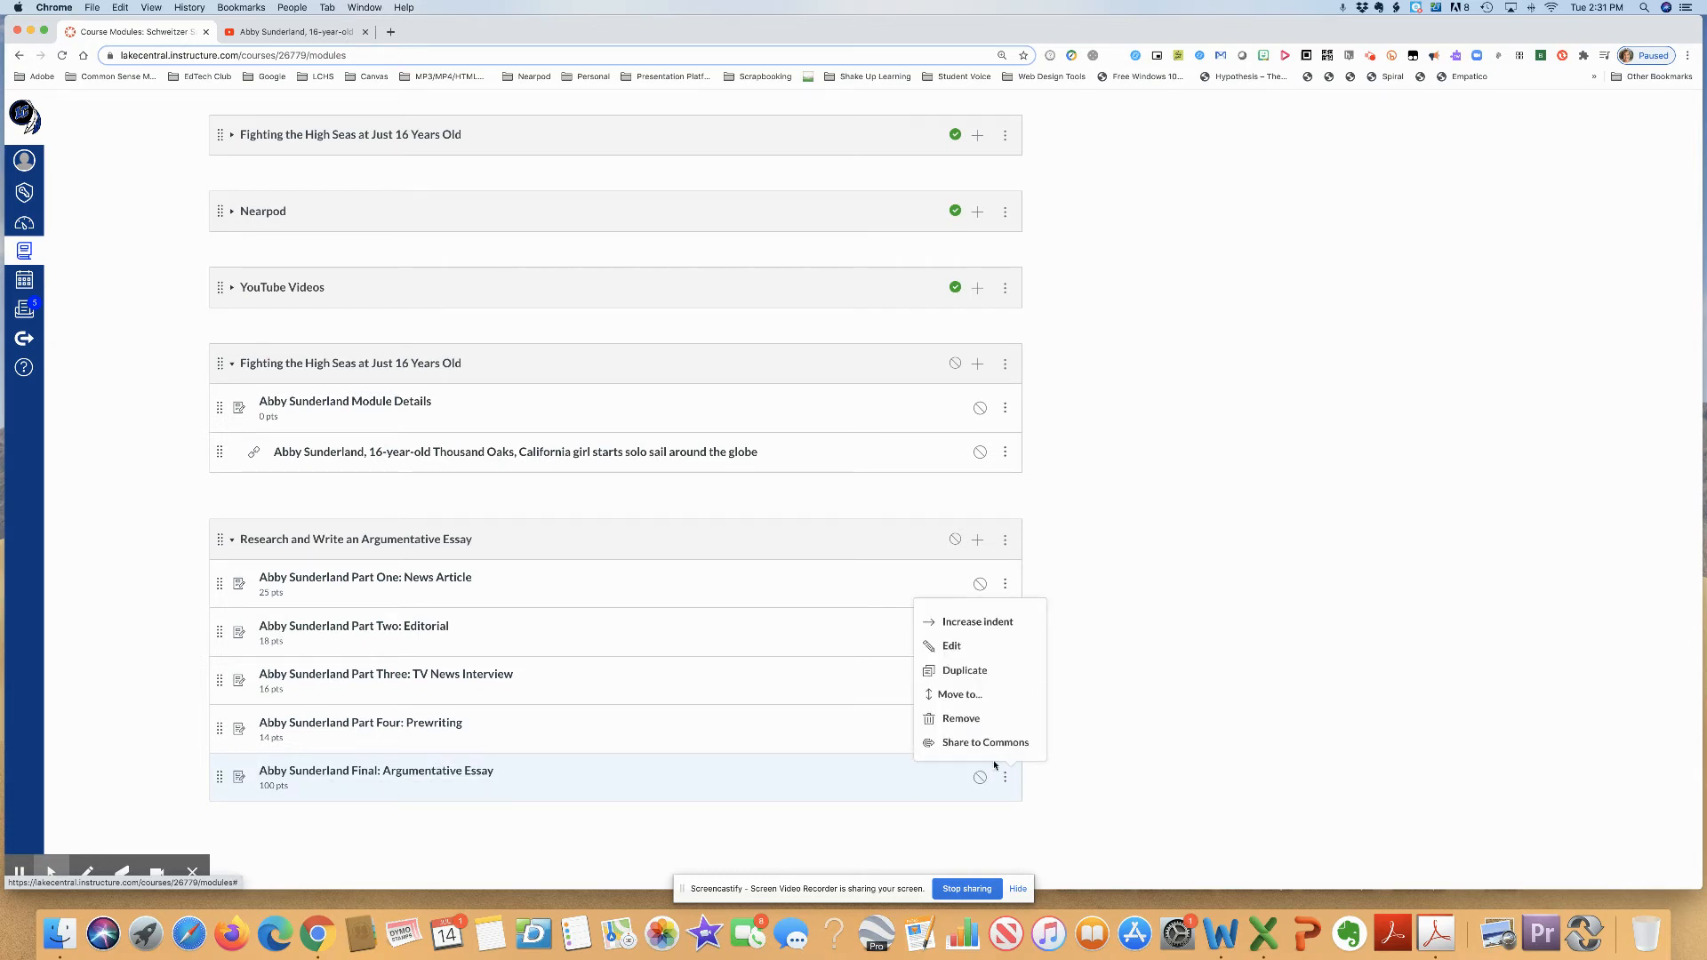
{"action": "left_click", "coordinate": [1001, 622]}
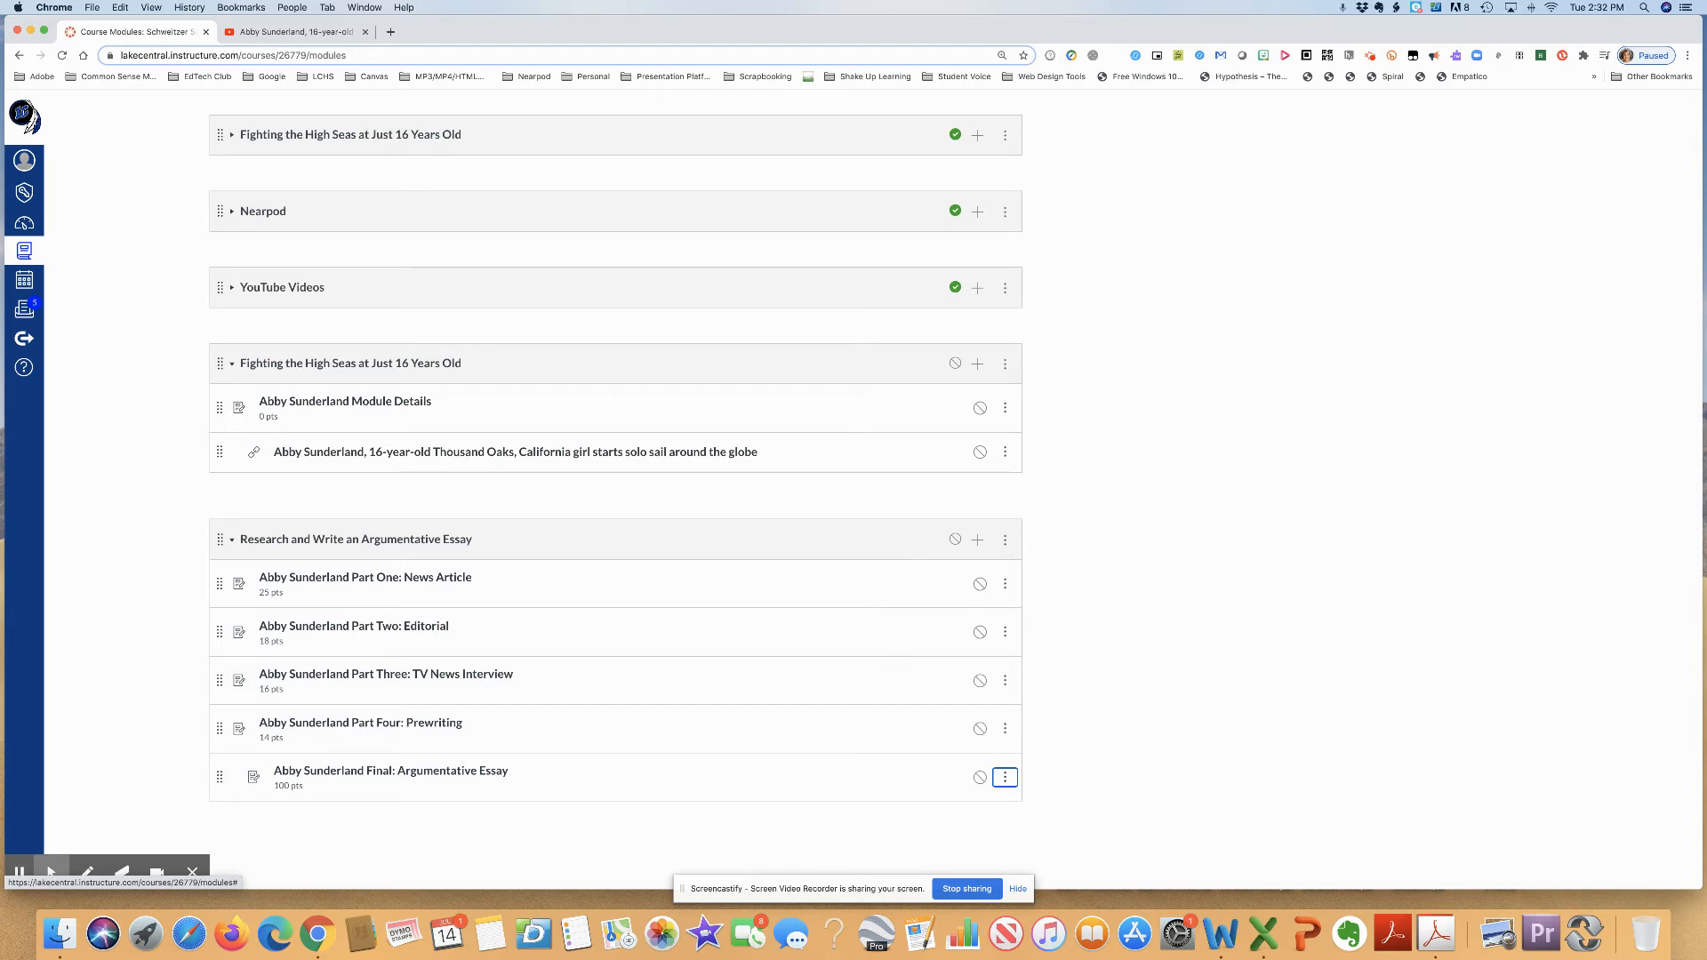
{"action": "left_click", "coordinate": [1005, 539]}
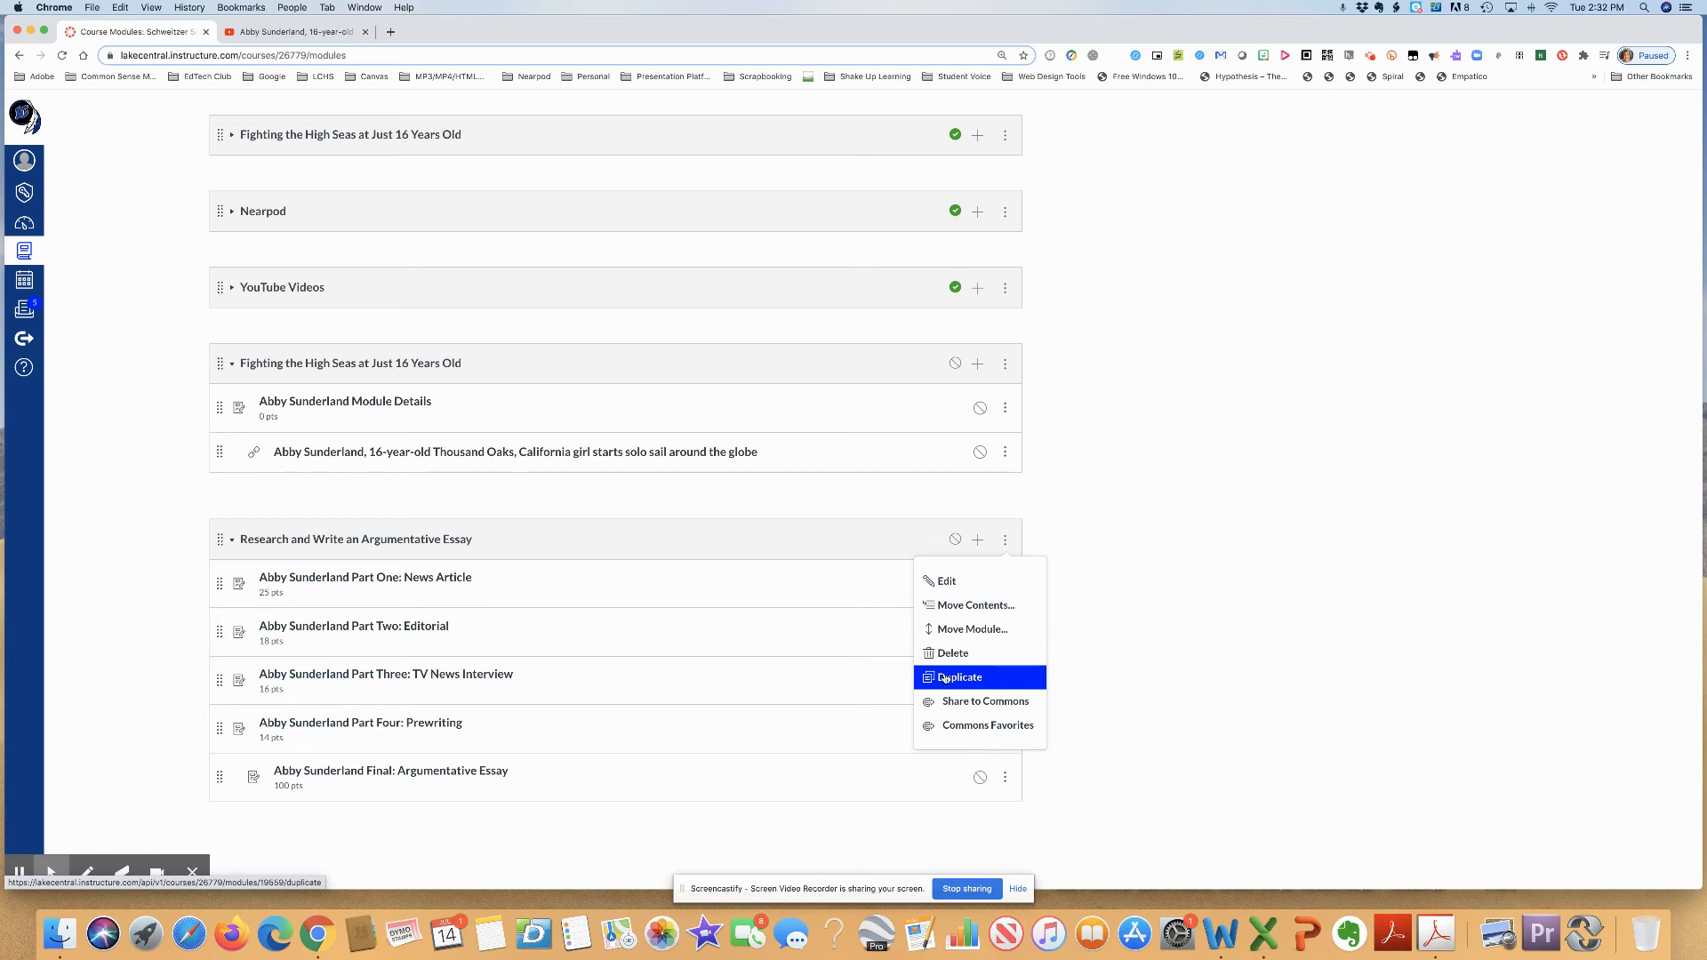
{"action": "left_click", "coordinate": [890, 544]}
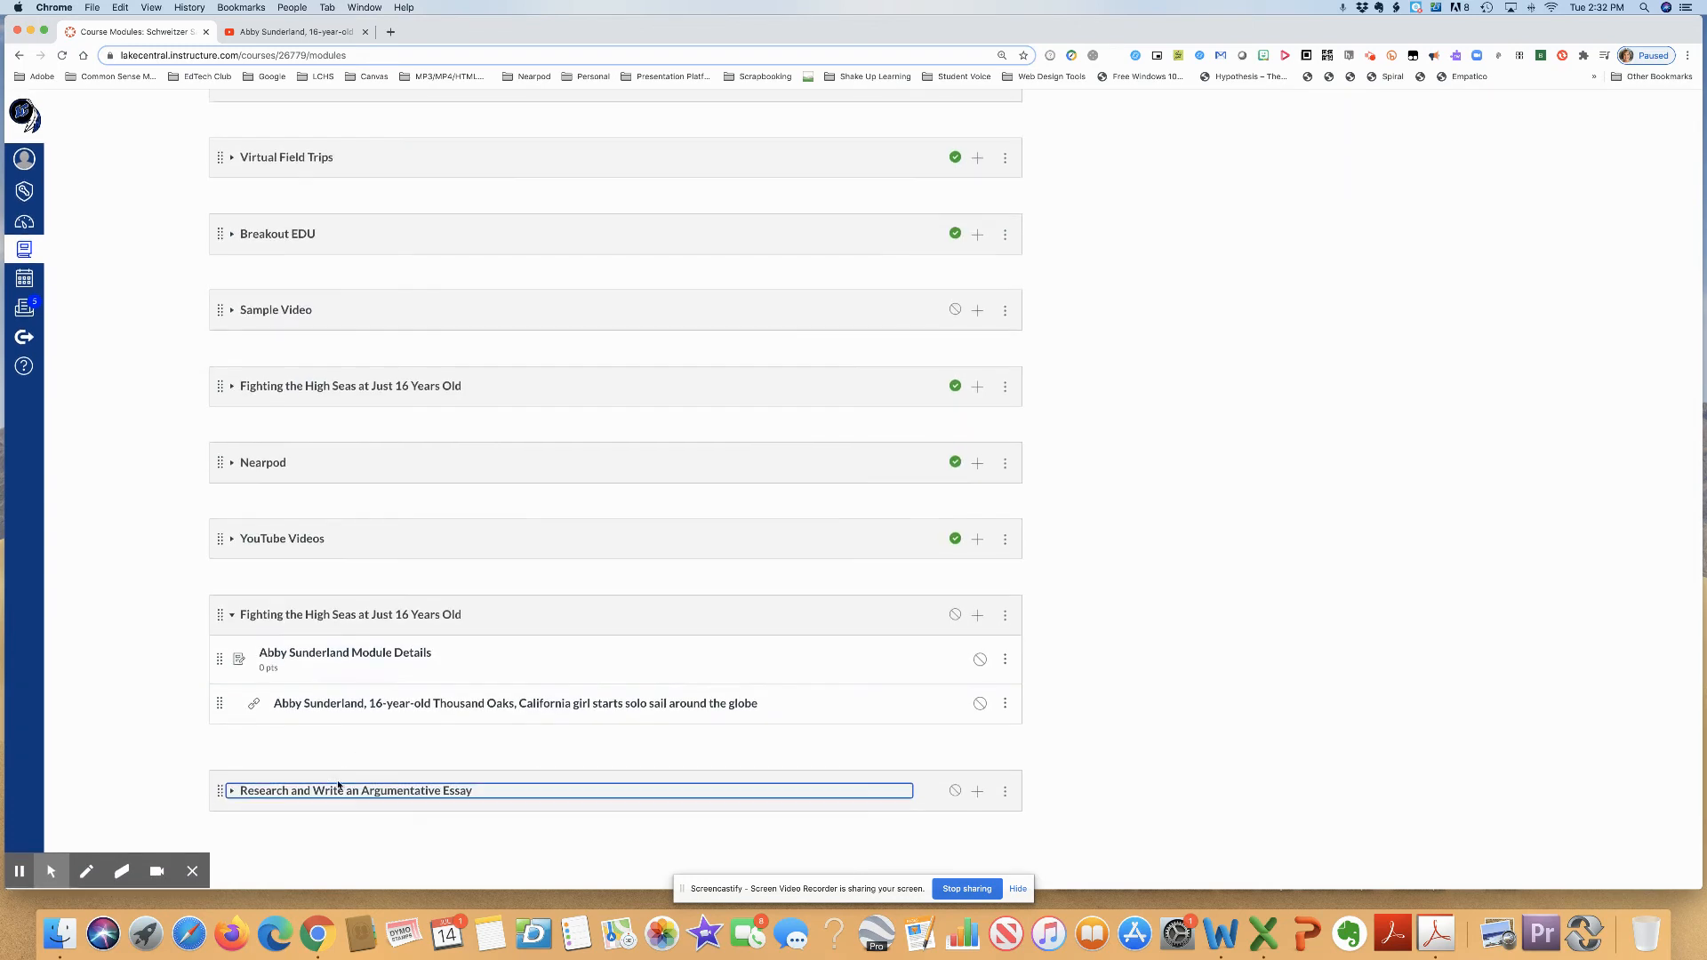
{"action": "left_click", "coordinate": [232, 793]}
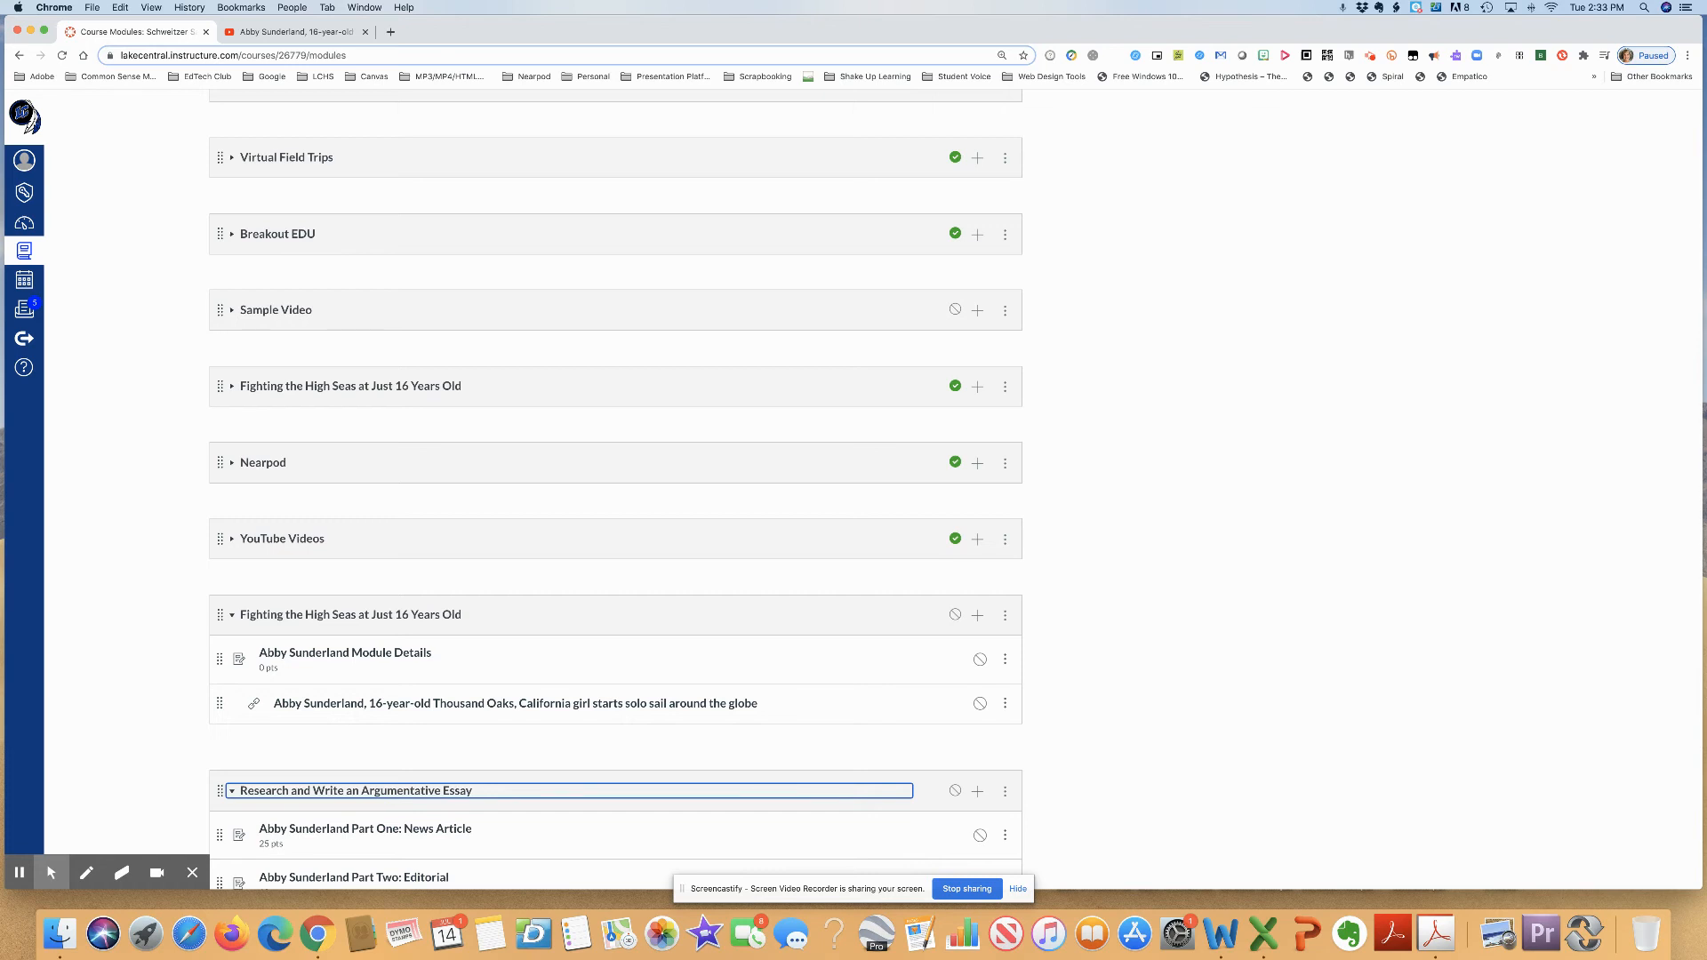
- Add an unindented text header named Assignments to the essay module and place it above Part One: News Article
{"action": "scroll", "coordinate": [328, 836], "scroll_direction": "down", "scroll_amount": 3}
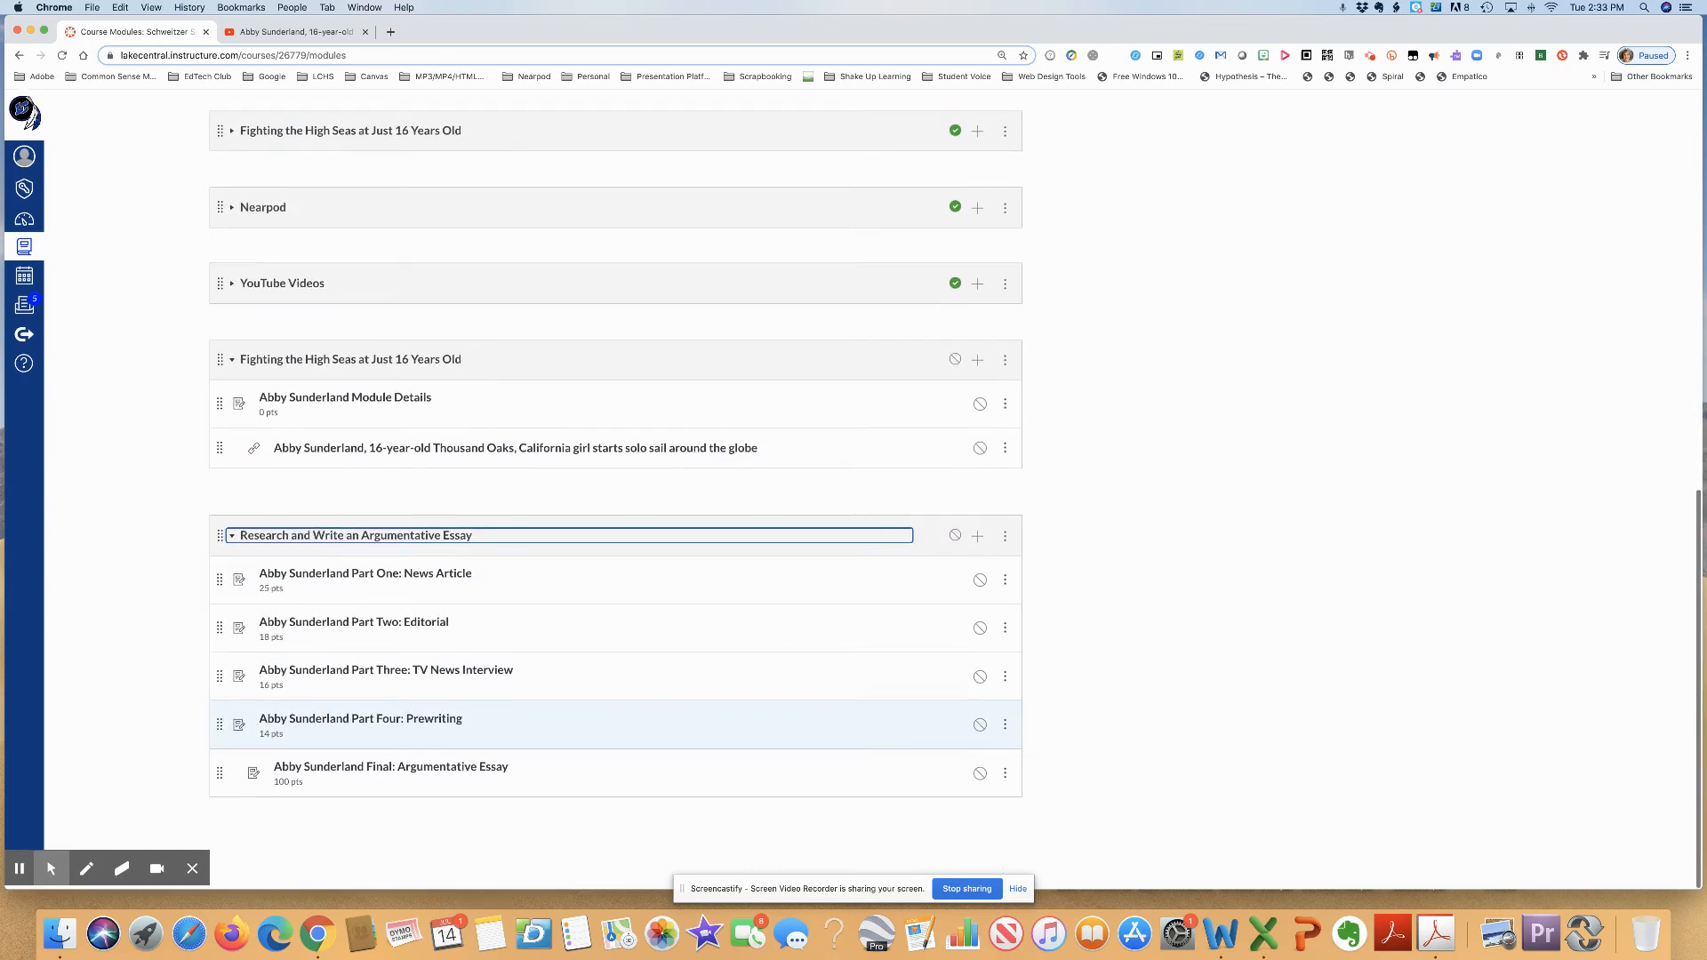
{"action": "left_click", "coordinate": [977, 539]}
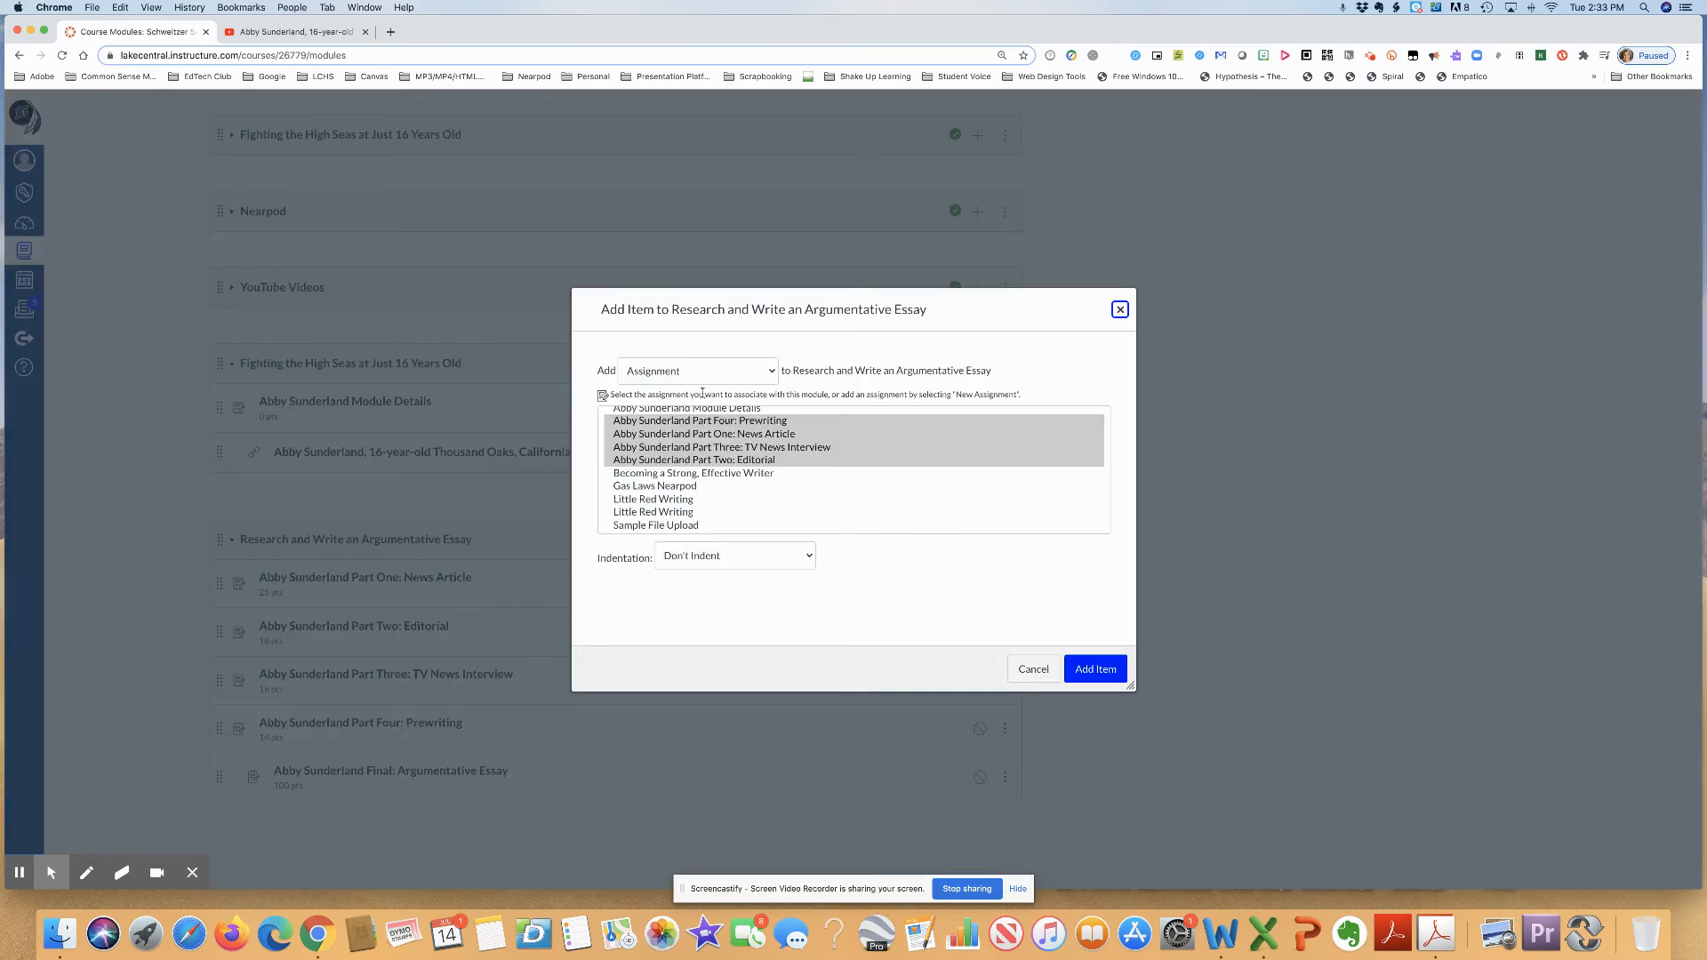
{"action": "left_click", "coordinate": [763, 377]}
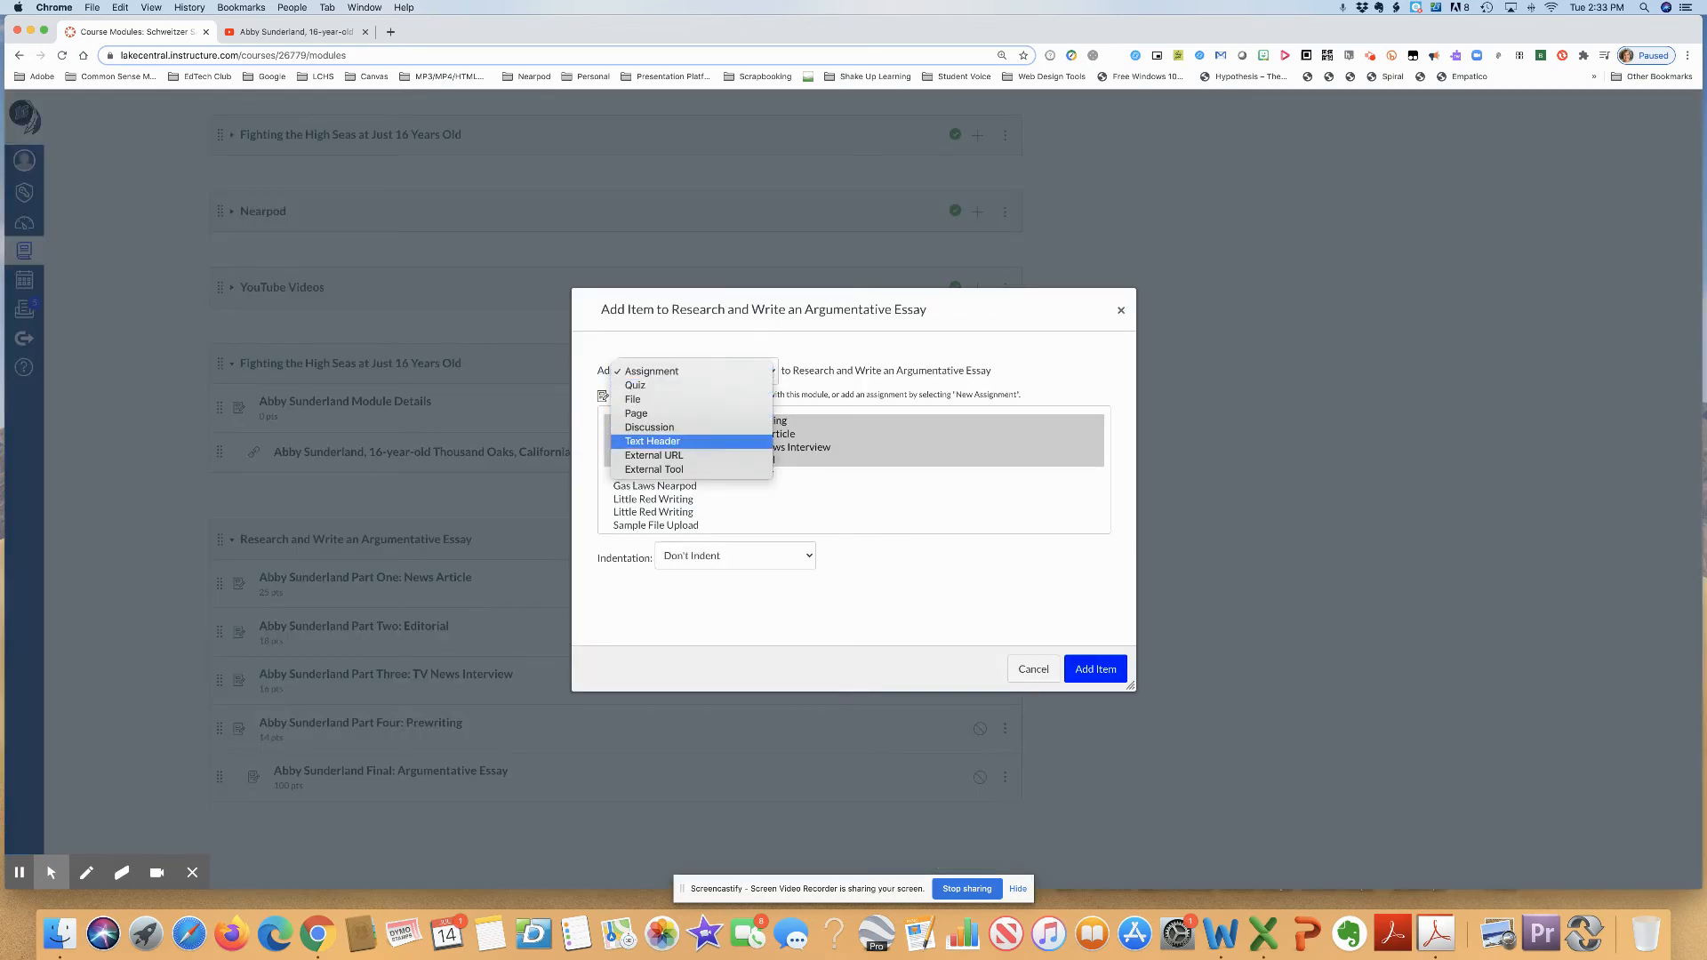
{"action": "left_click", "coordinate": [728, 442]}
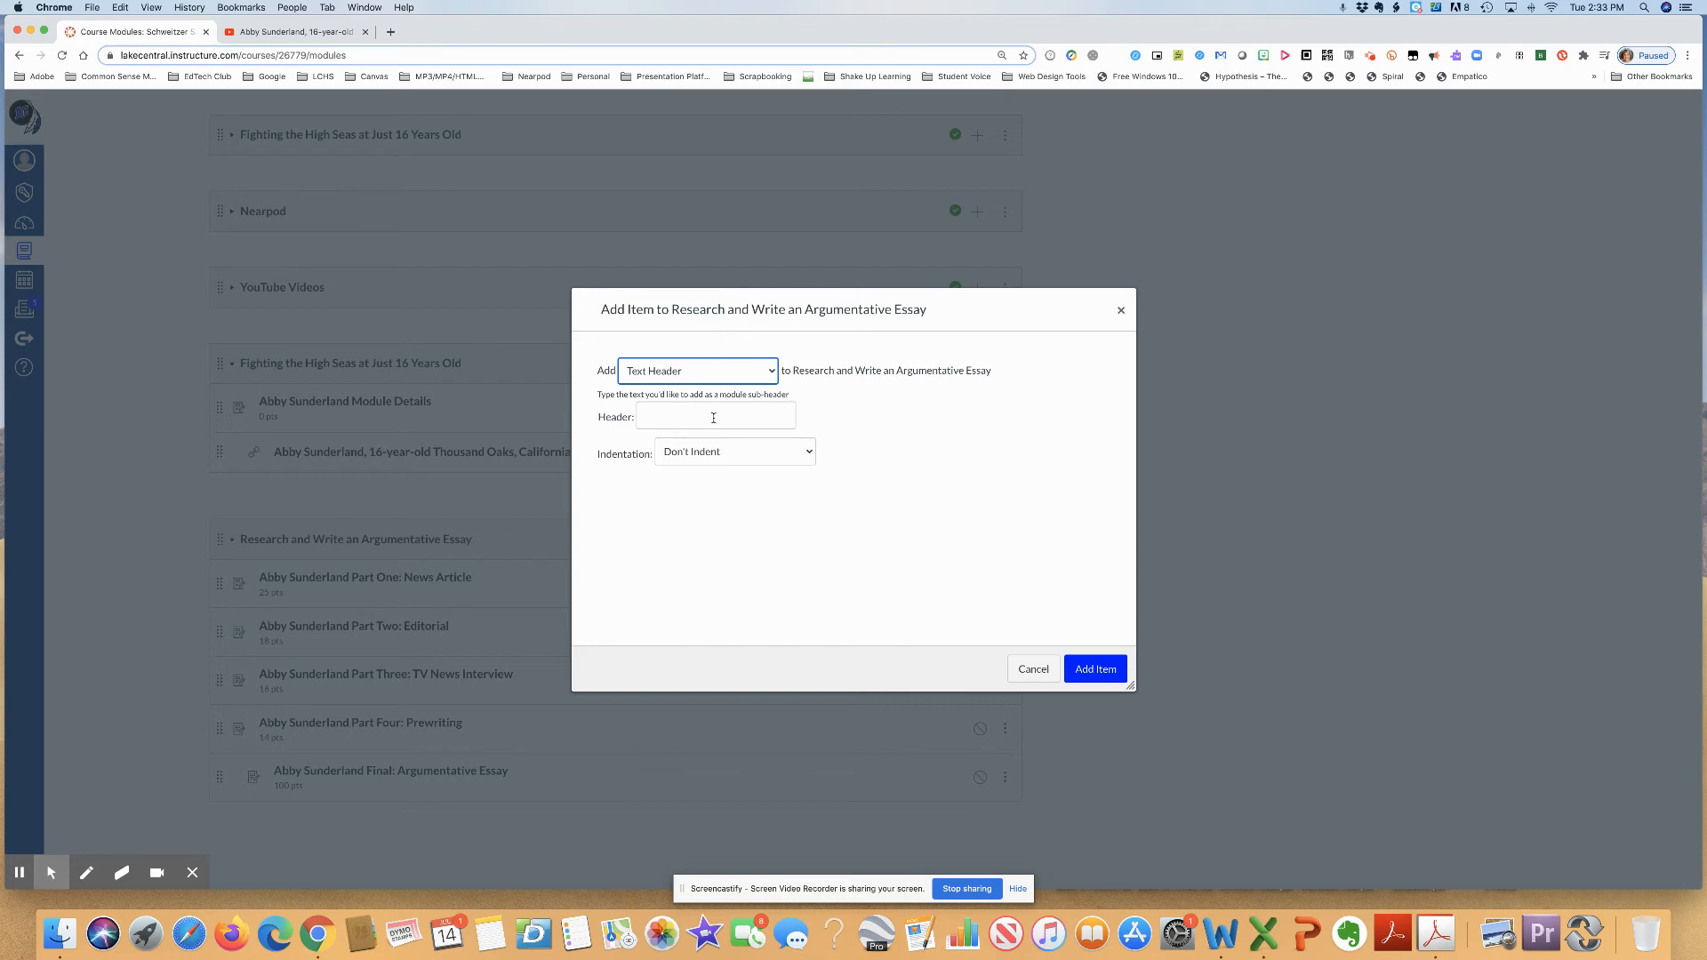
{"action": "left_click", "coordinate": [713, 418]}
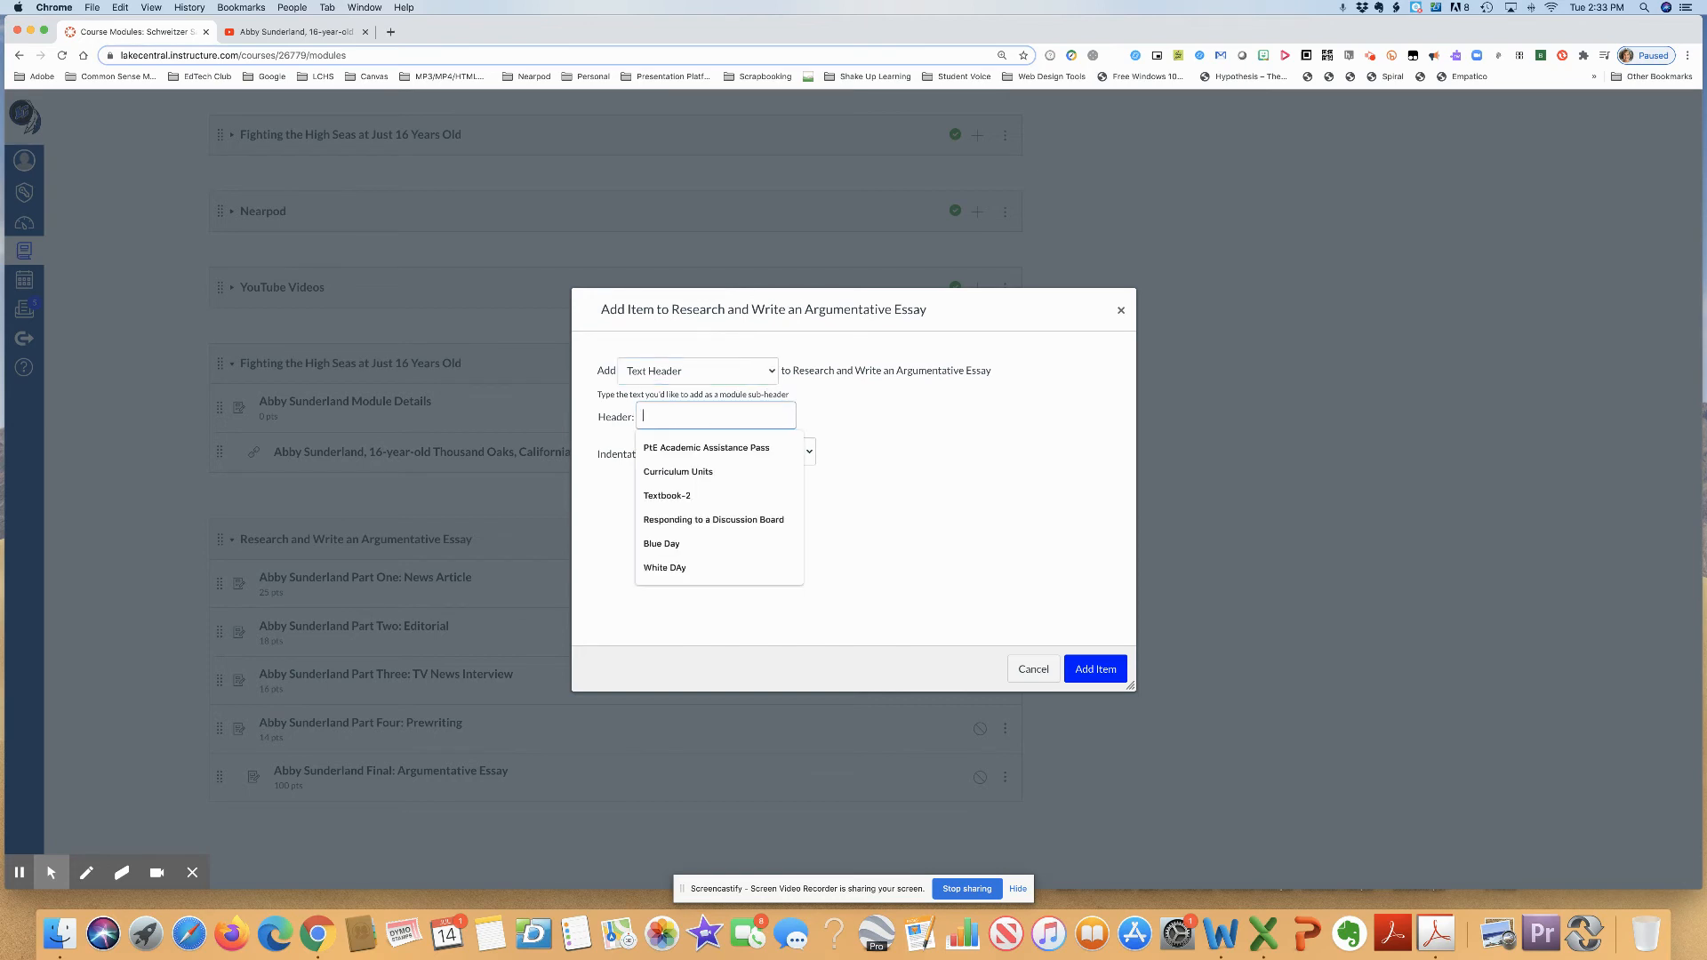
{"action": "type", "text": "ssiignments"}
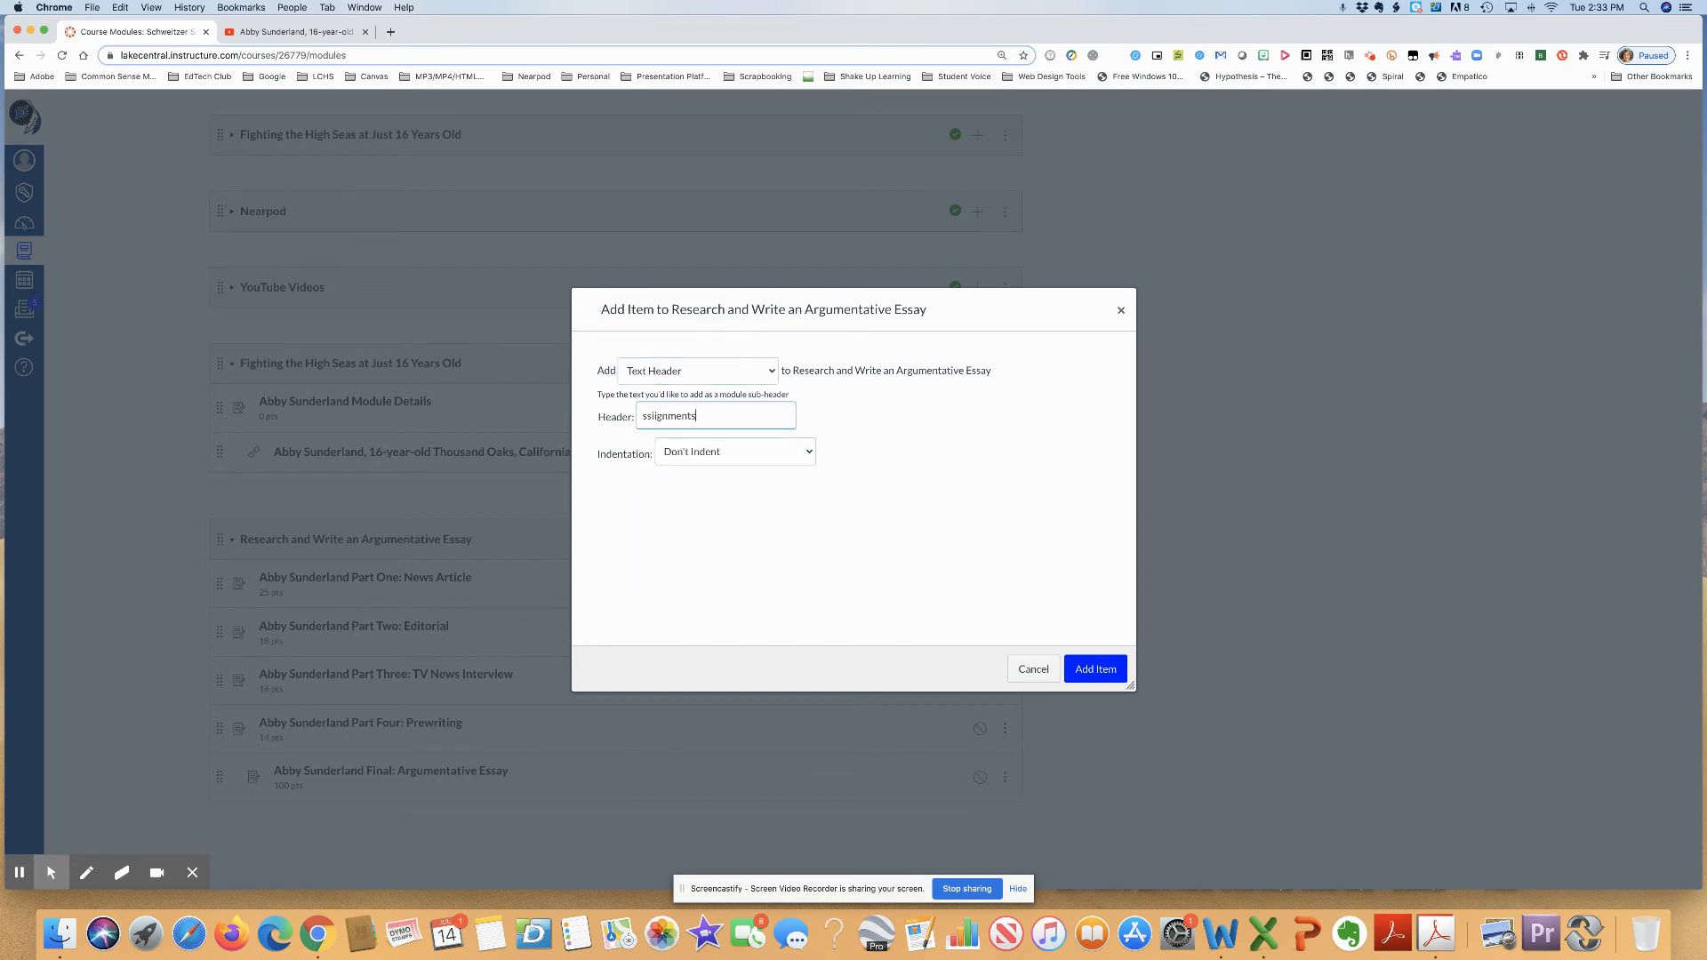
{"action": "left_click_drag", "start_coordinate": [712, 414], "coordinate": [630, 417]}
{"action": "type", "text": "Assignments"}
{"action": "left_click", "coordinate": [1092, 668]}
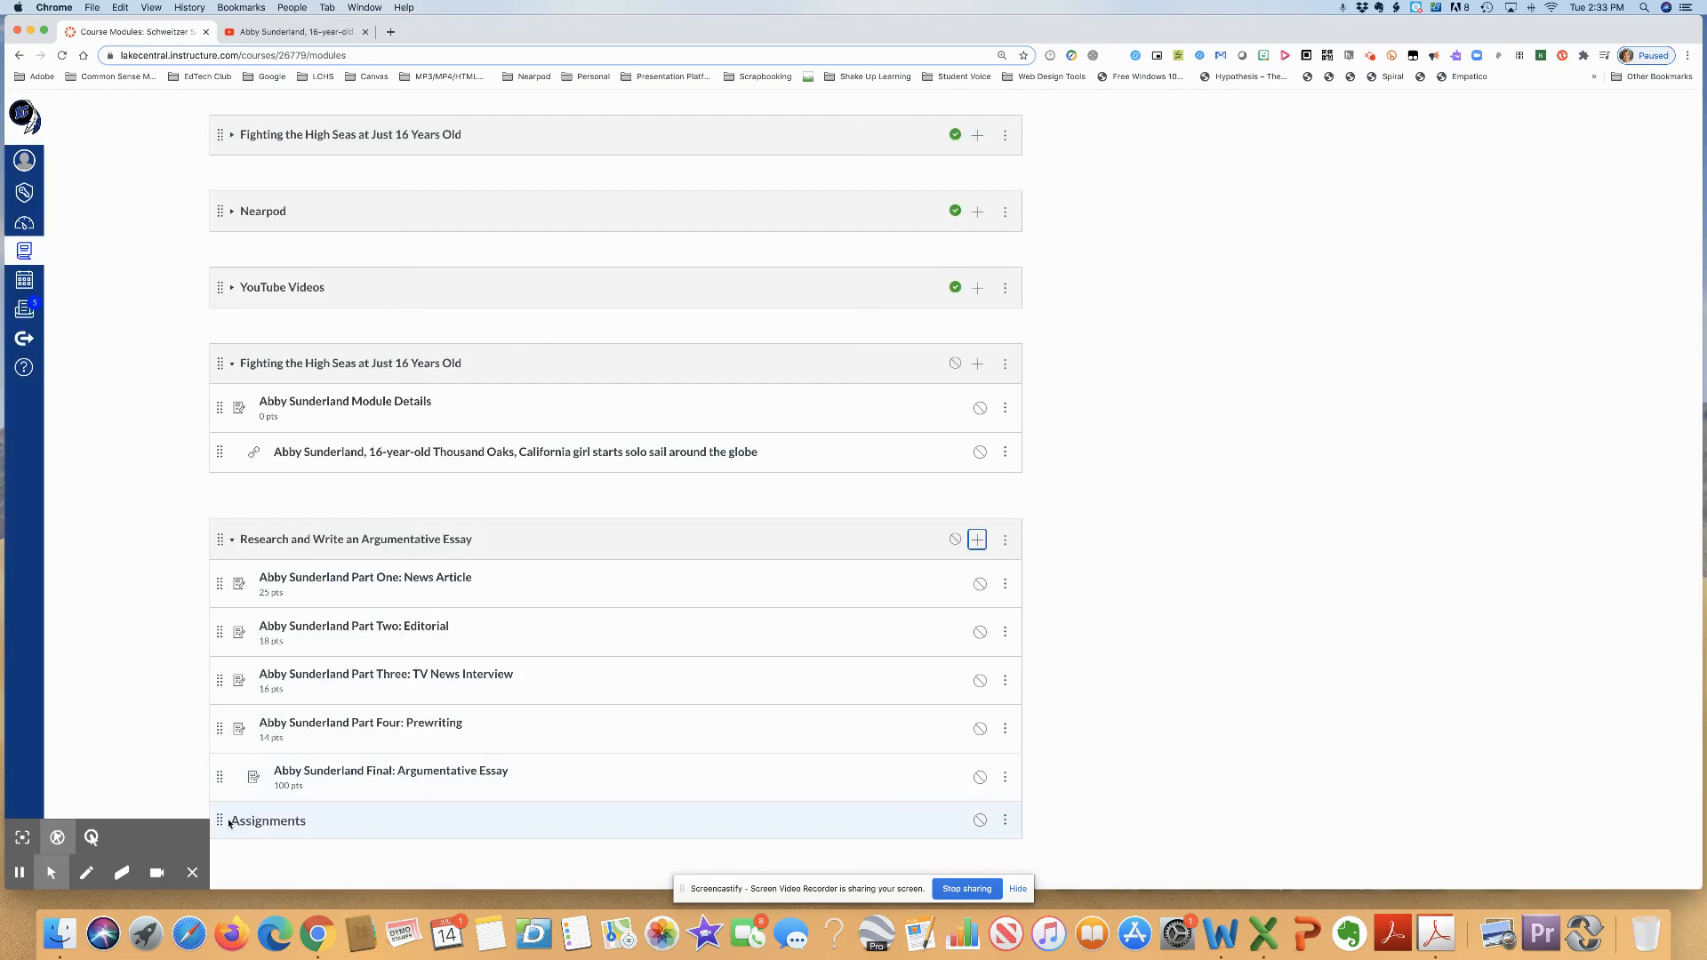
{"action": "left_click_drag", "start_coordinate": [221, 819], "coordinate": [226, 583]}
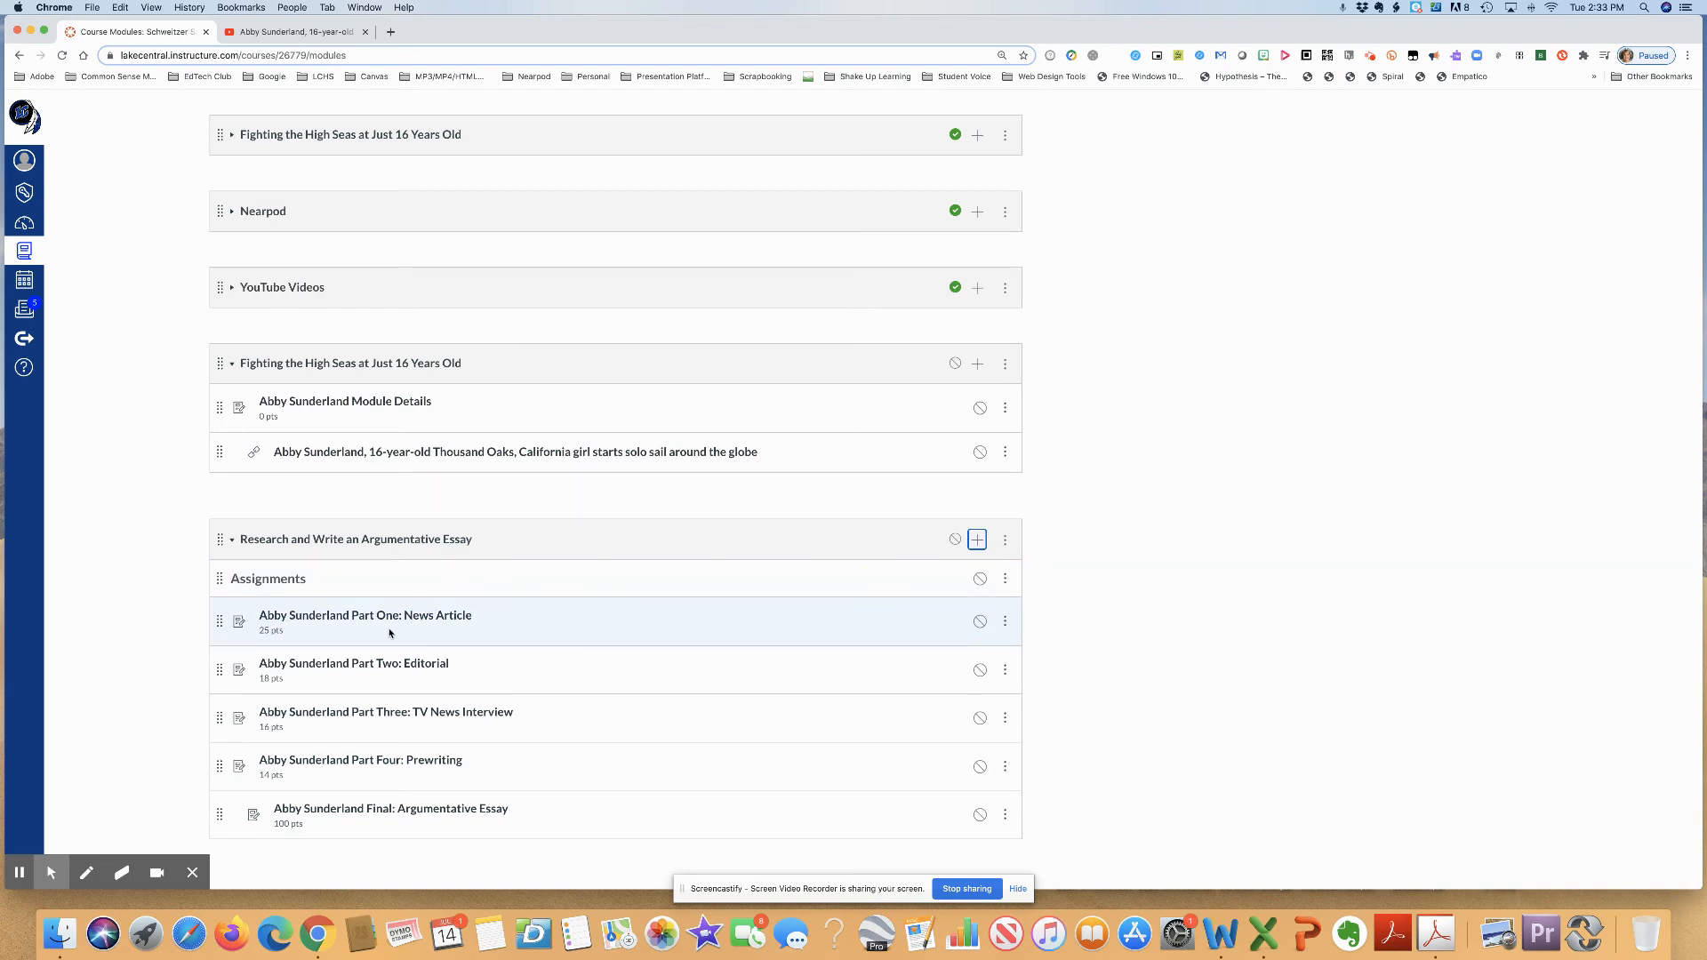
- Increase the indent of the Part One, Part Two, Part Three and Part Four assignments under the Assignments header
{"action": "left_click", "coordinate": [1006, 623]}
{"action": "left_click", "coordinate": [1003, 664]}
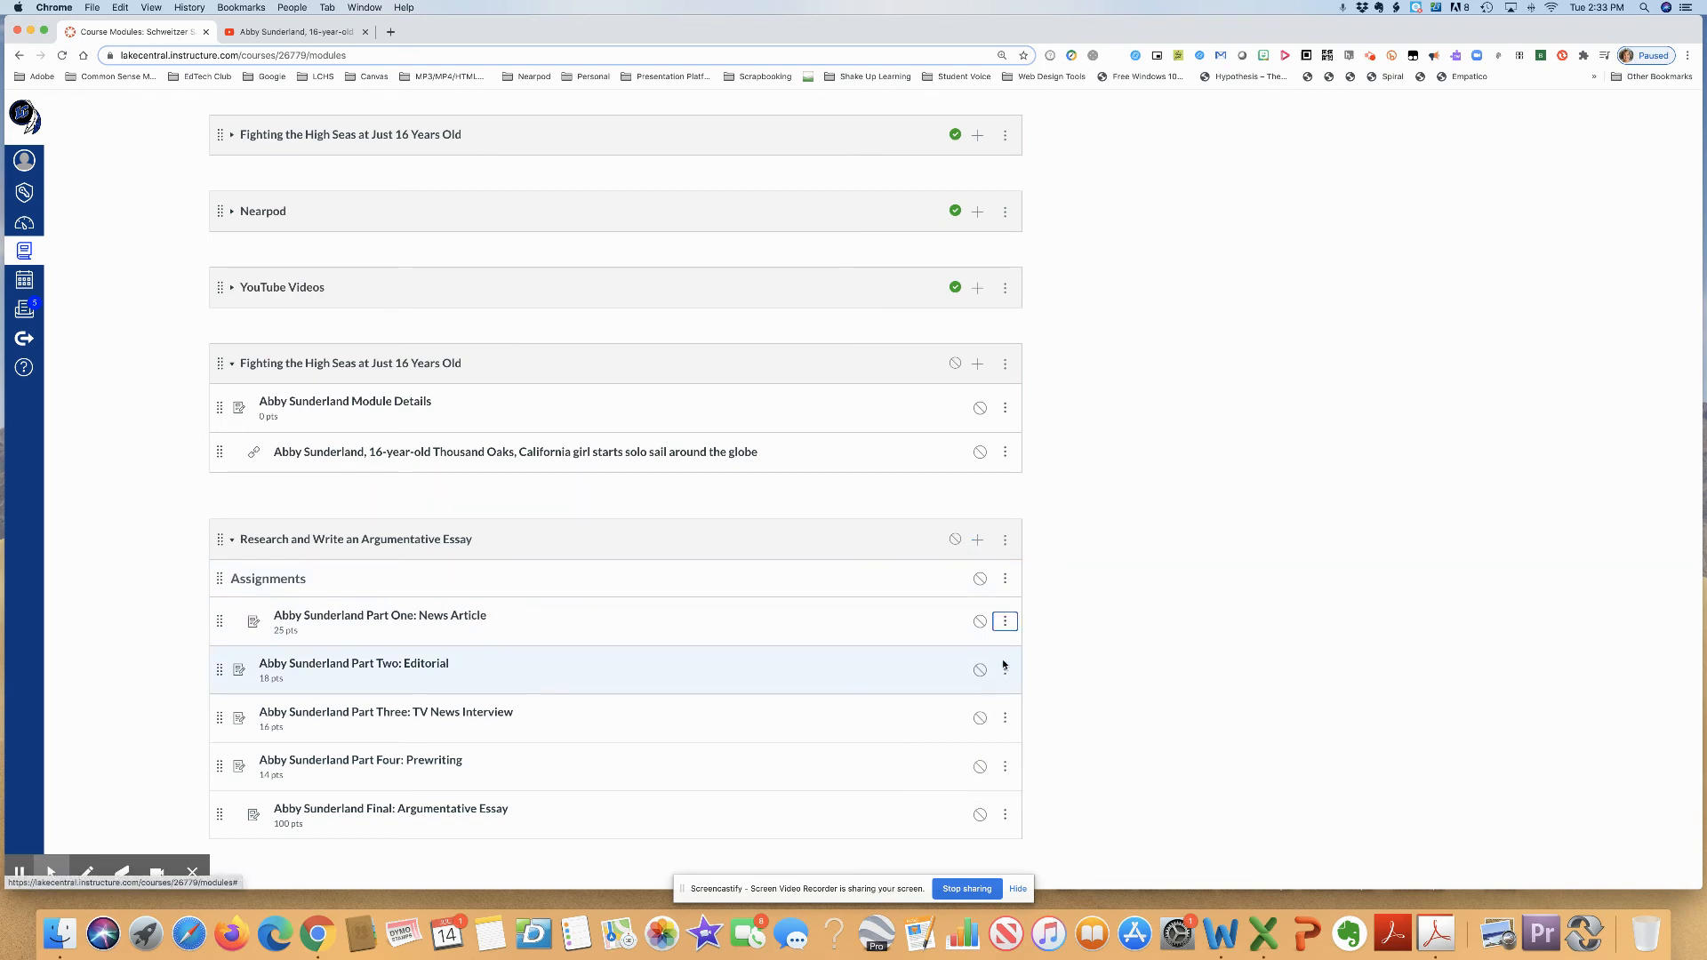
{"action": "left_click", "coordinate": [1005, 670]}
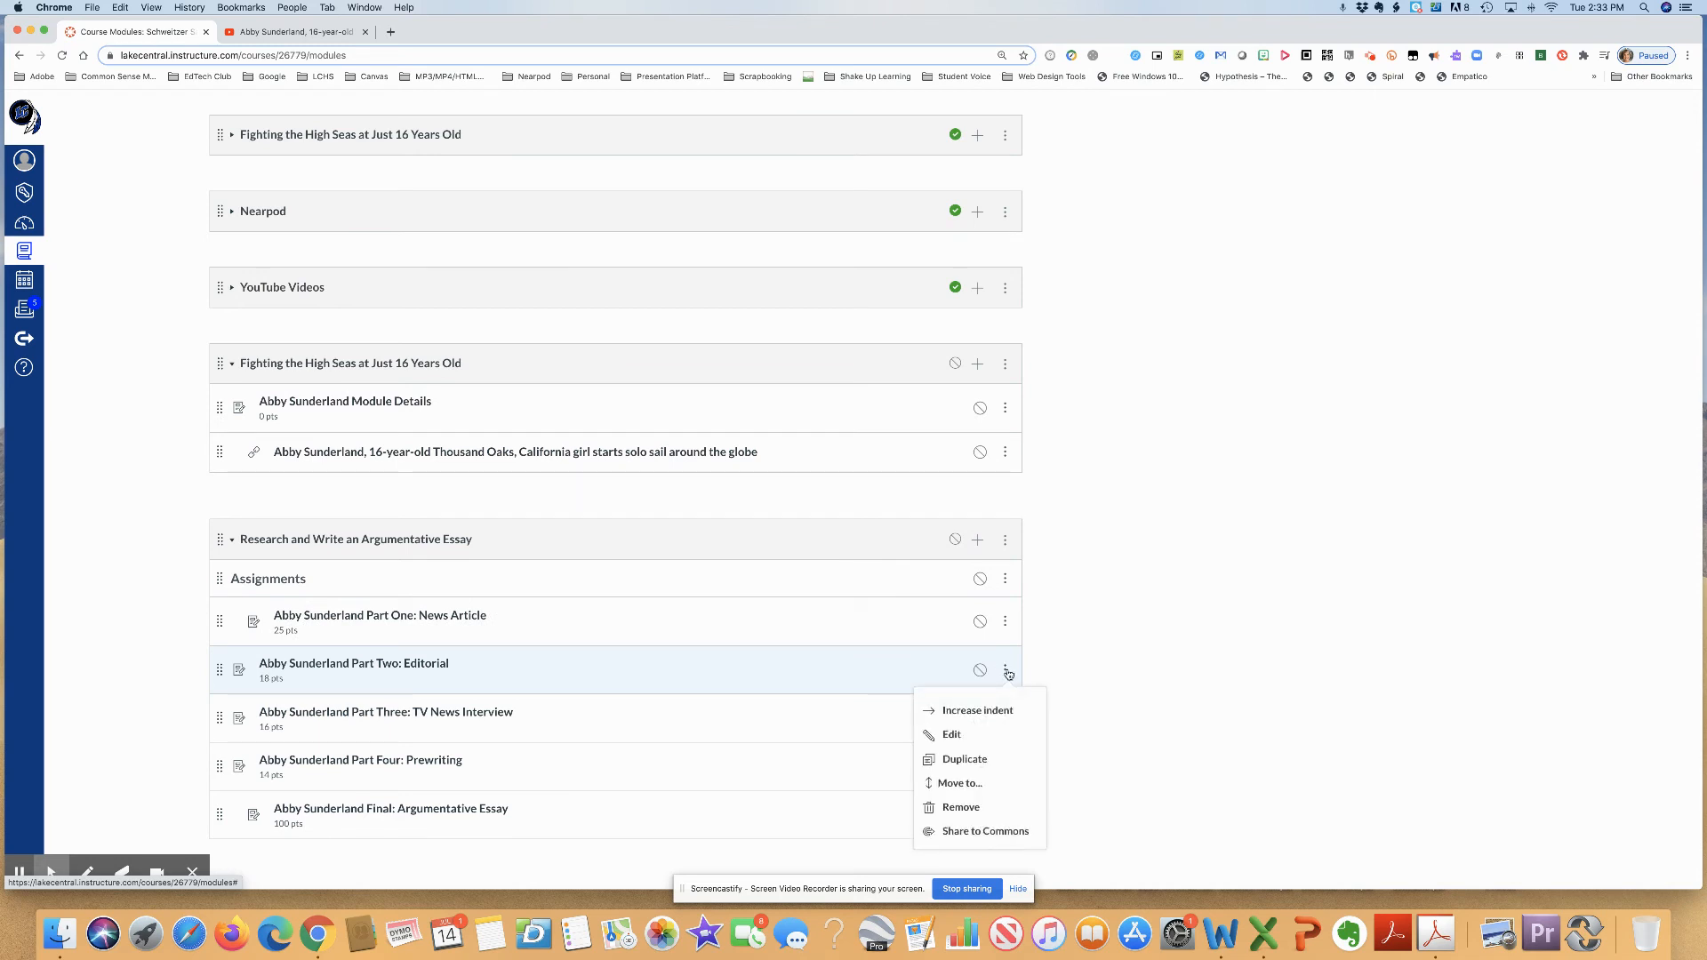
{"action": "left_click", "coordinate": [1002, 714]}
{"action": "left_click", "coordinate": [1004, 717]}
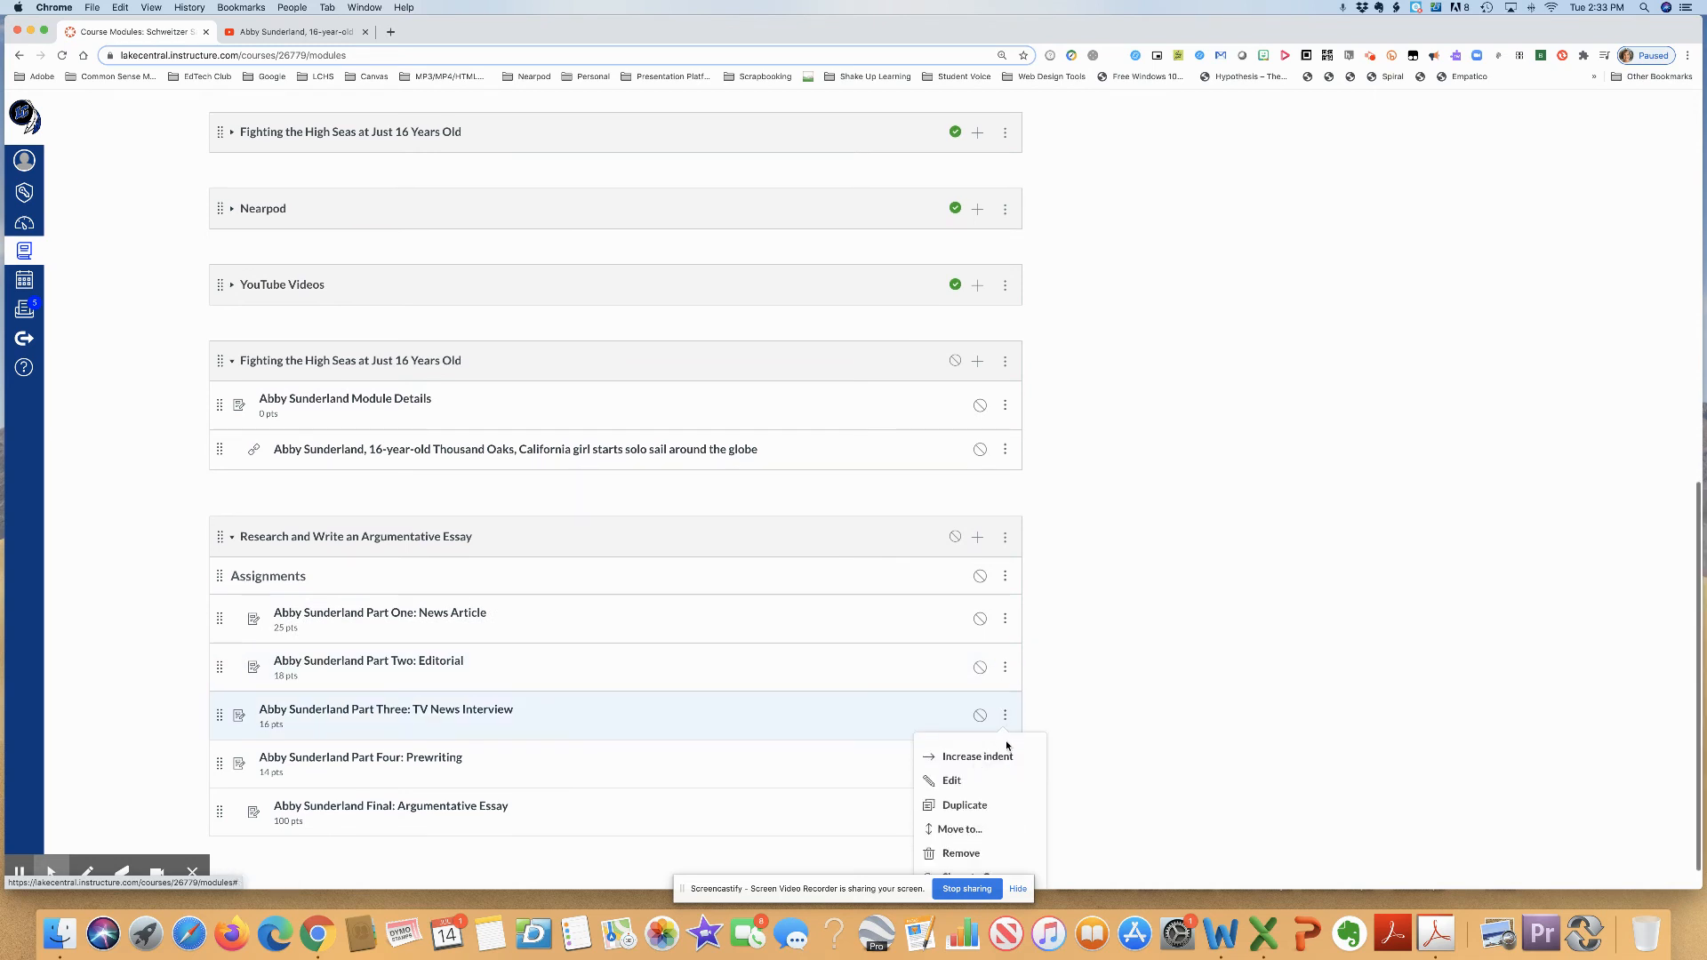
{"action": "left_click", "coordinate": [1004, 757]}
{"action": "scroll", "coordinate": [1006, 742], "scroll_direction": "down", "scroll_amount": 1}
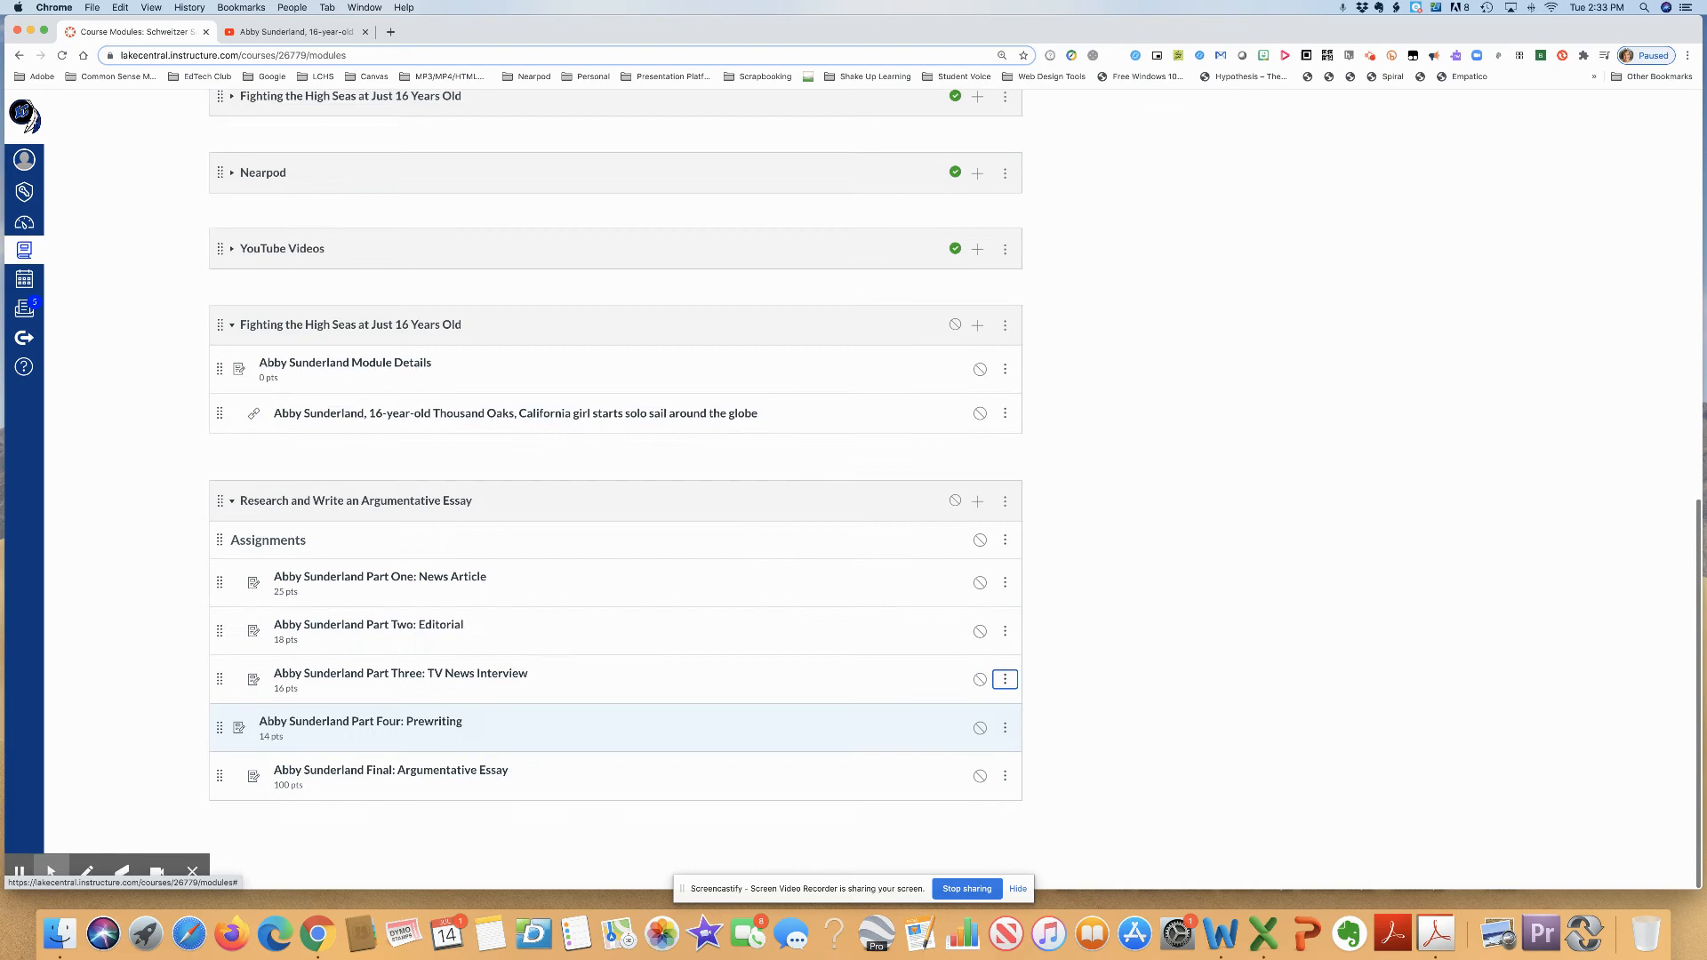
{"action": "left_click", "coordinate": [1005, 729]}
{"action": "left_click", "coordinate": [969, 583]}
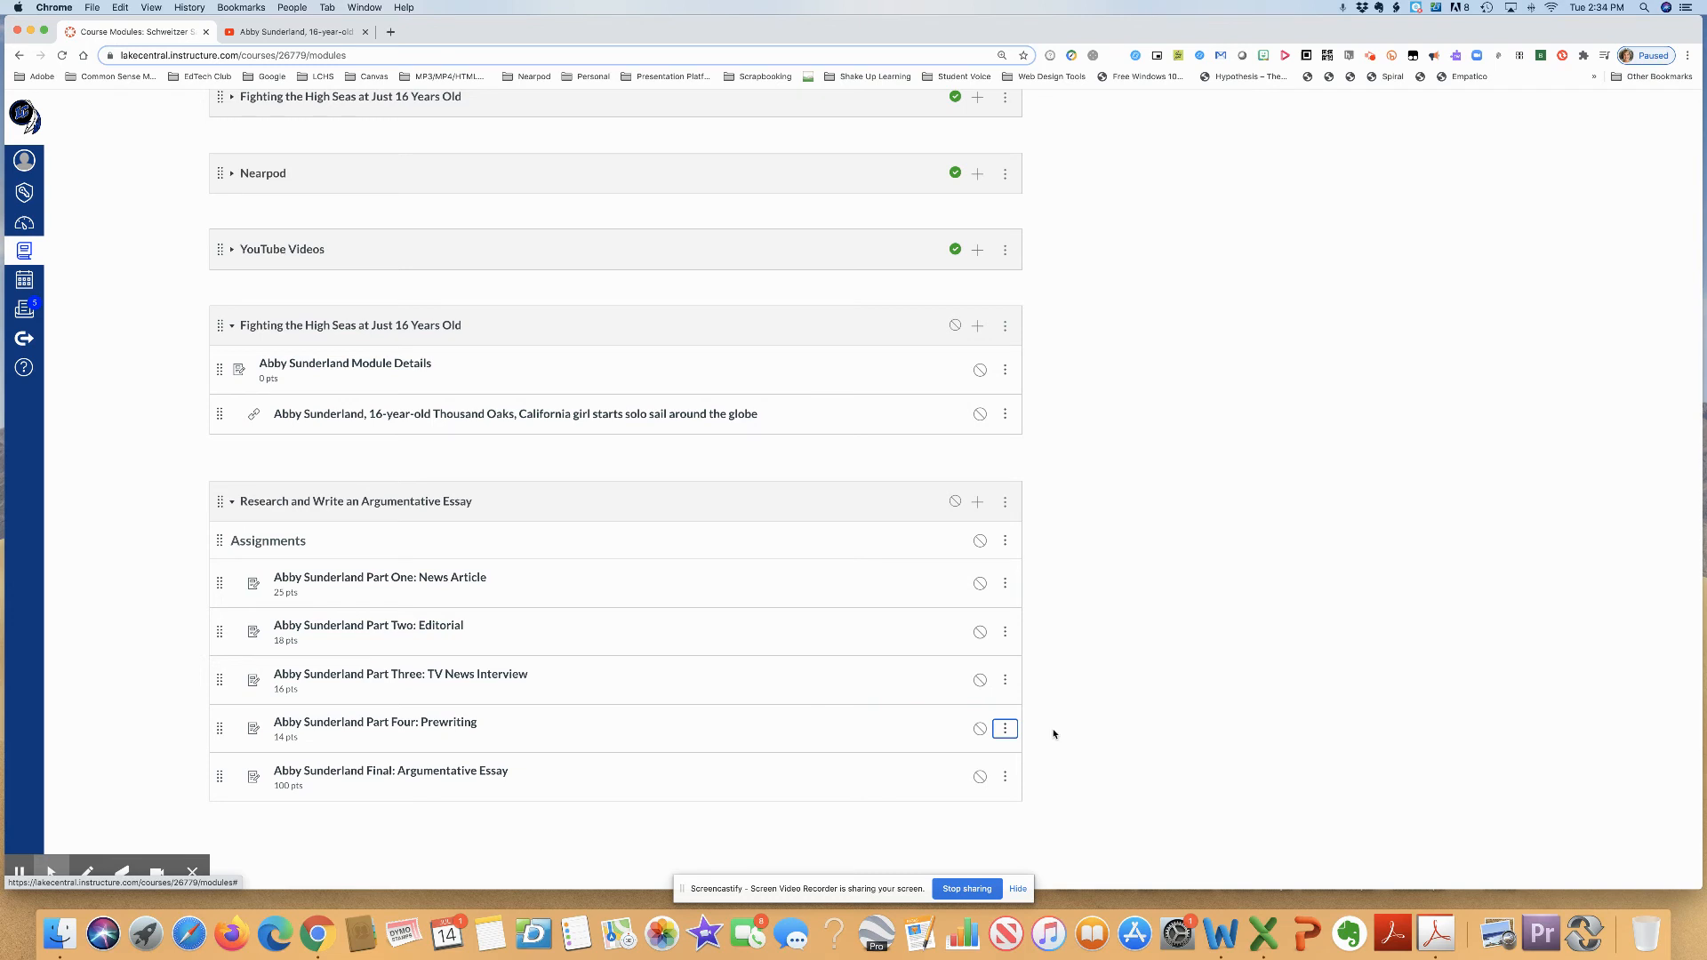
- Add an unindented text header named Prewriting to the essay module and place it above Part Four: Prewriting
{"action": "left_click", "coordinate": [978, 501]}
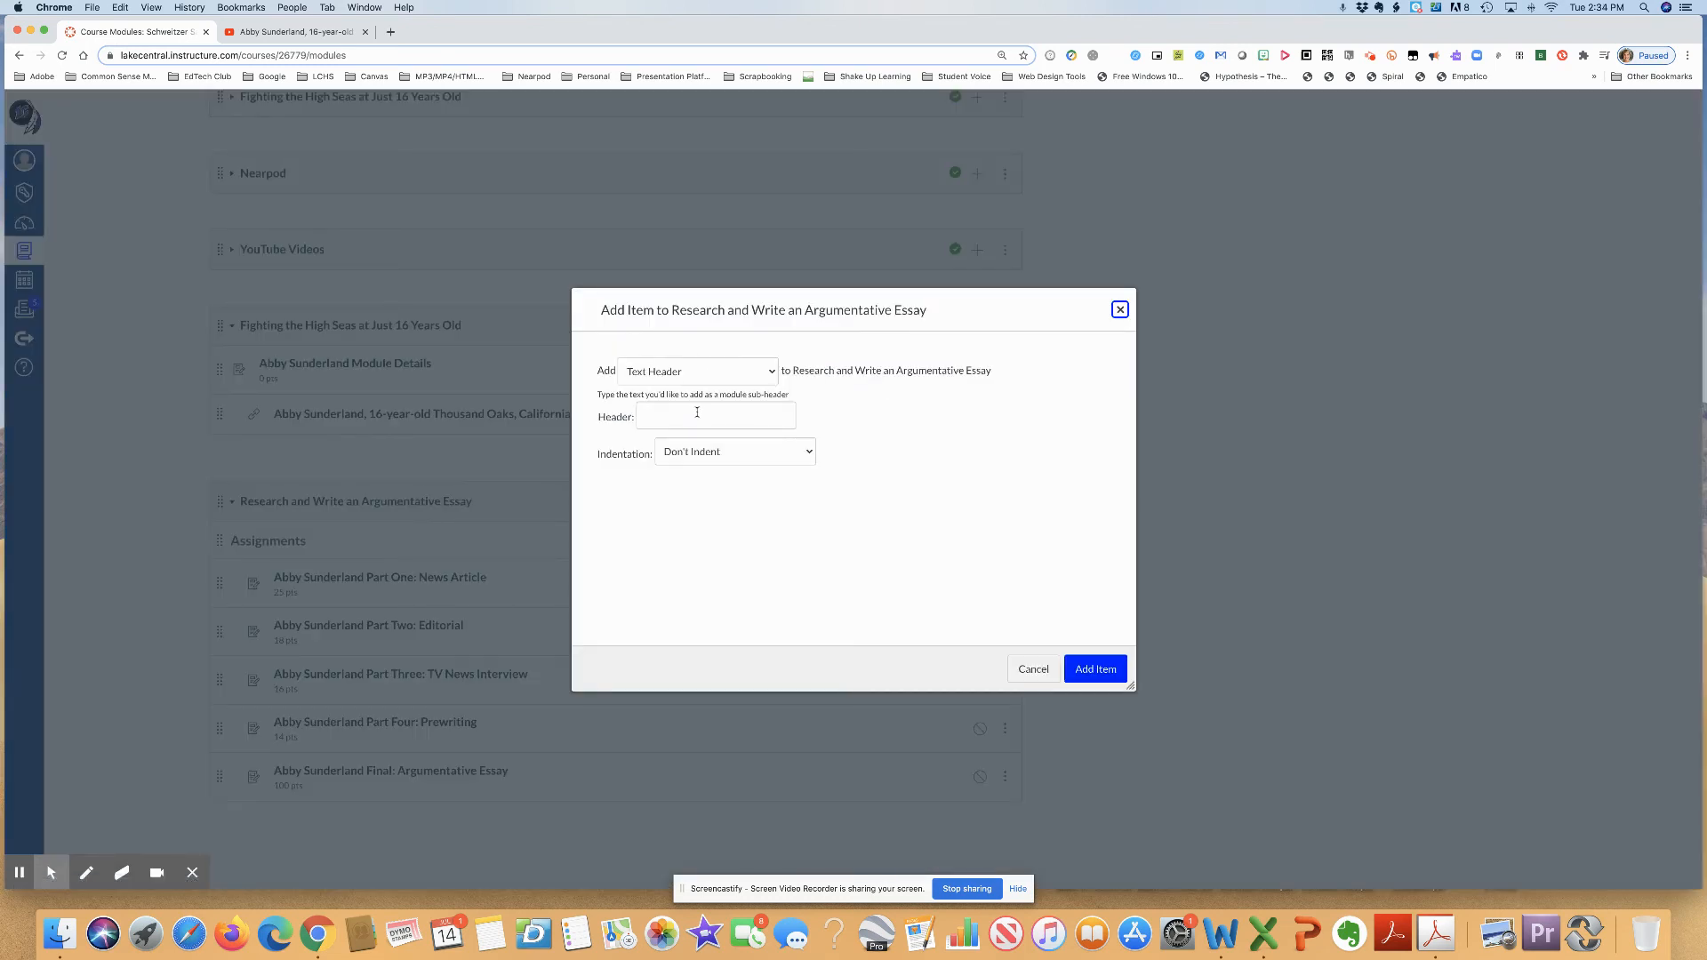
{"action": "left_click", "coordinate": [697, 413]}
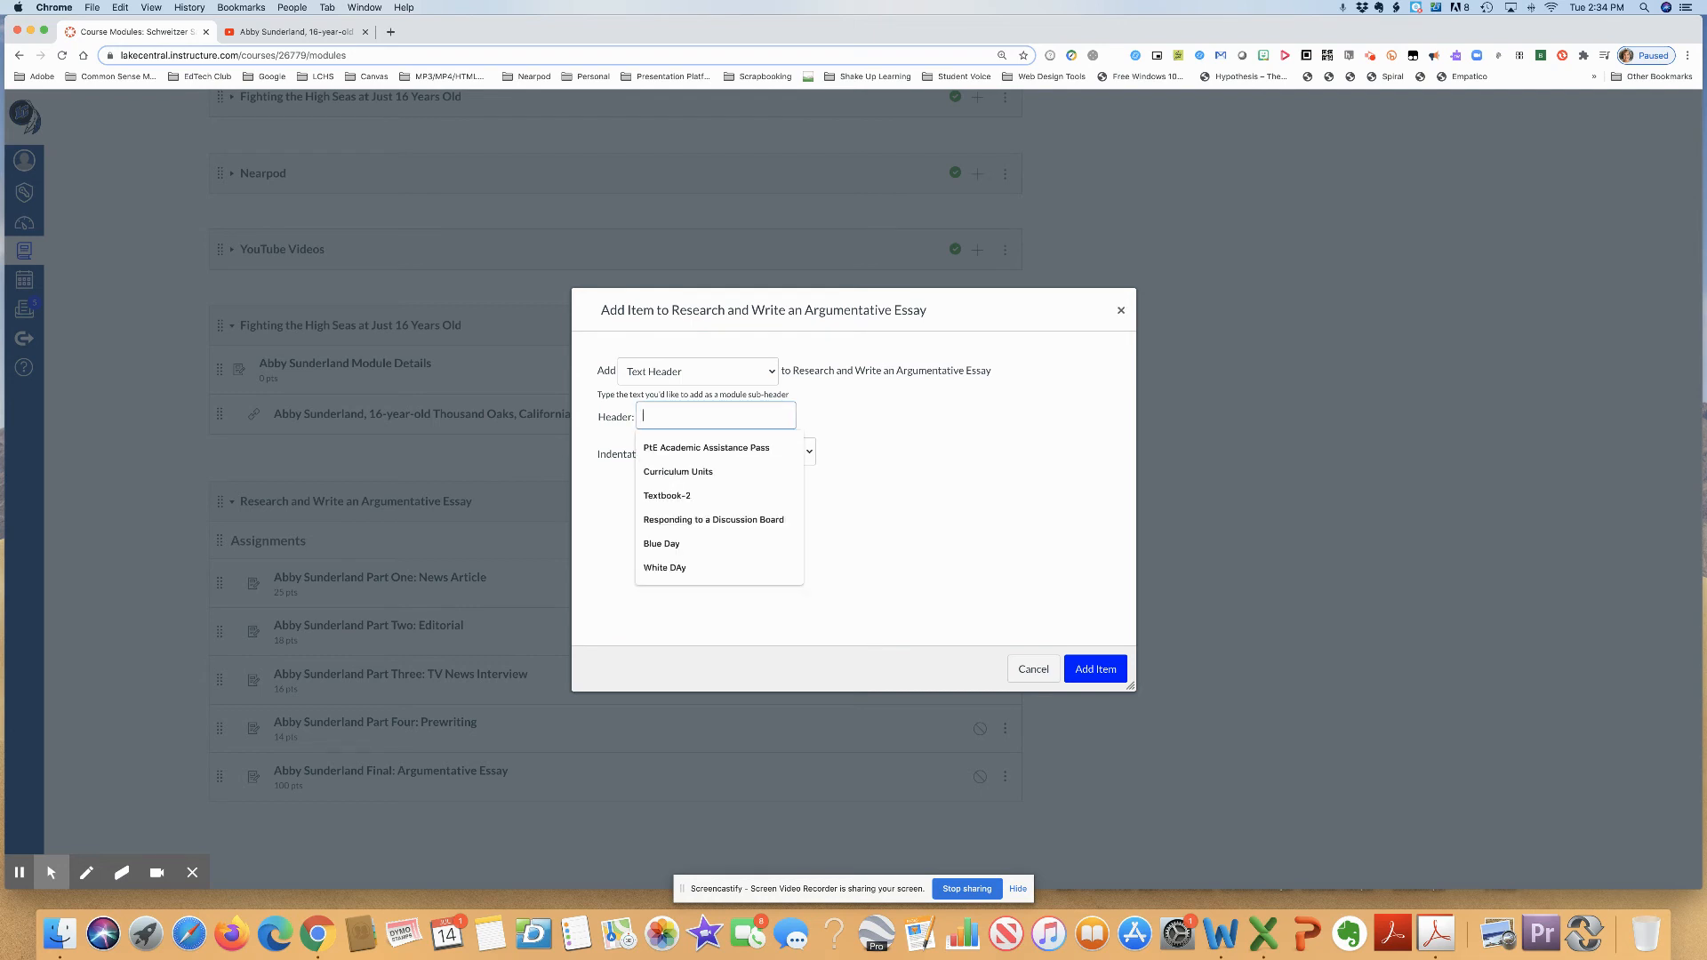
{"action": "type", "text": "Prewriting"}
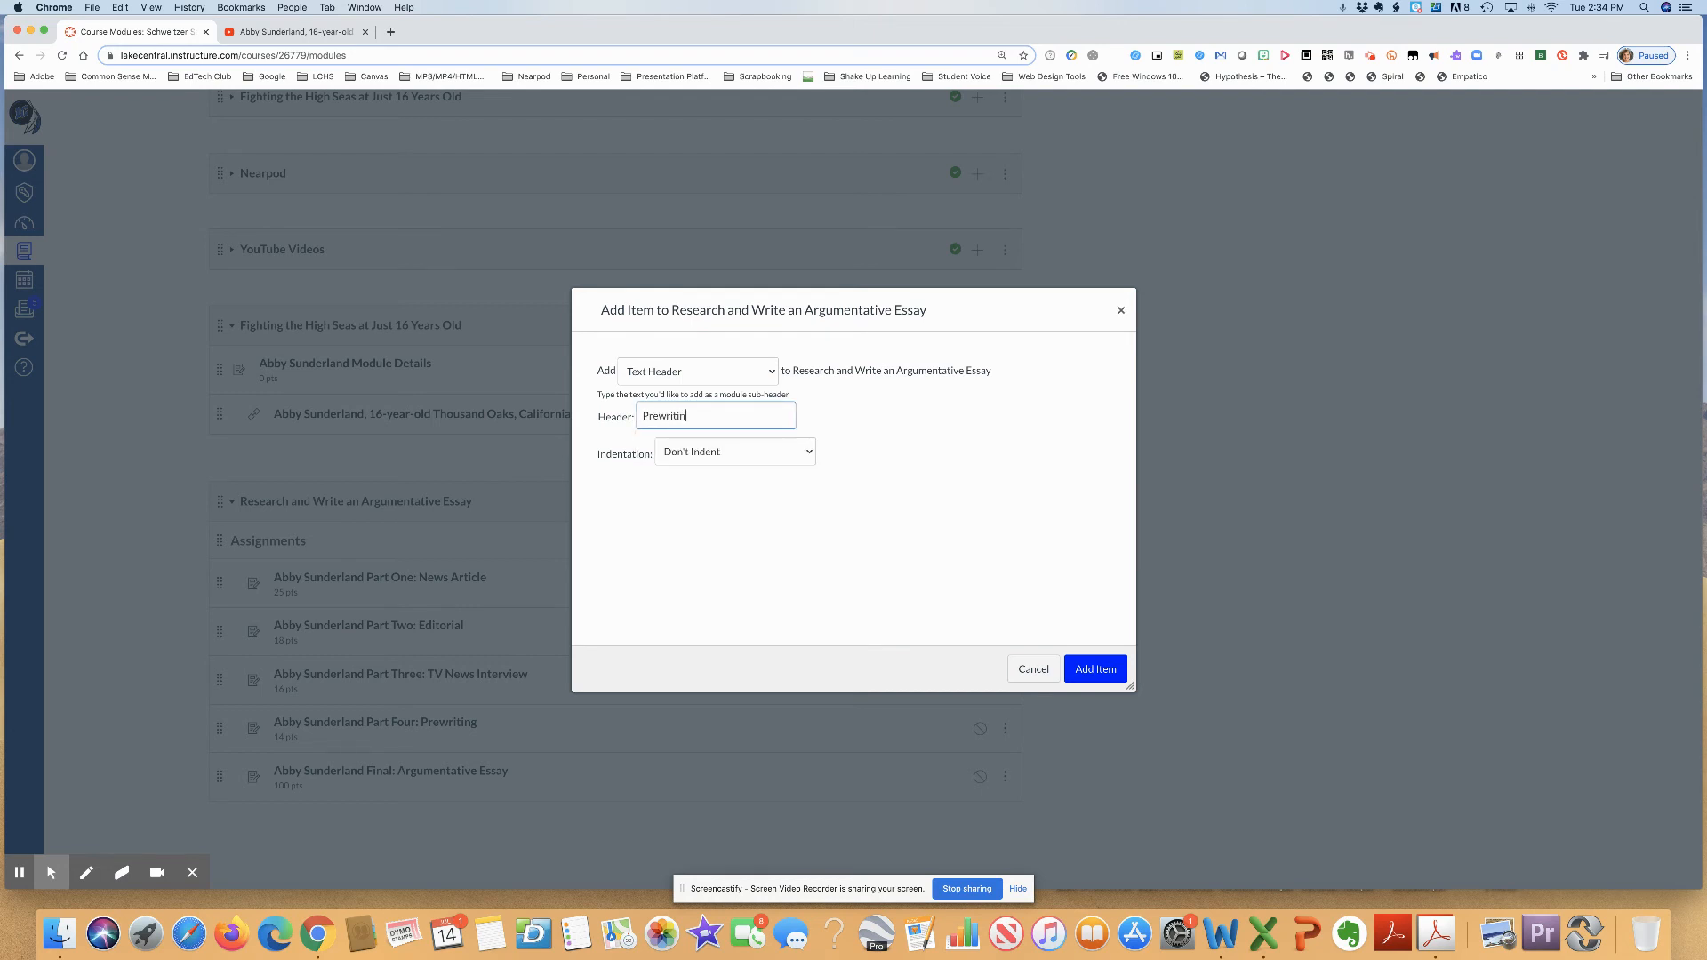
{"action": "left_click", "coordinate": [1094, 671]}
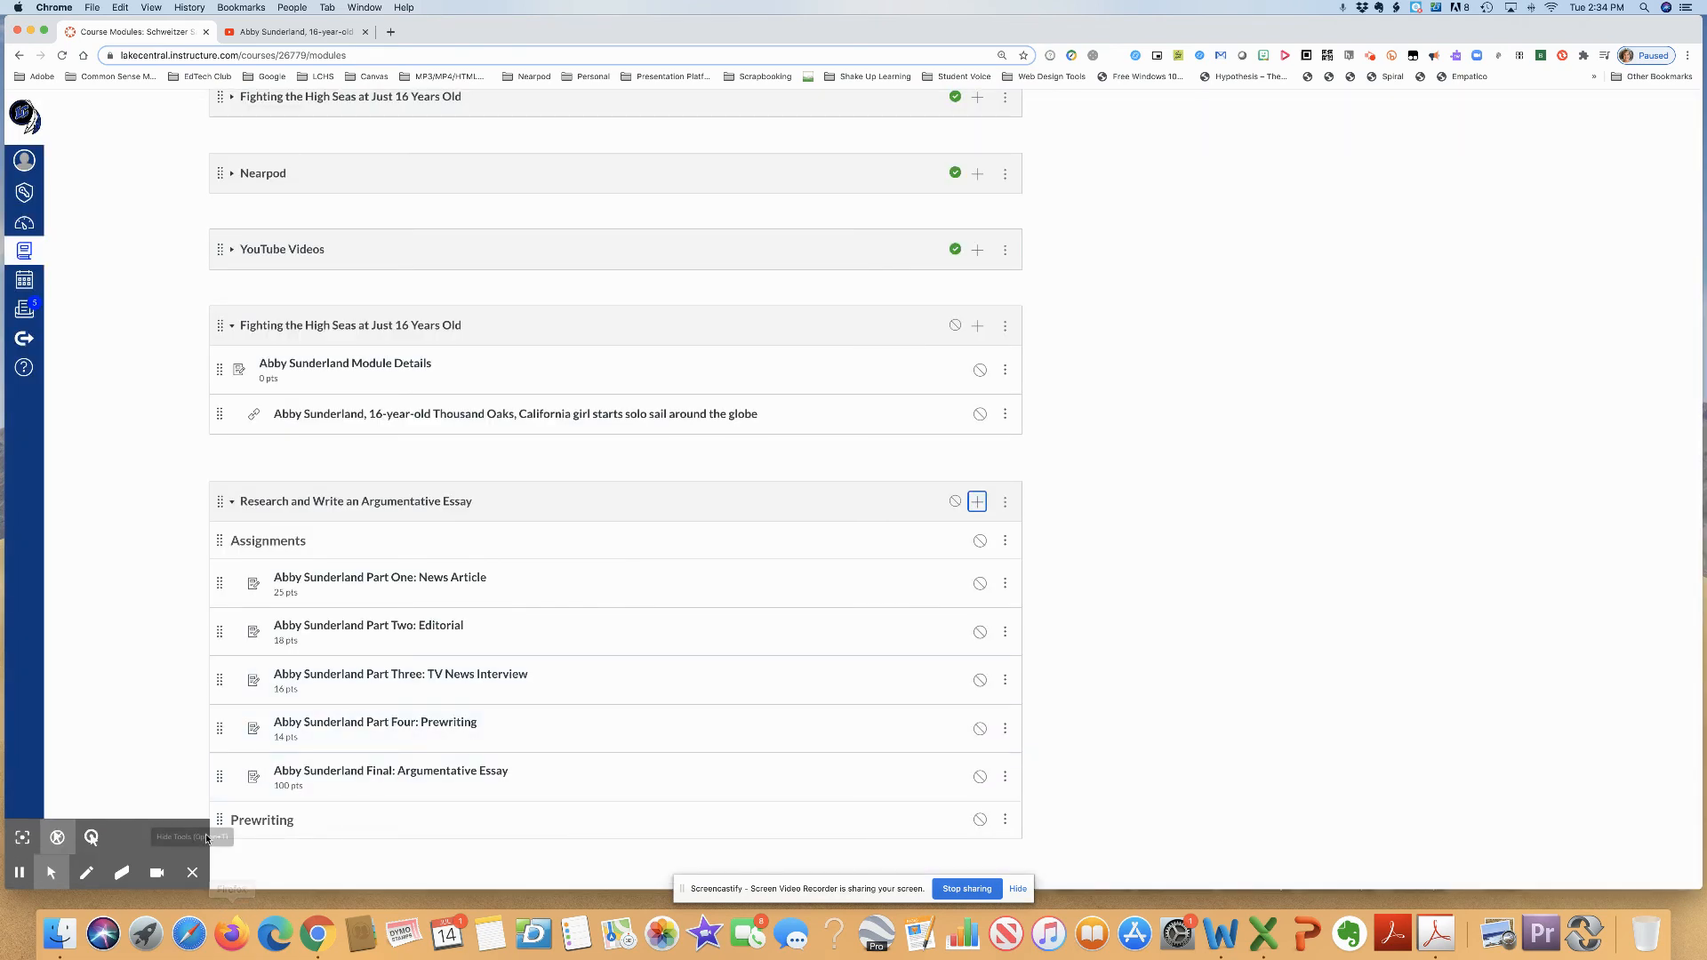
{"action": "left_click_drag", "start_coordinate": [221, 819], "coordinate": [242, 709]}
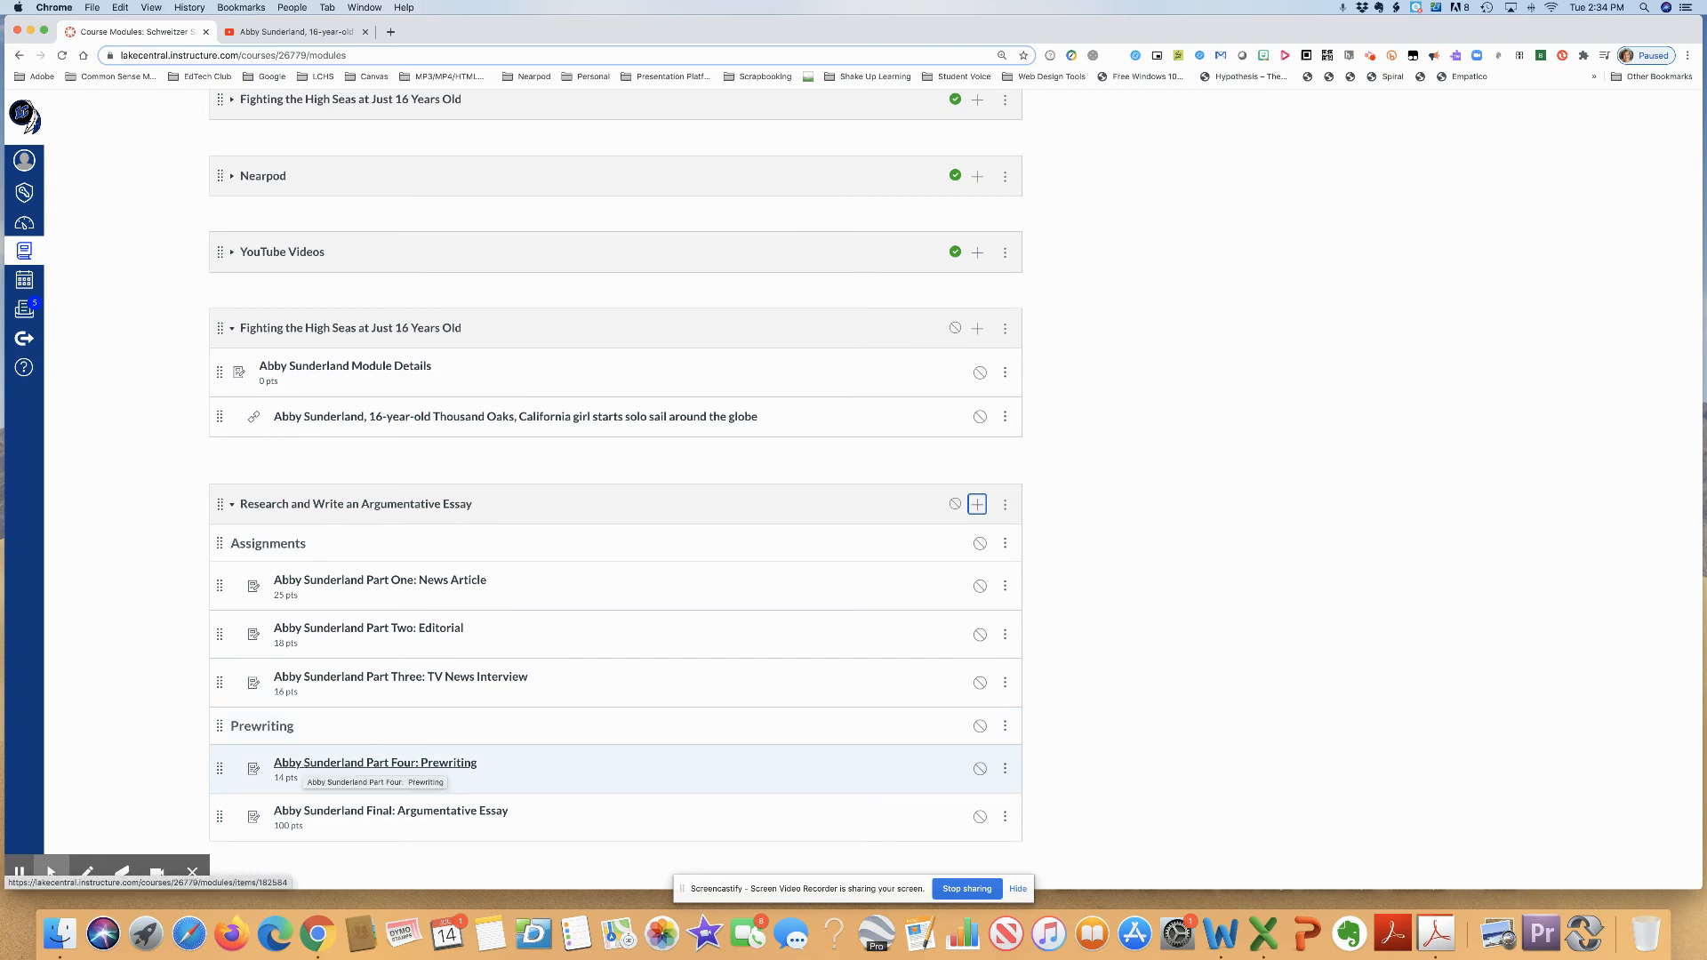
- Add an unindented text header named Final Essay to the essay module and place it above Final: Argumentative Essay
{"action": "left_click", "coordinate": [977, 505]}
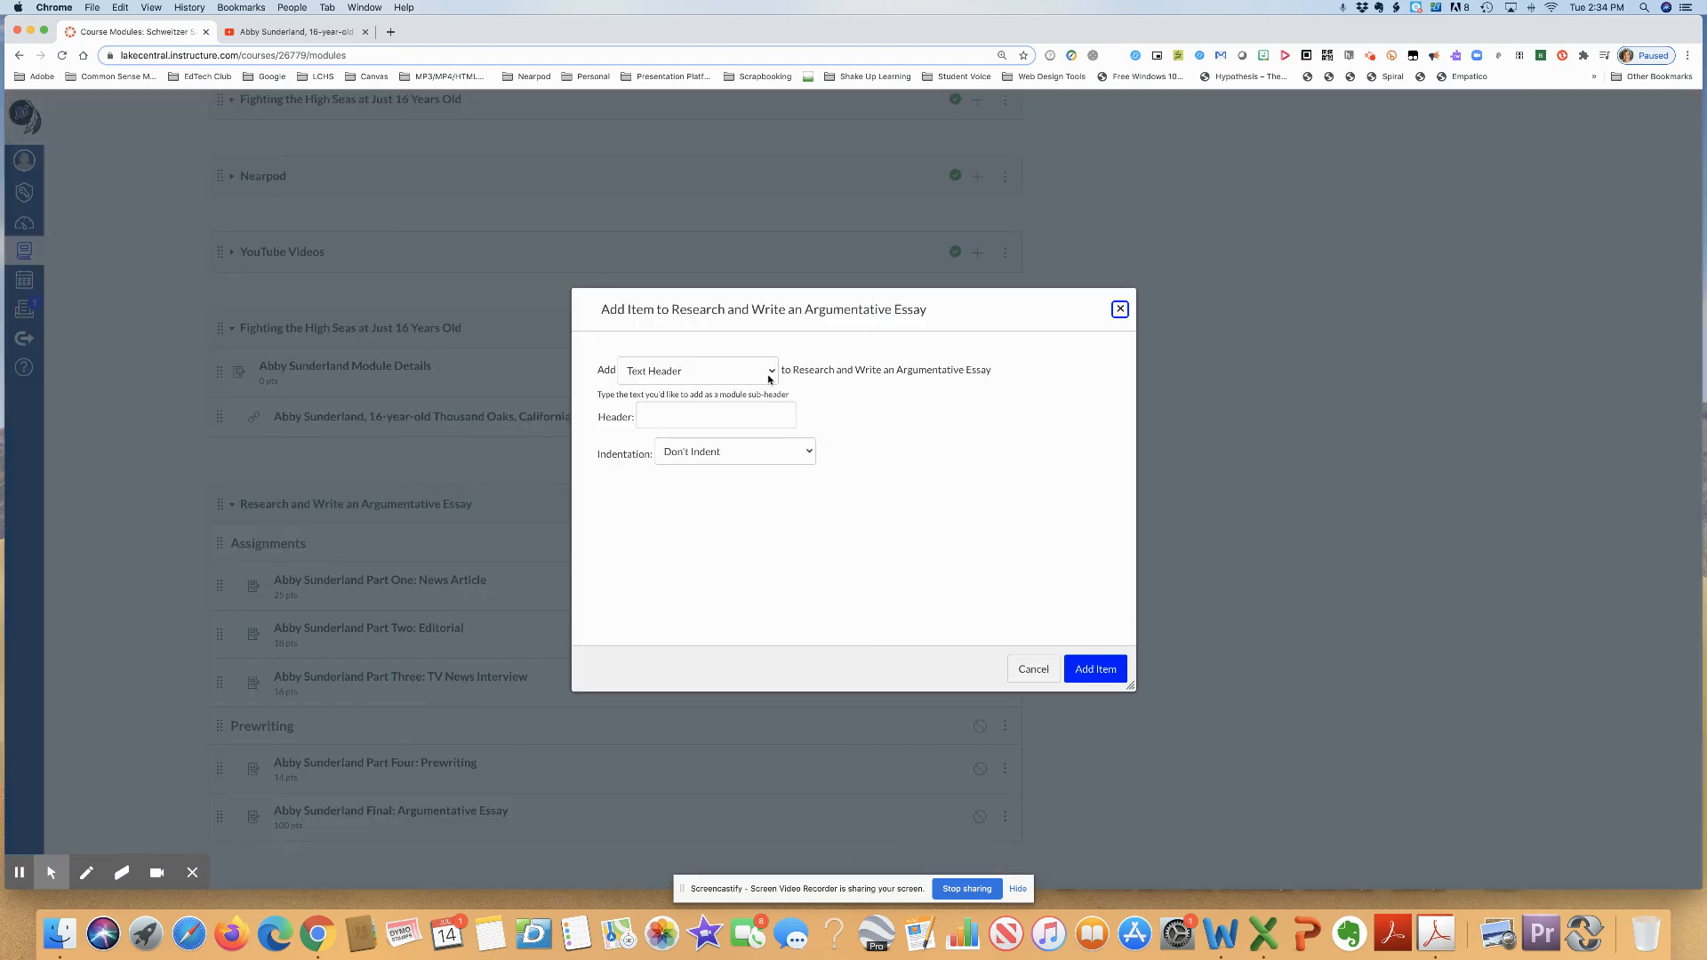
{"action": "left_click", "coordinate": [761, 414]}
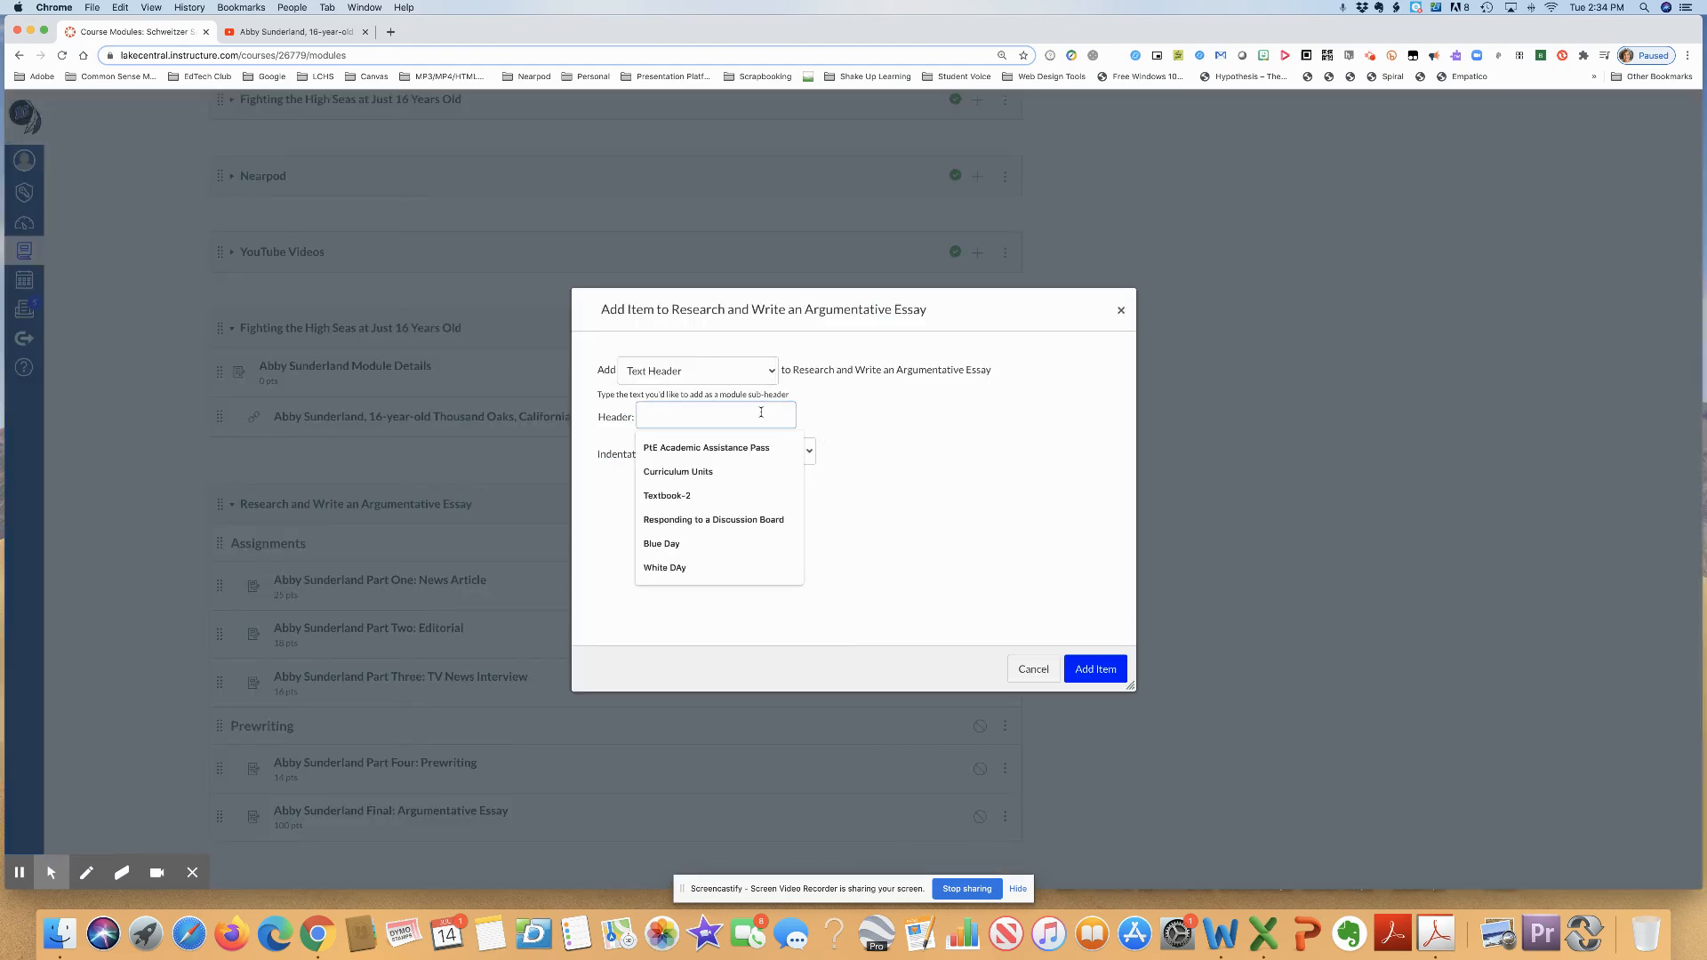
{"action": "type", "text": "Final Ess"}
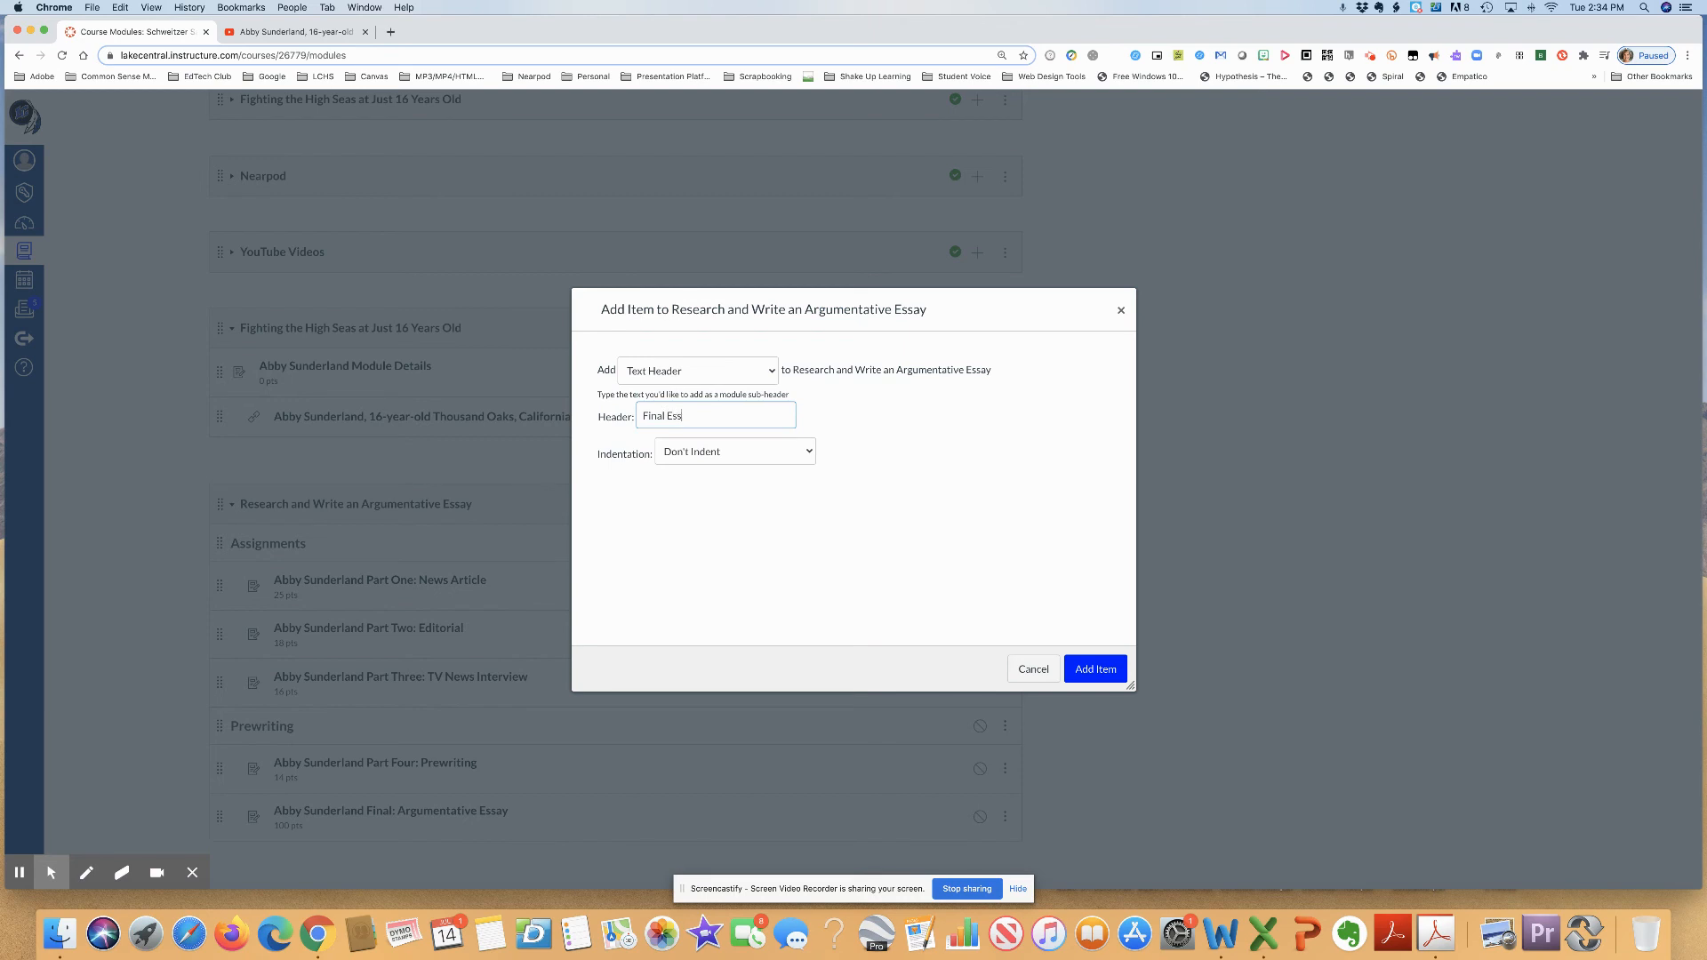
{"action": "type", "text": "ay"}
{"action": "left_click", "coordinate": [1092, 672]}
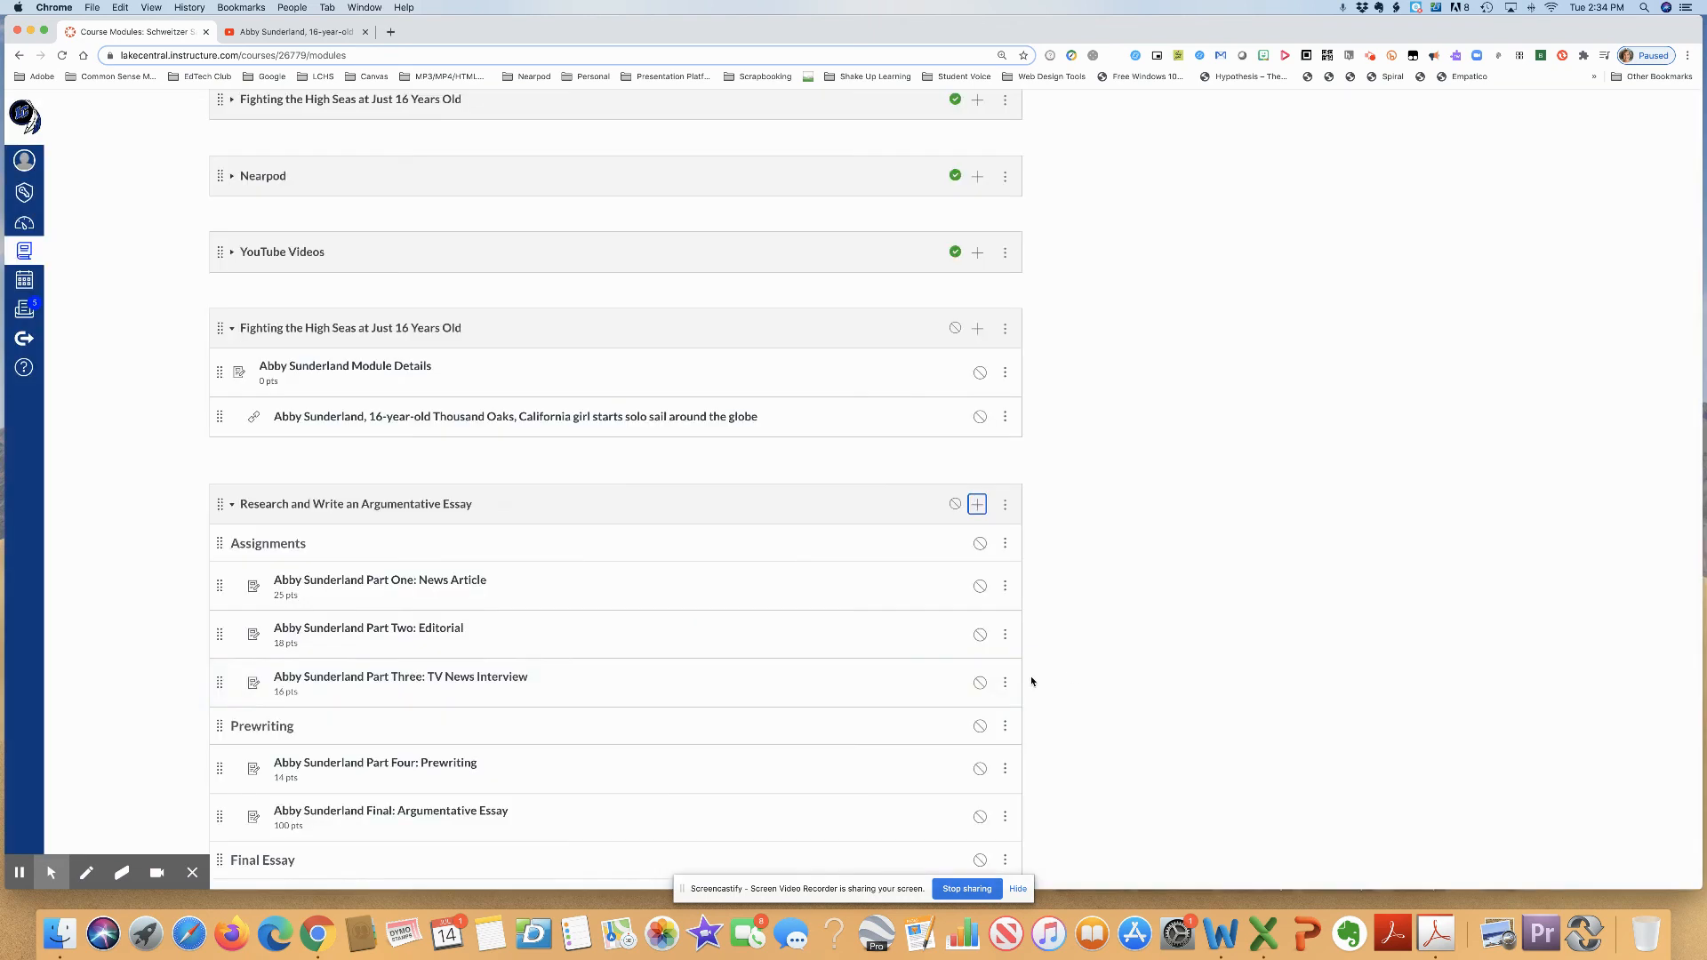
{"action": "left_click_drag", "start_coordinate": [220, 857], "coordinate": [229, 809]}
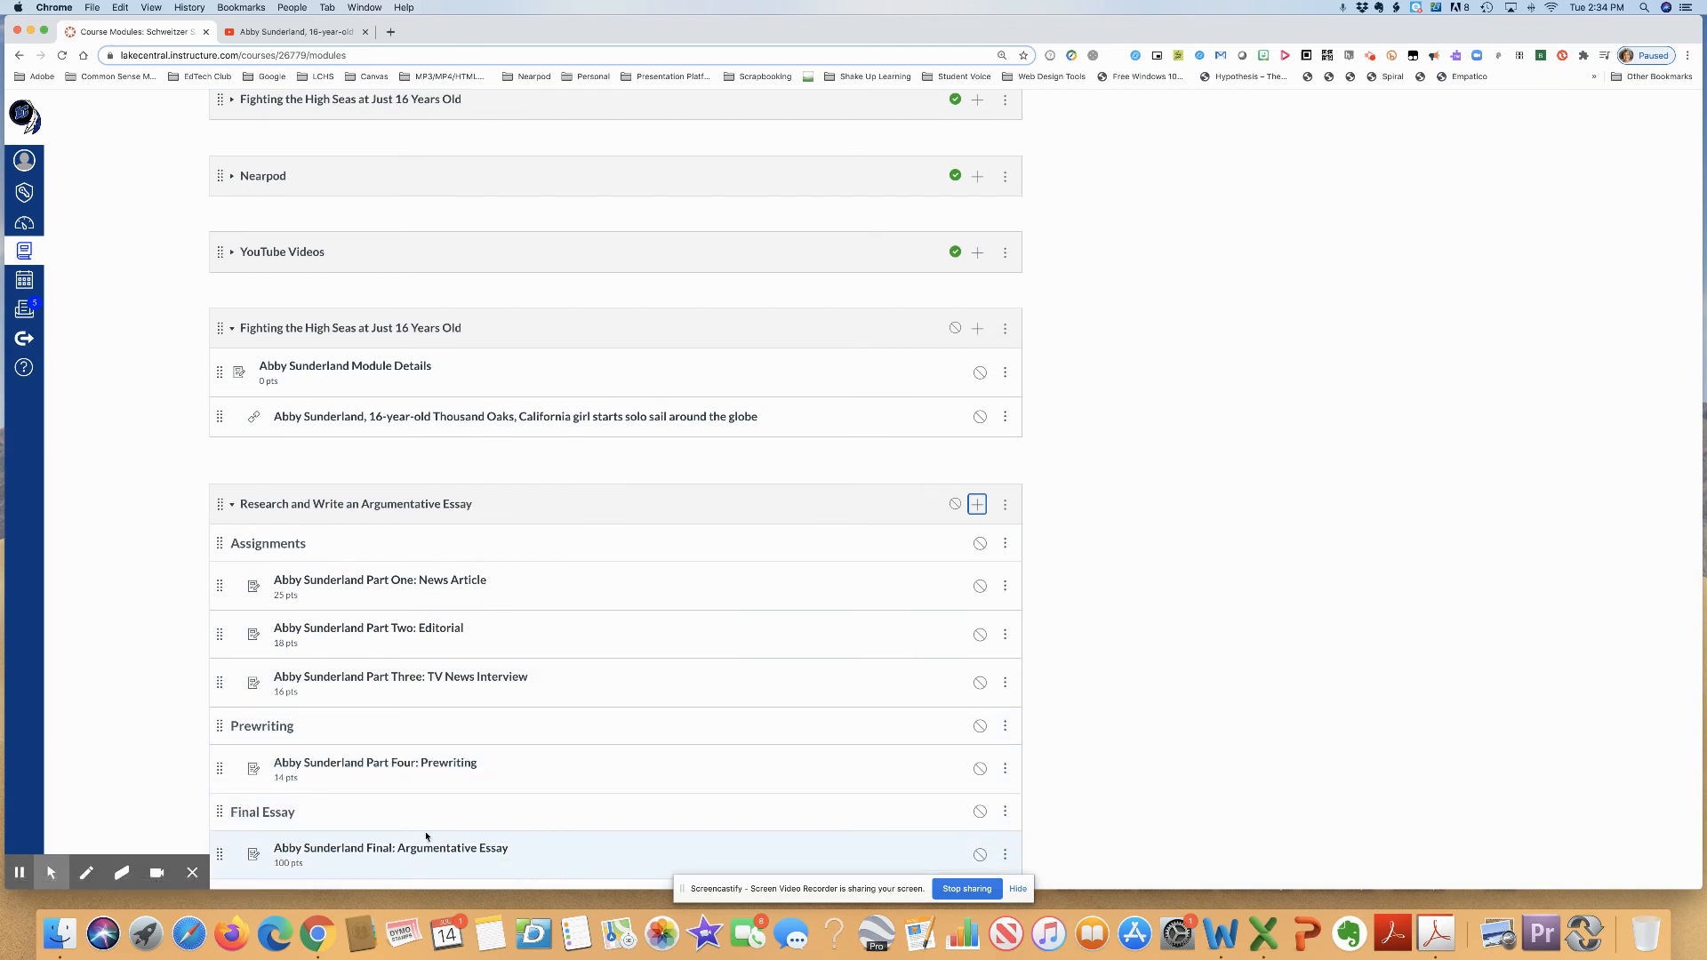
- Open the course's Assignments list and examine how the Abby Sunderland assignments are listed with their modules and points
{"action": "scroll", "coordinate": [430, 812], "scroll_direction": "down", "scroll_amount": 2}
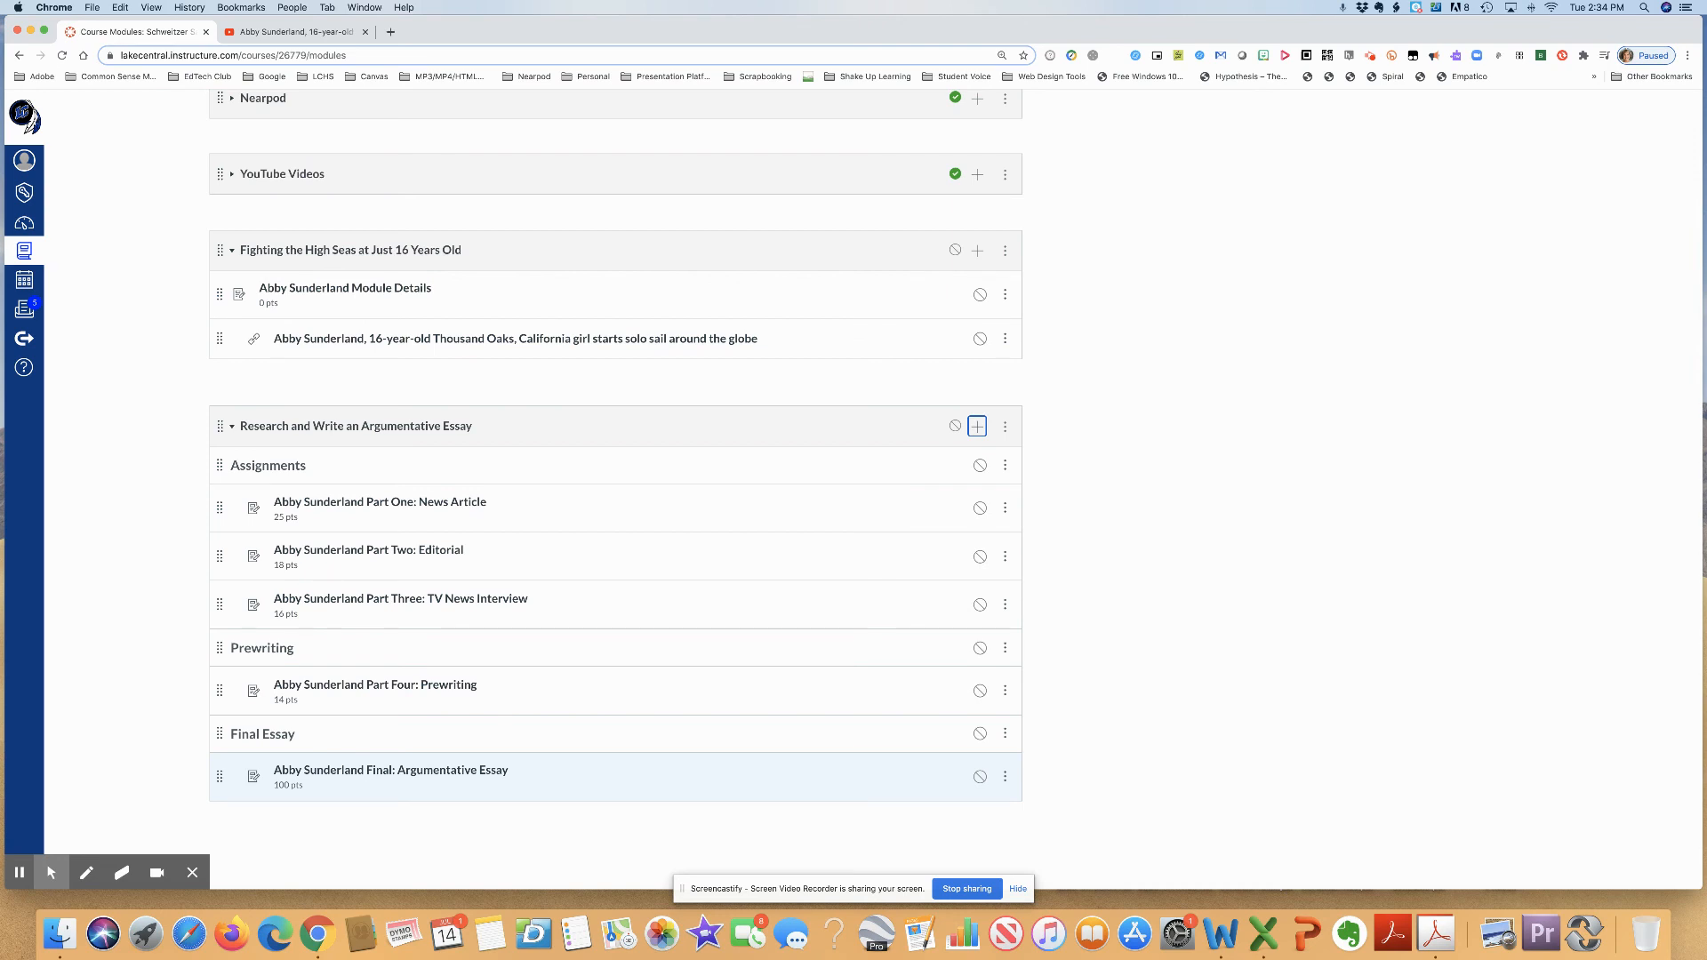
{"action": "scroll", "coordinate": [392, 759], "scroll_direction": "up", "scroll_amount": 15}
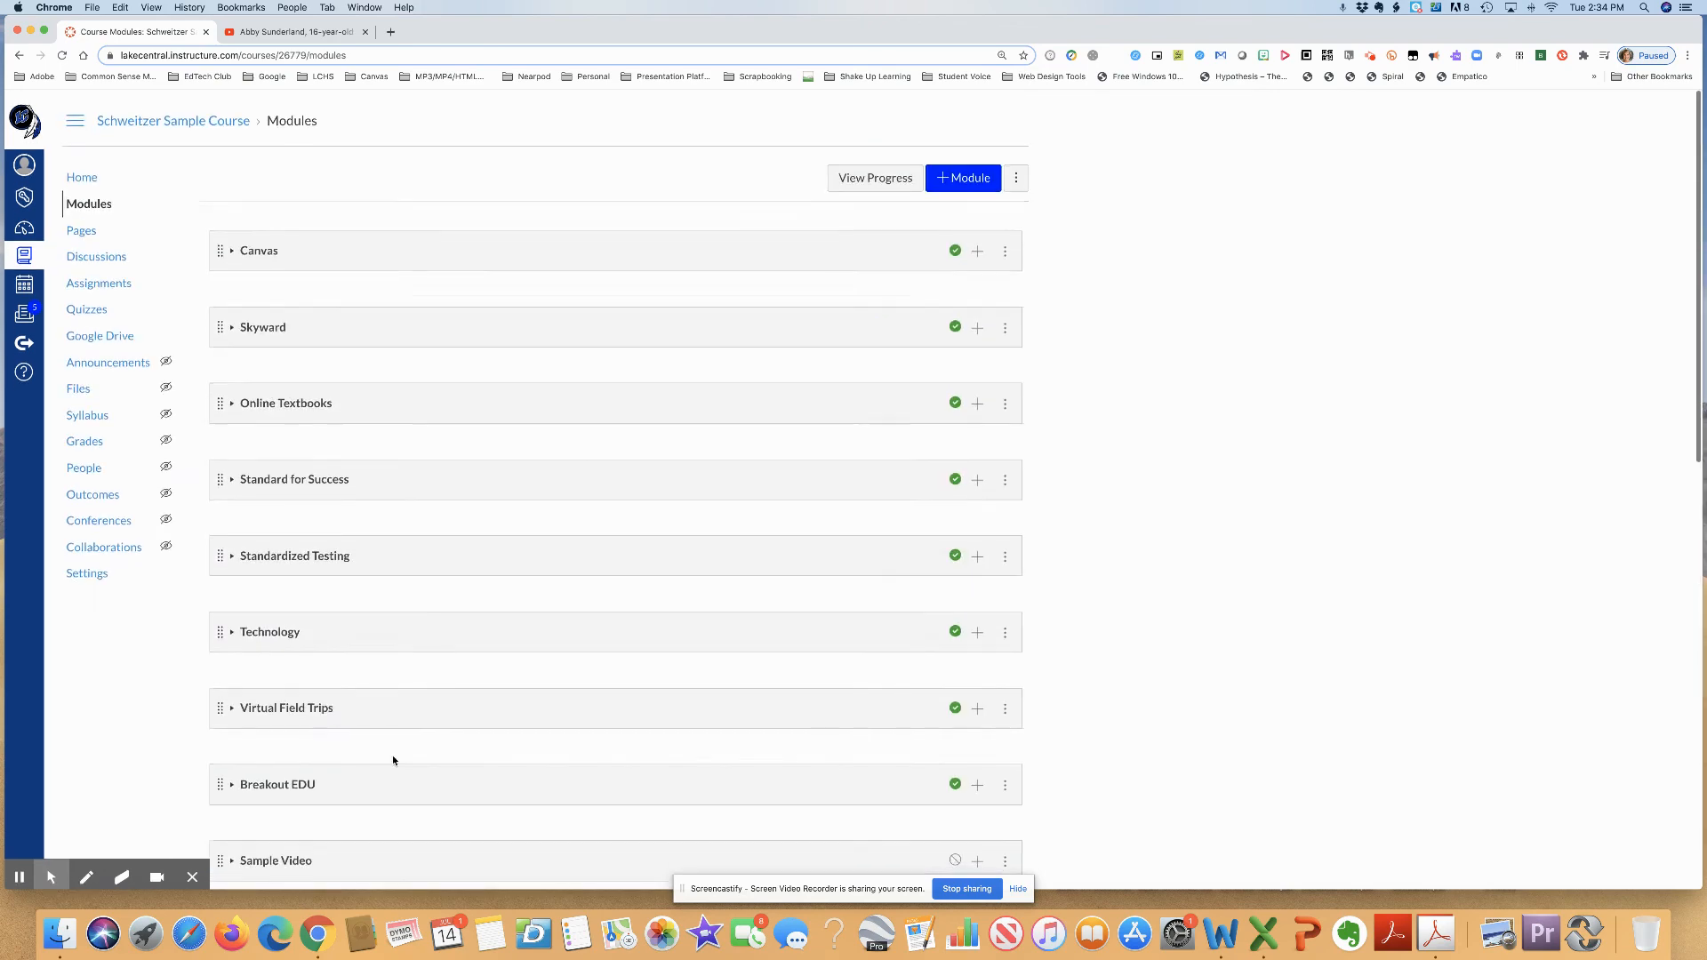
{"action": "left_click", "coordinate": [111, 281]}
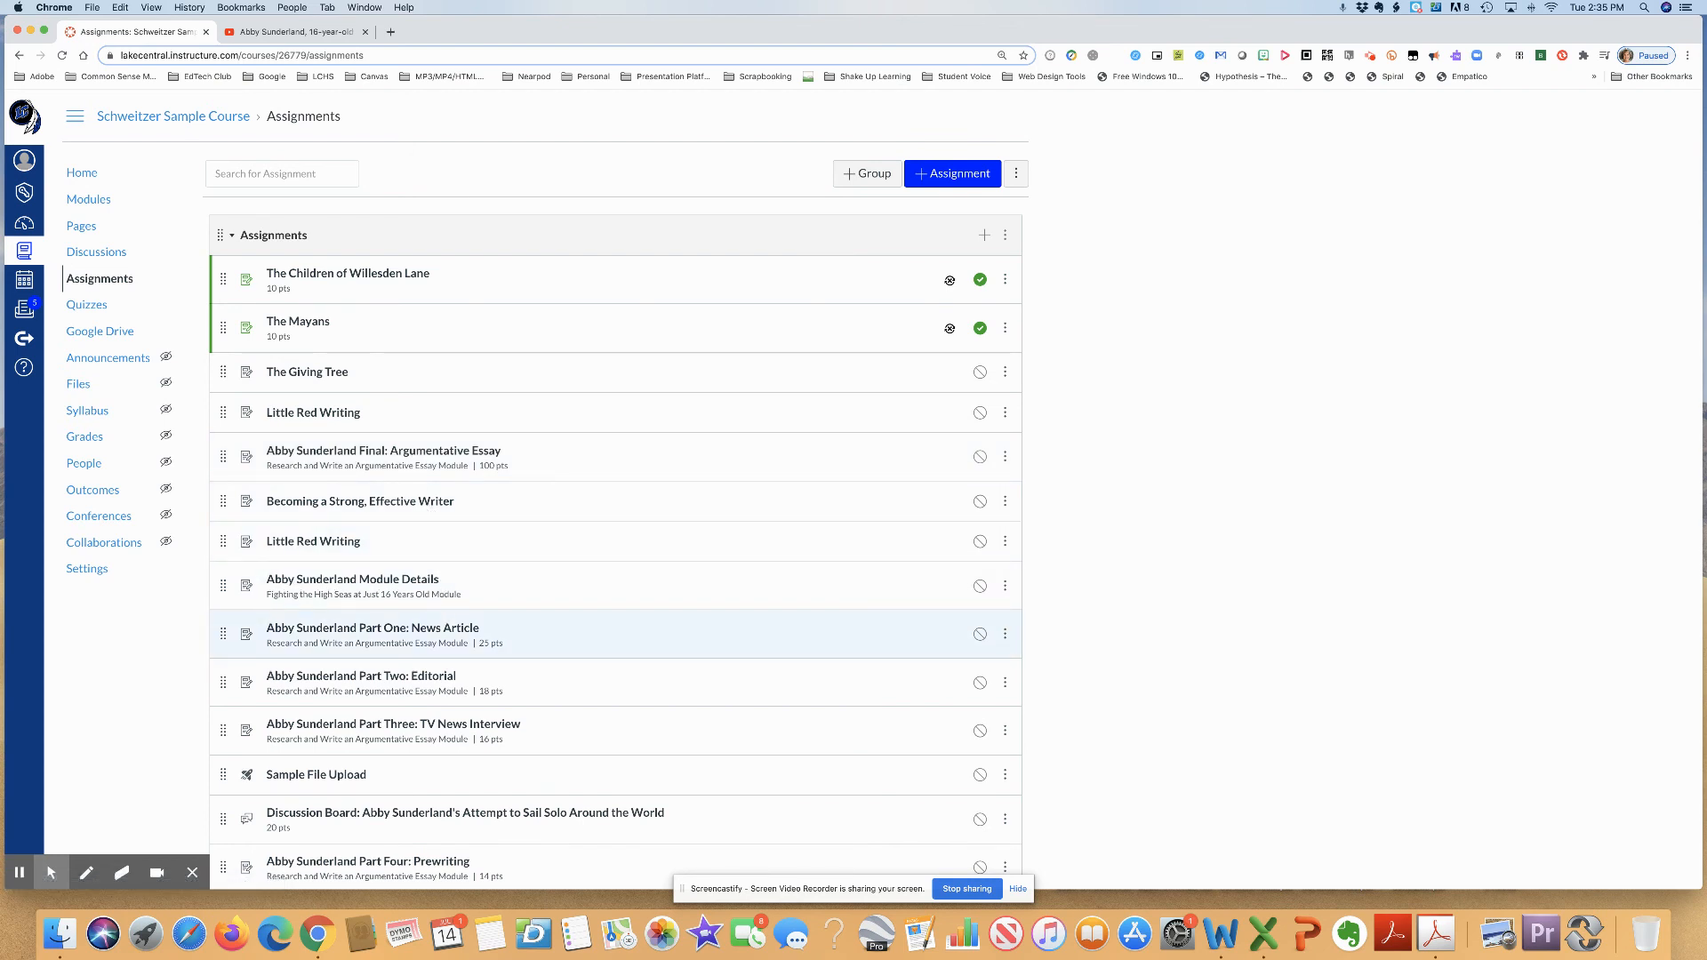
{"action": "scroll", "coordinate": [616, 613], "scroll_direction": "down", "scroll_amount": 2}
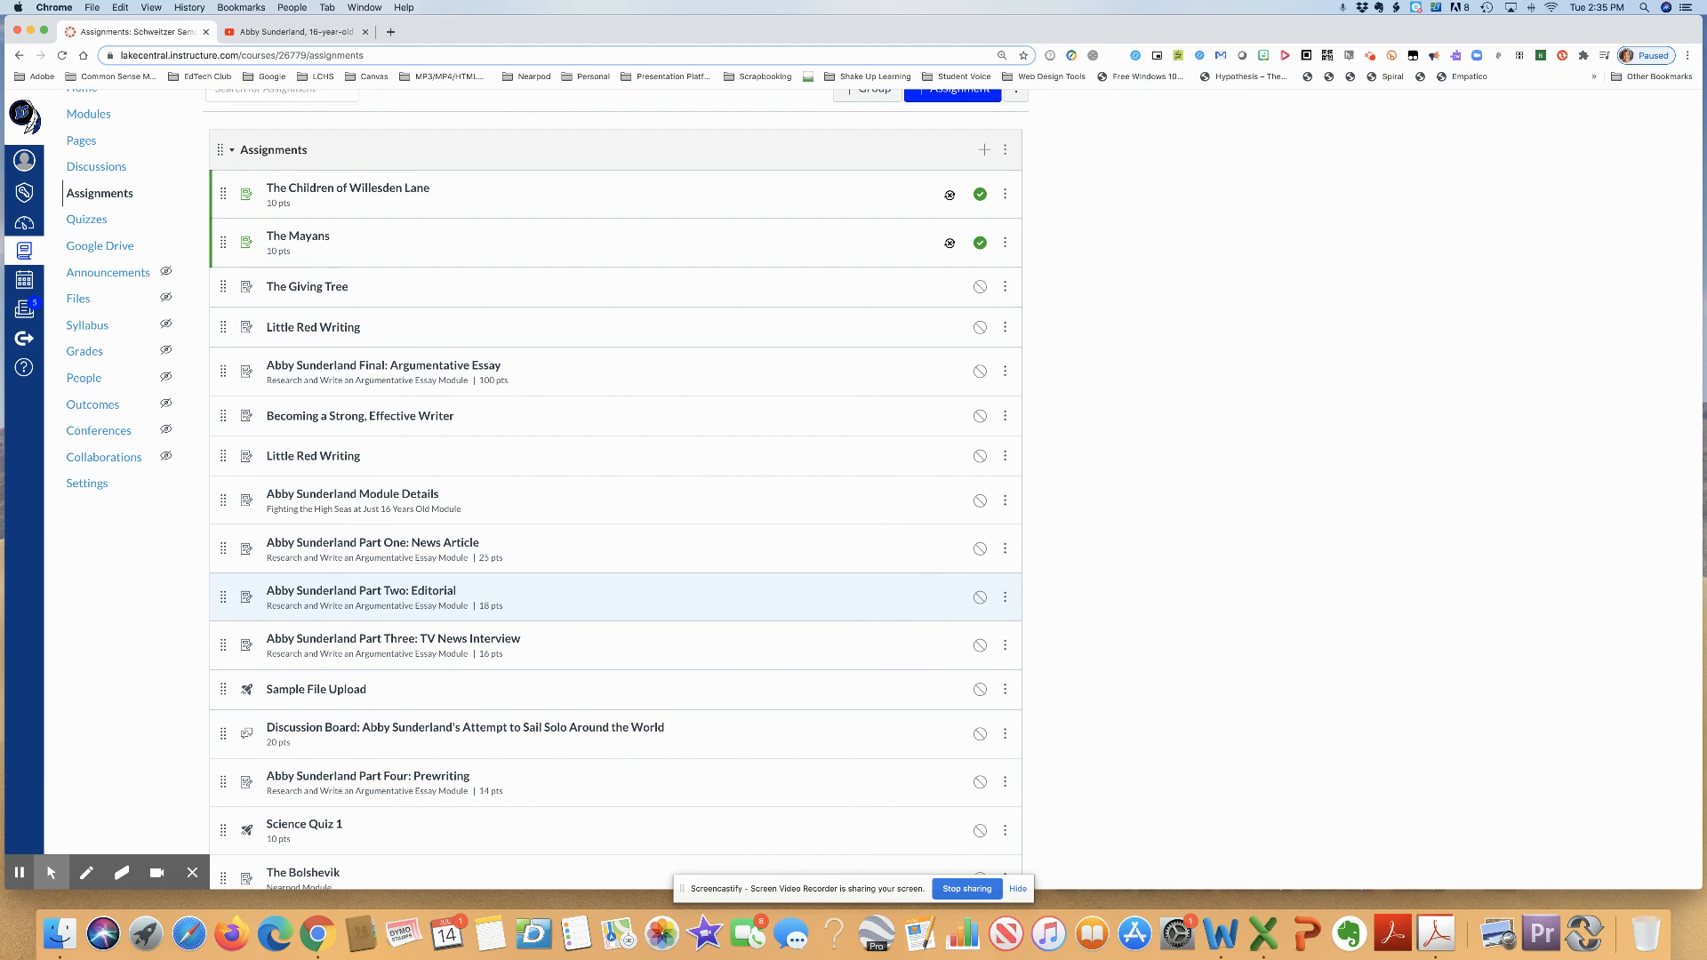
{"action": "scroll", "coordinate": [367, 557], "scroll_direction": "down", "scroll_amount": 3}
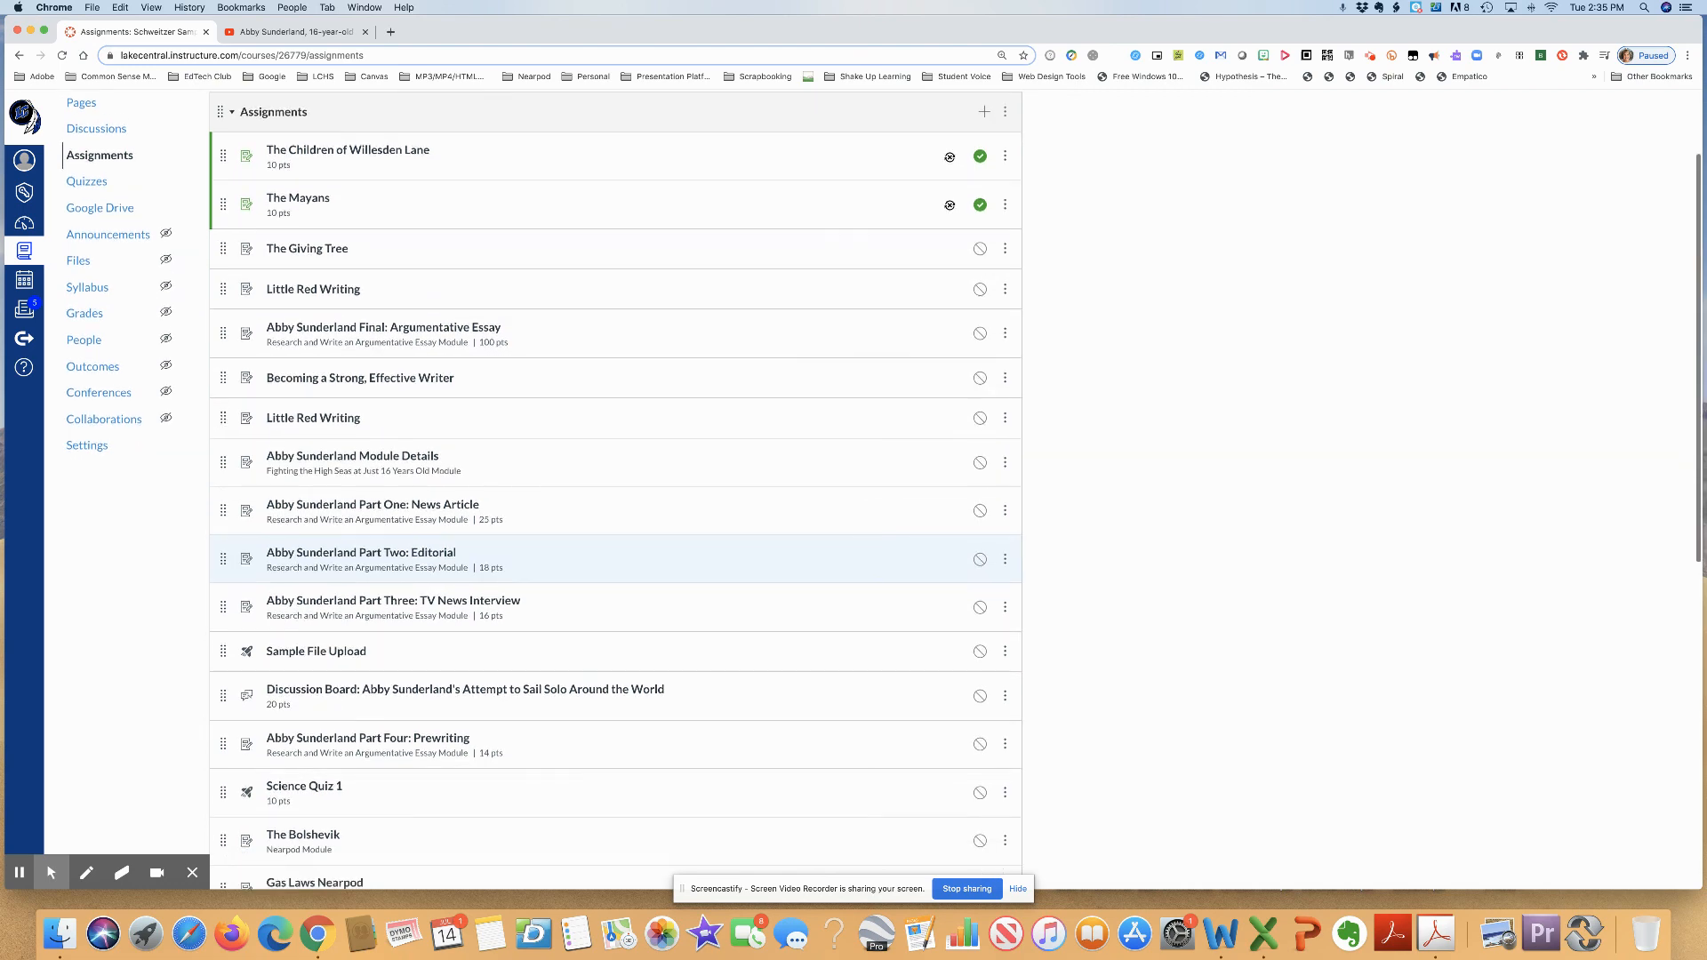
{"action": "scroll", "coordinate": [367, 557], "scroll_direction": "up", "scroll_amount": 6}
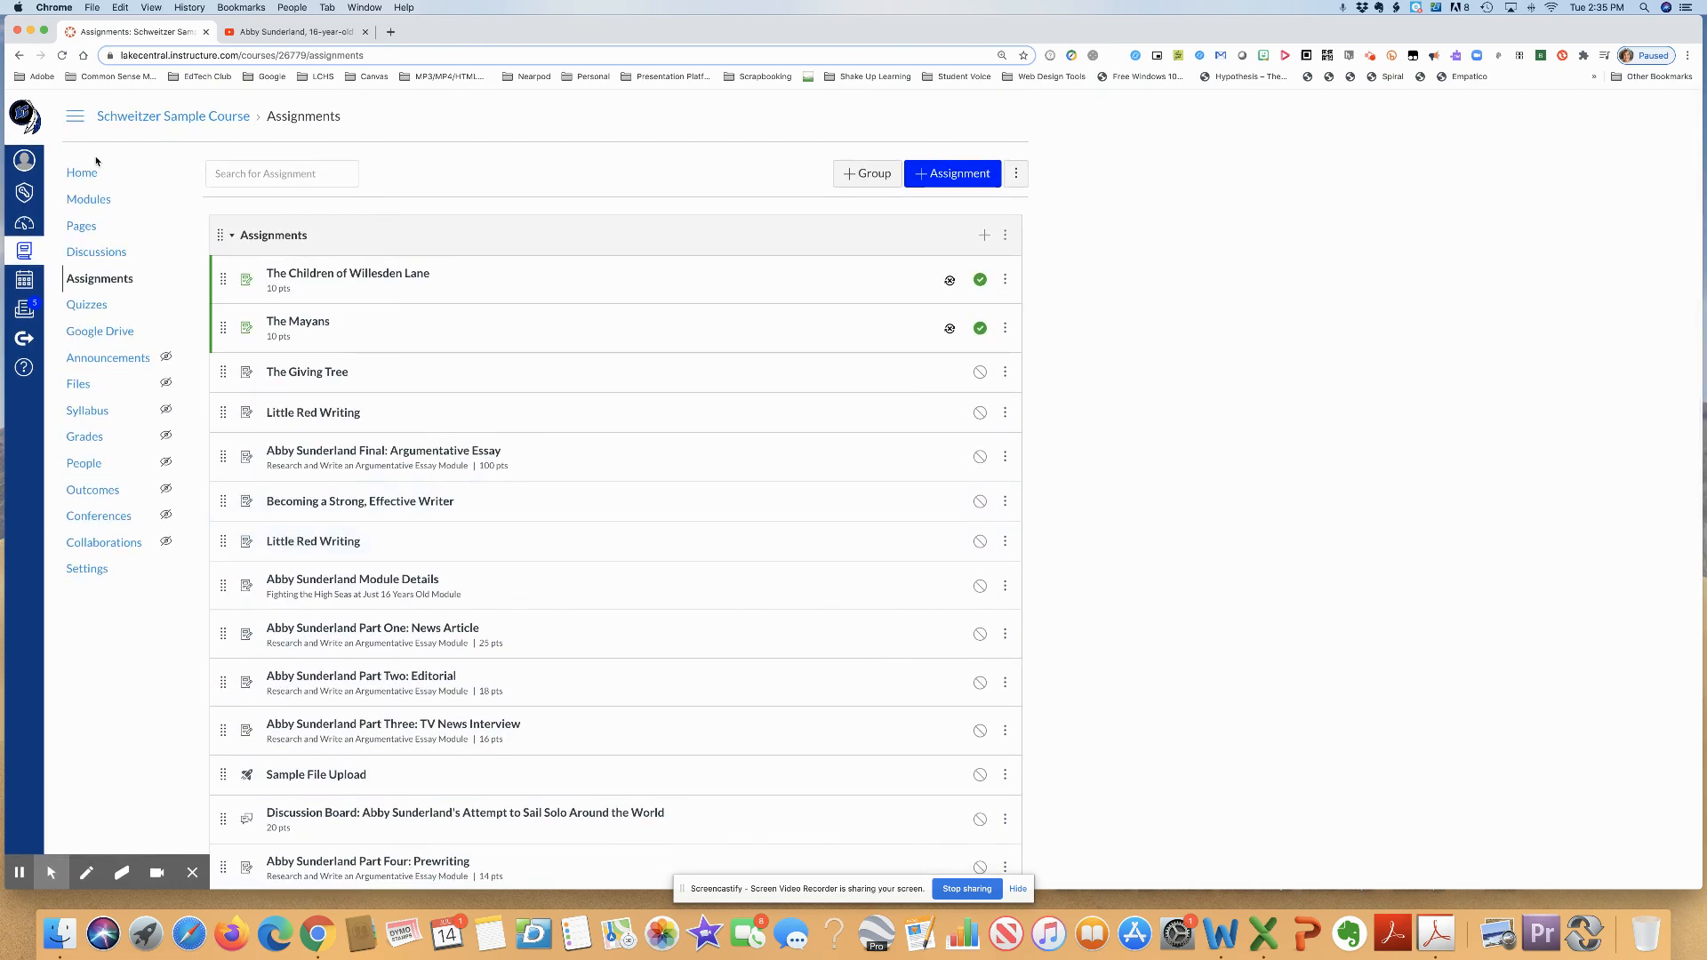
- Return to the course modules and publish the essay module's Assignments header with its Part One, Part Two and Part Three assignments
{"action": "left_click", "coordinate": [94, 201]}
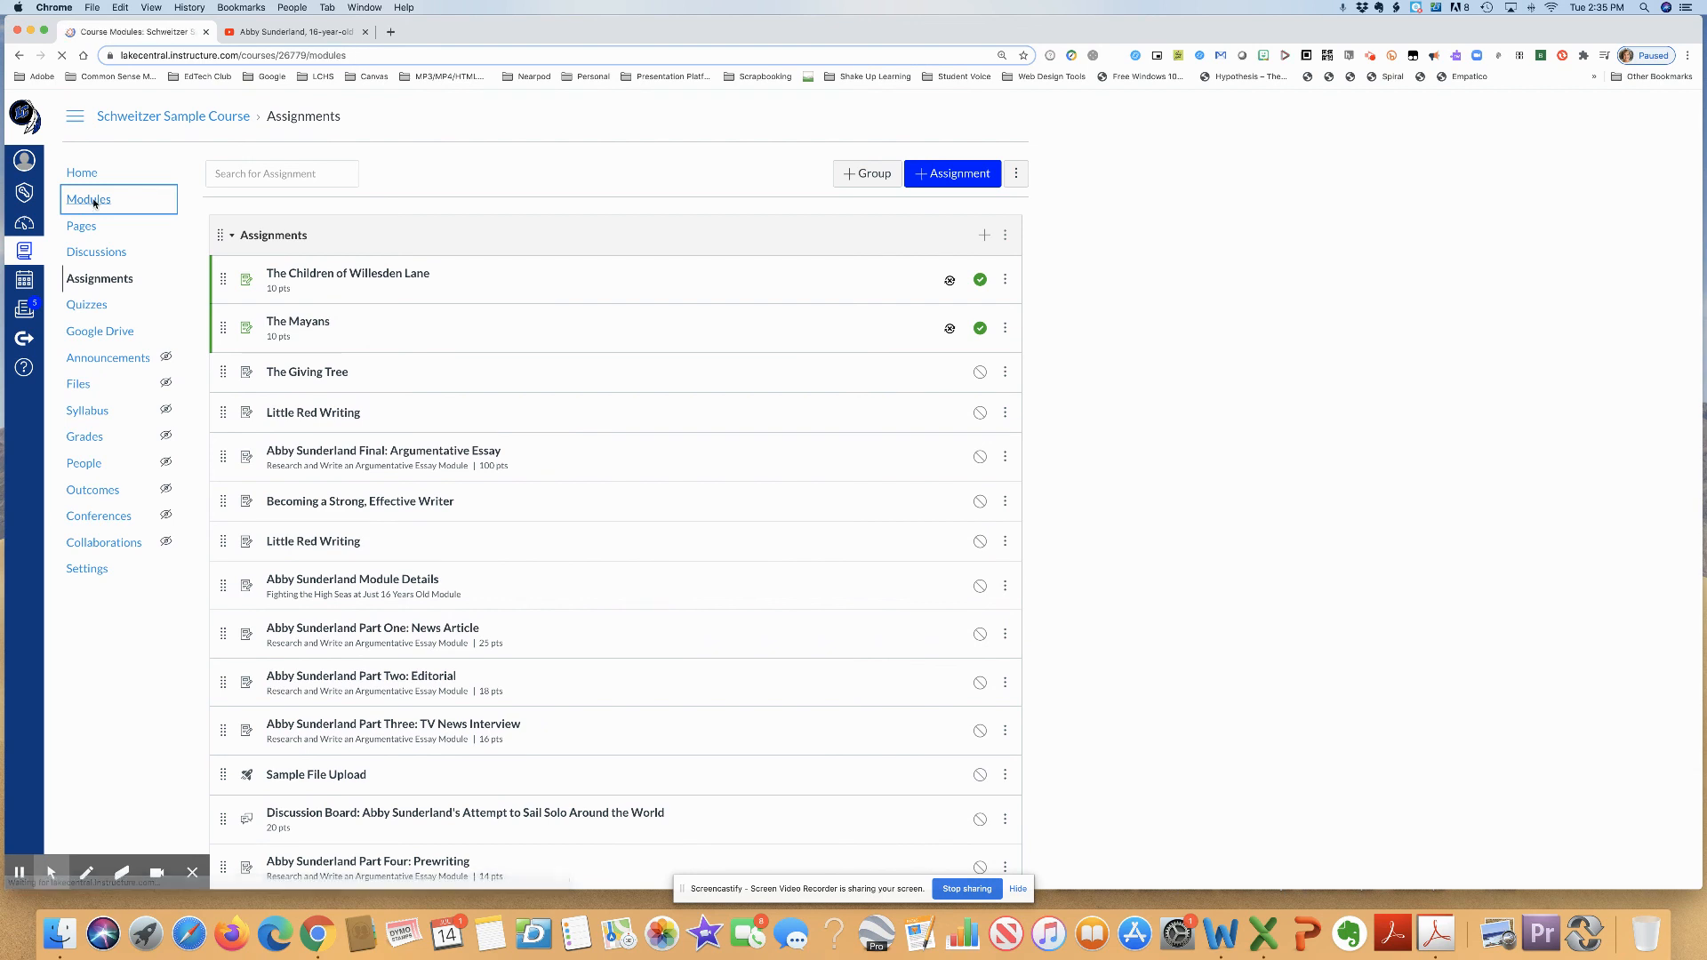
{"action": "scroll", "coordinate": [265, 469], "scroll_direction": "down", "scroll_amount": 10}
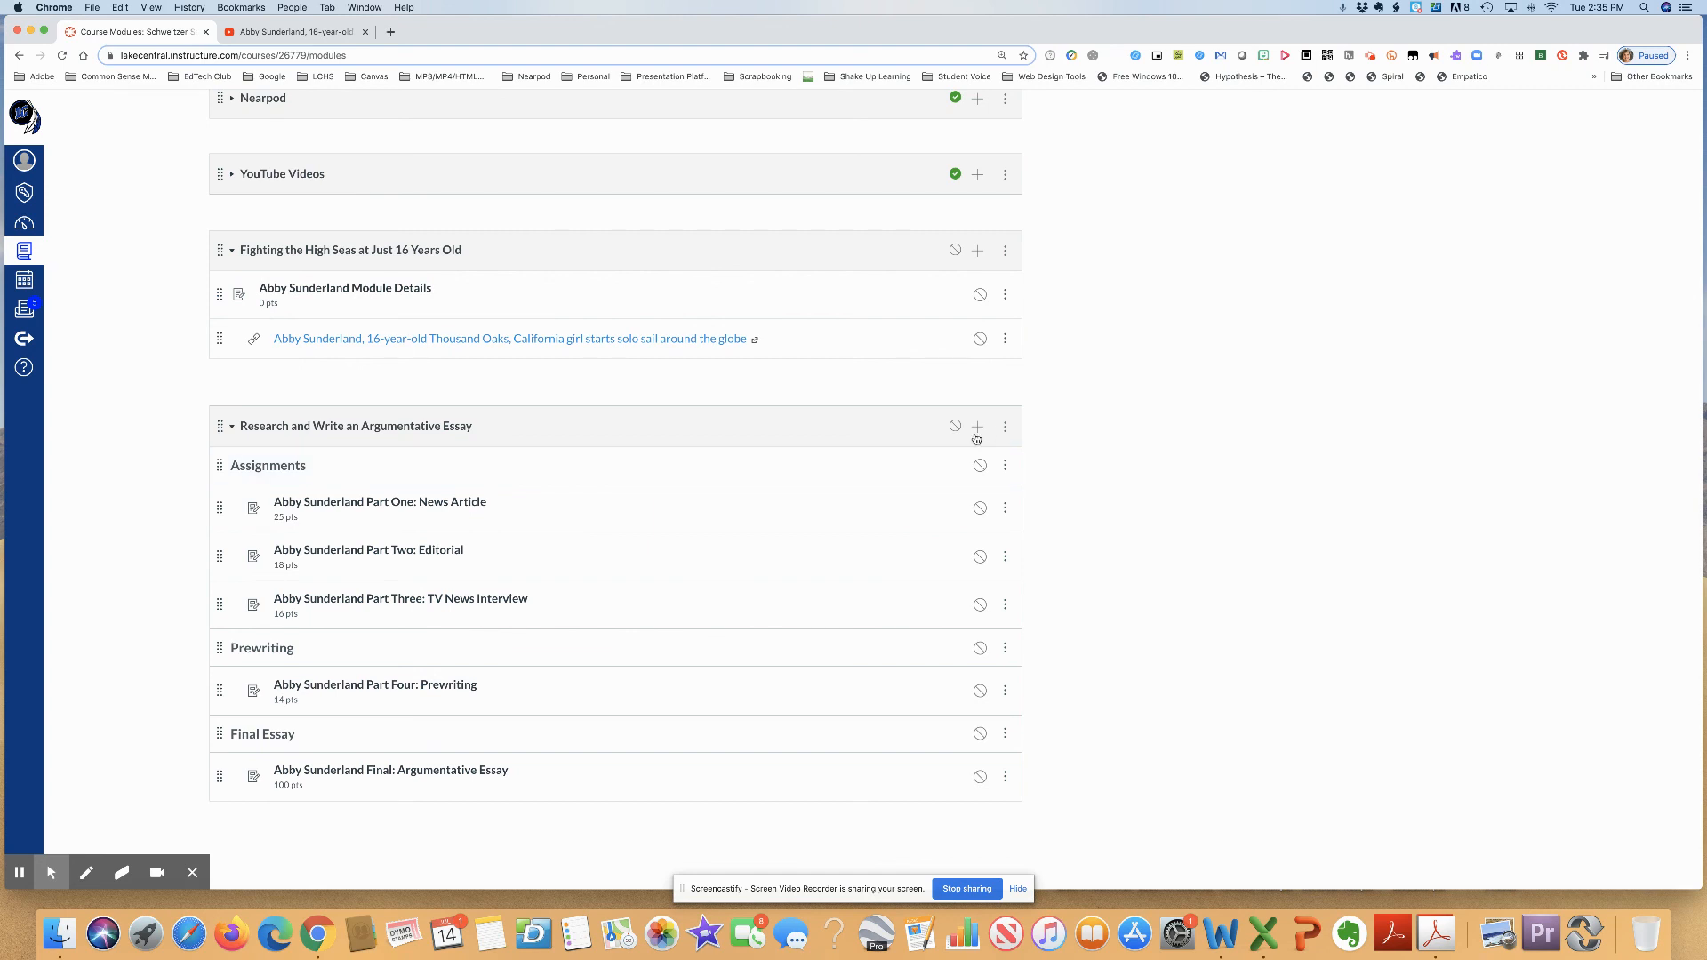
{"action": "left_click", "coordinate": [980, 466]}
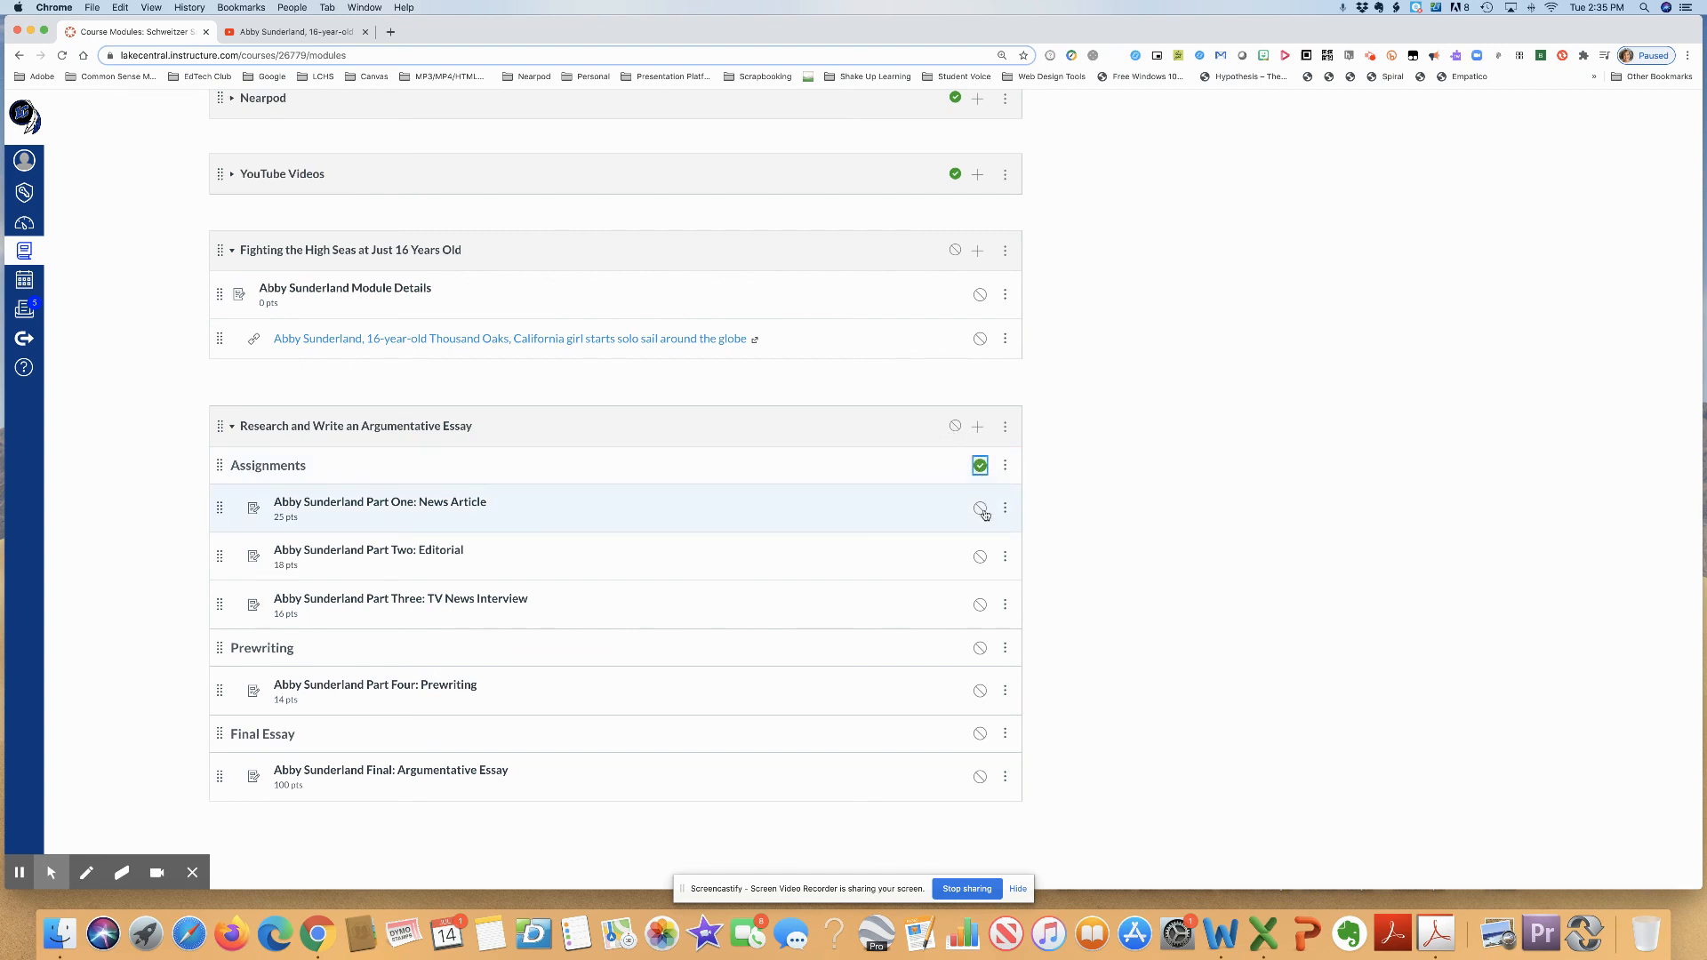
{"action": "left_click", "coordinate": [980, 508]}
{"action": "left_click", "coordinate": [980, 557]}
{"action": "left_click", "coordinate": [980, 604]}
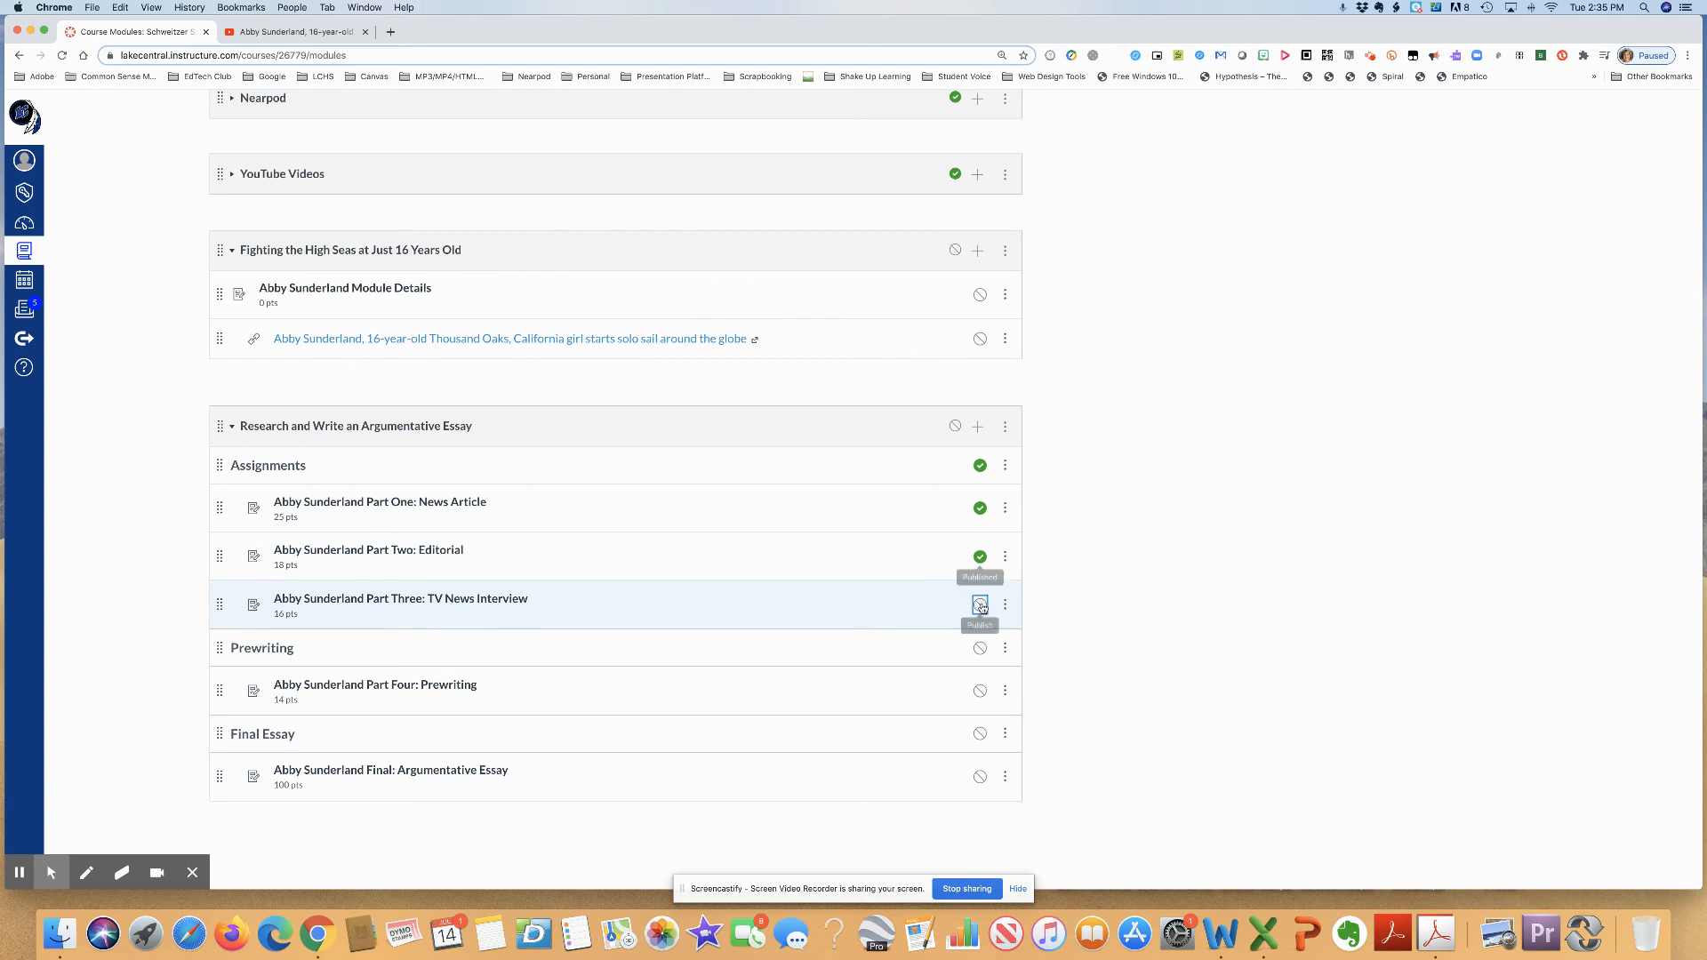
- Publish the Prewriting and Final Essay headers with their assignments, plus the Research and Write an Argumentative Essay module itself
{"action": "left_click", "coordinate": [980, 691]}
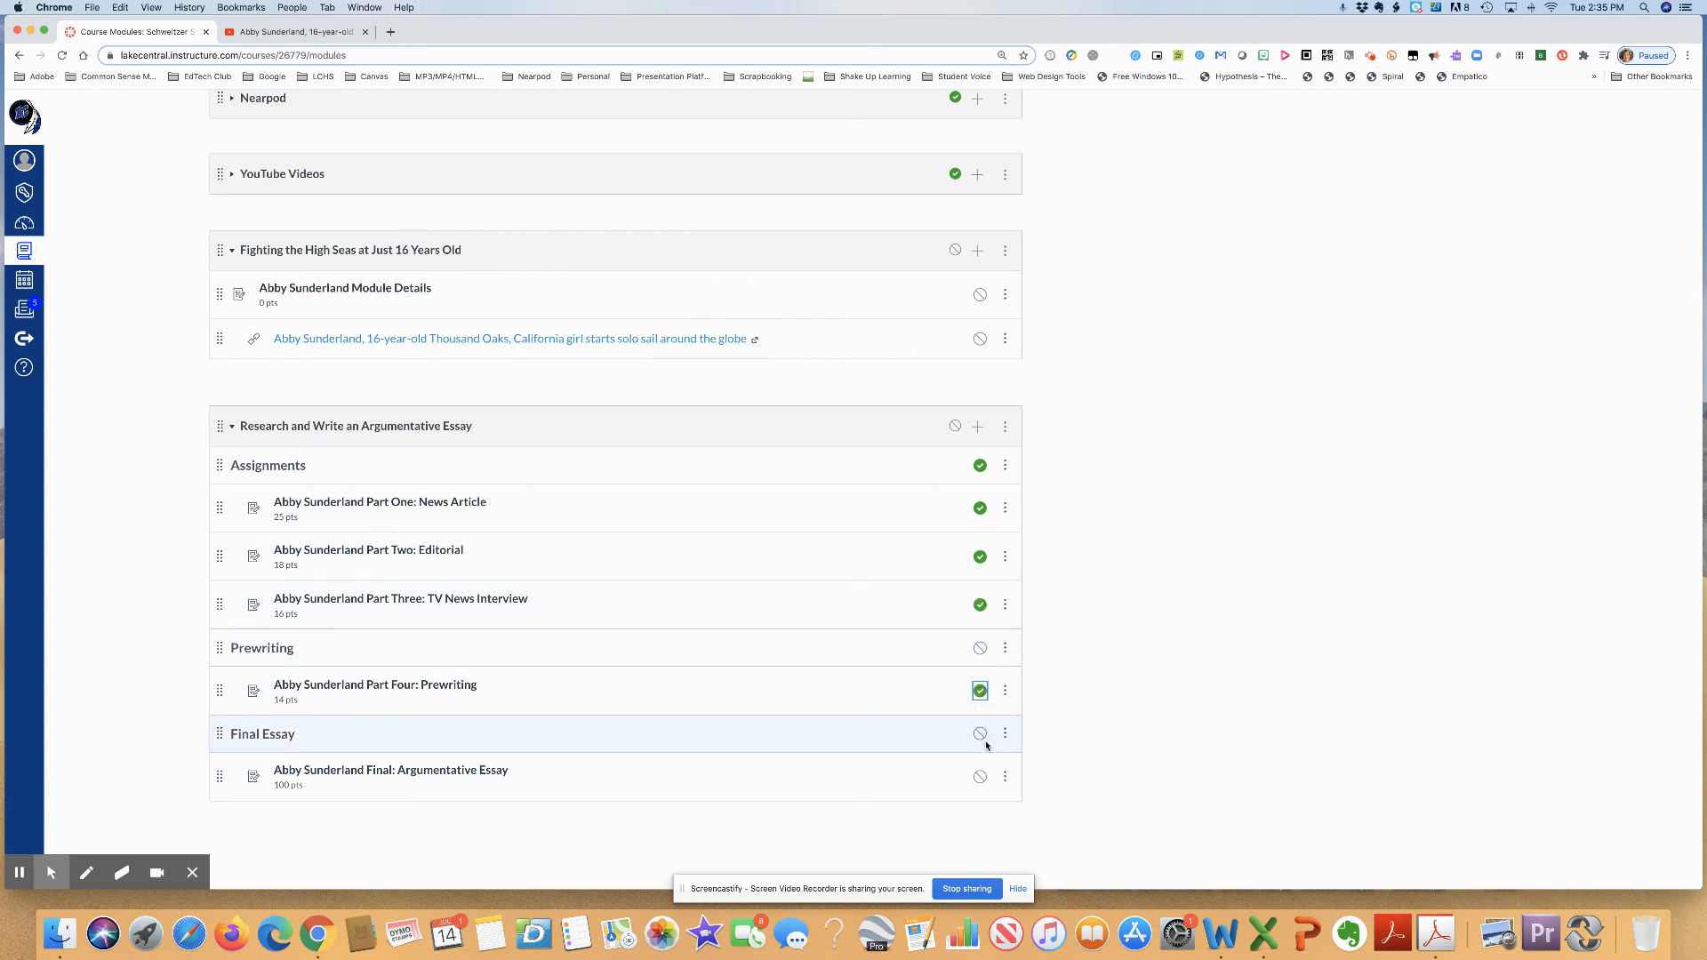
{"action": "left_click", "coordinate": [981, 776]}
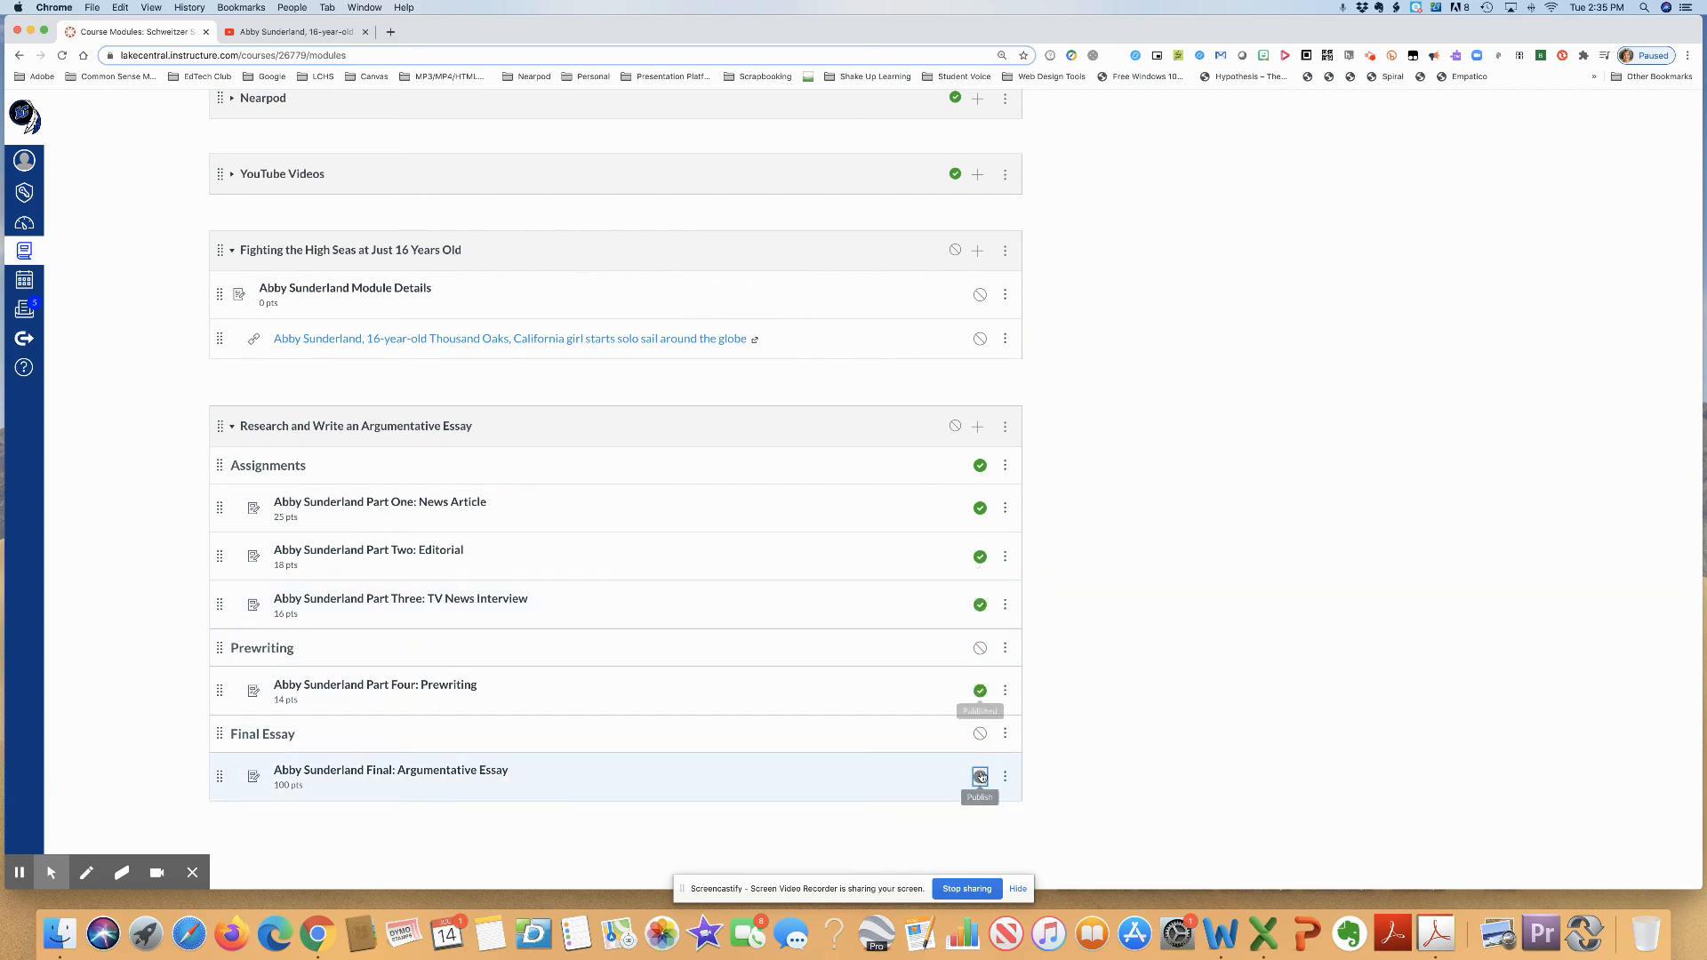
{"action": "left_click", "coordinate": [980, 648]}
{"action": "left_click", "coordinate": [980, 734]}
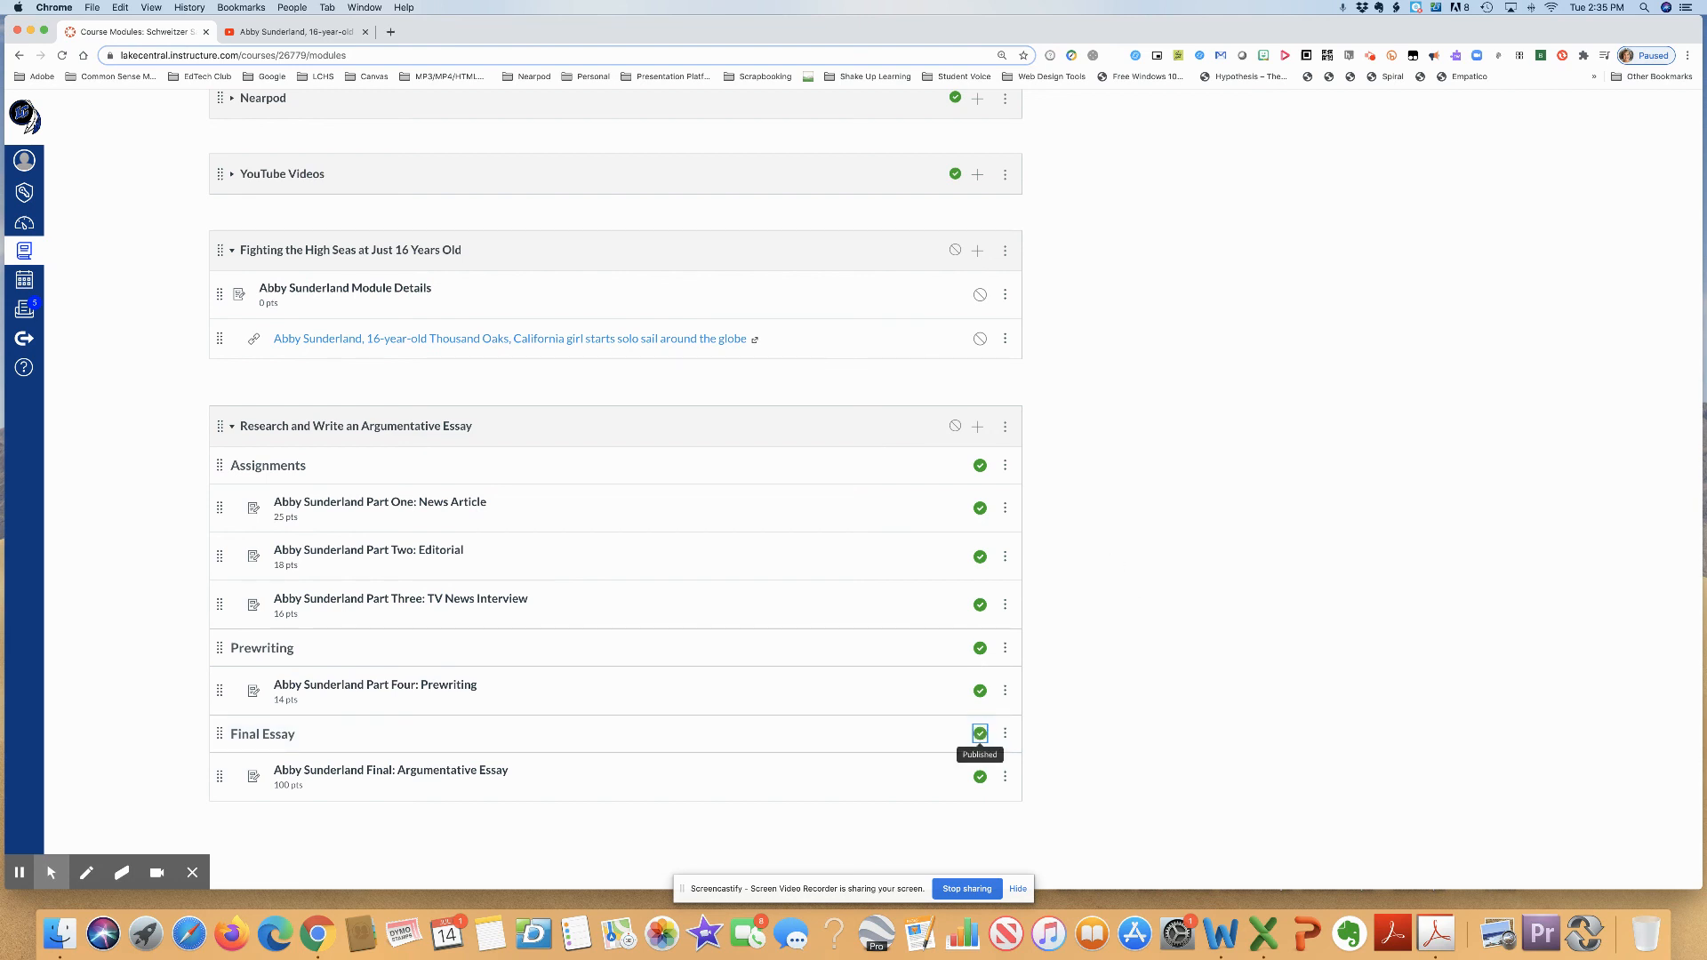
{"action": "left_click", "coordinate": [954, 426]}
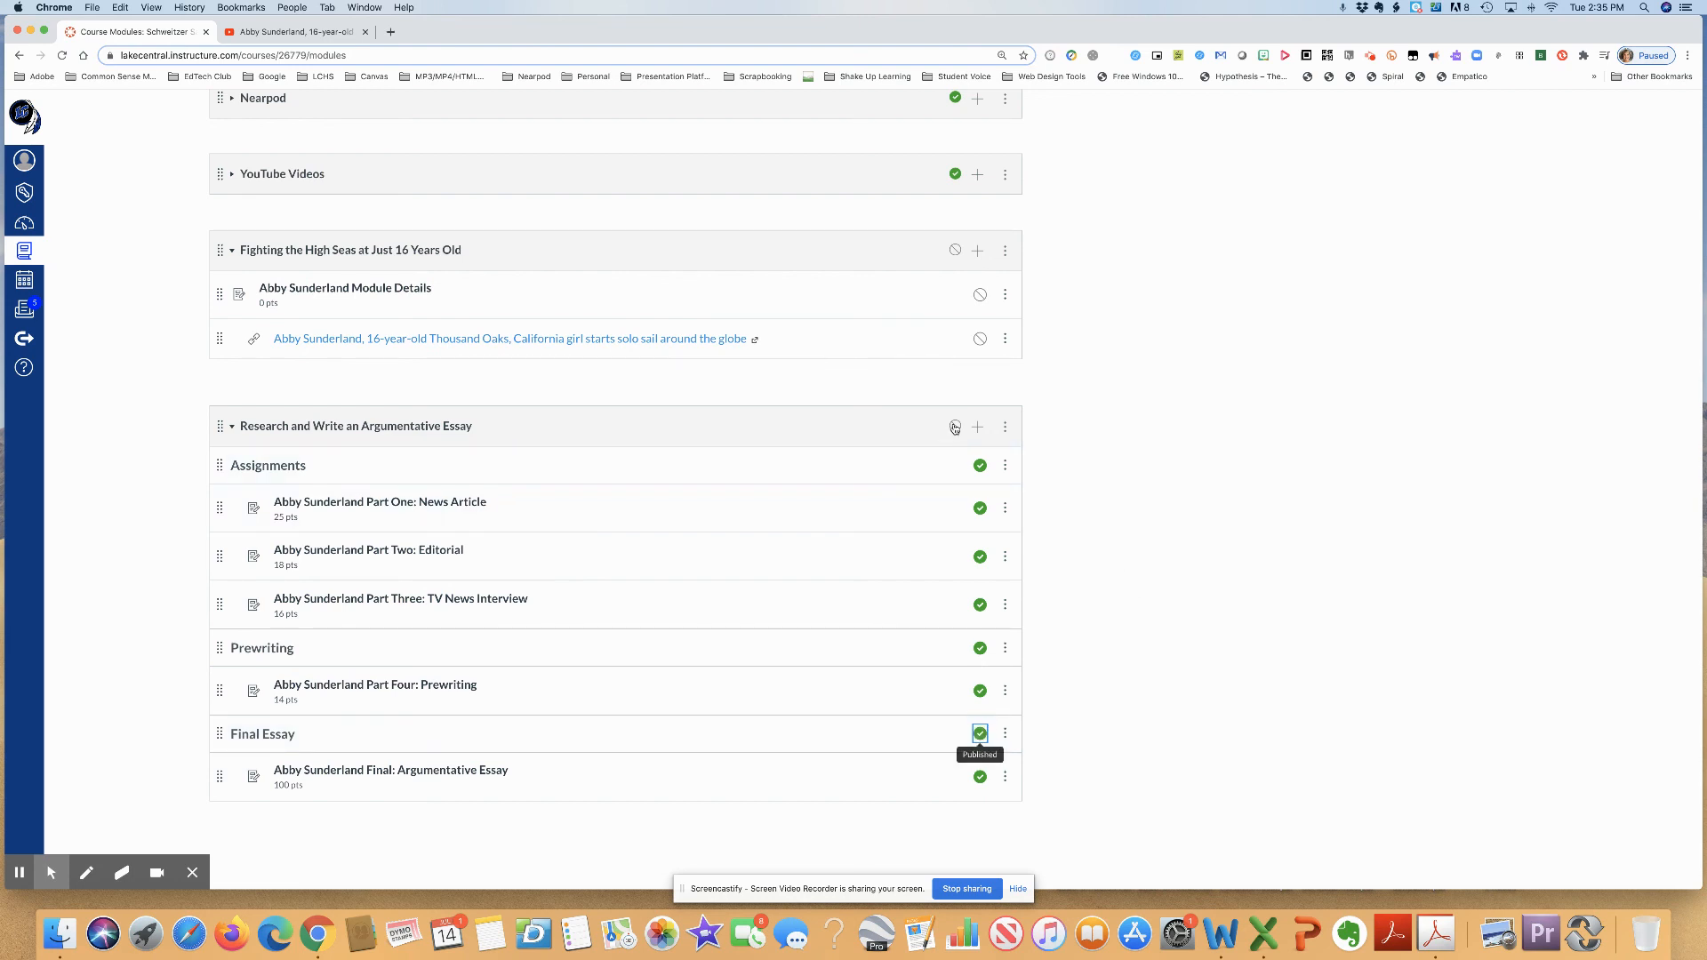